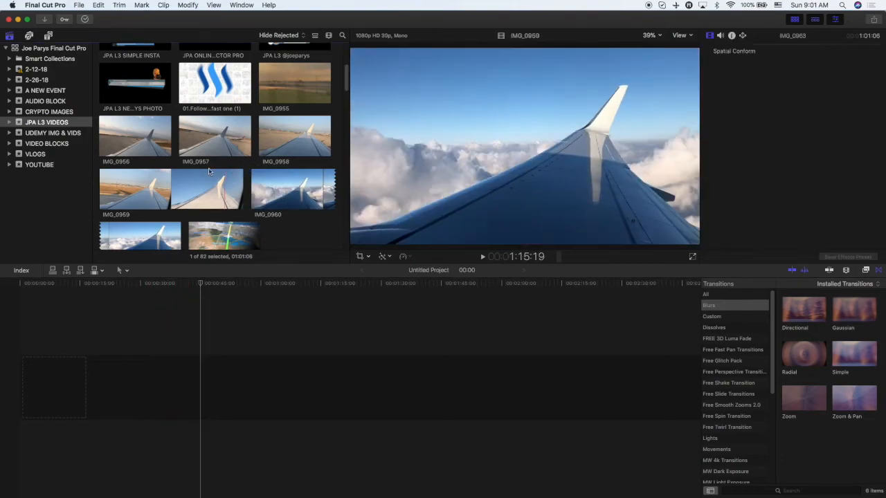
Browse through the clips in the JPA L3 VIDEOS event.
scroll(166, 184, "down", 15)
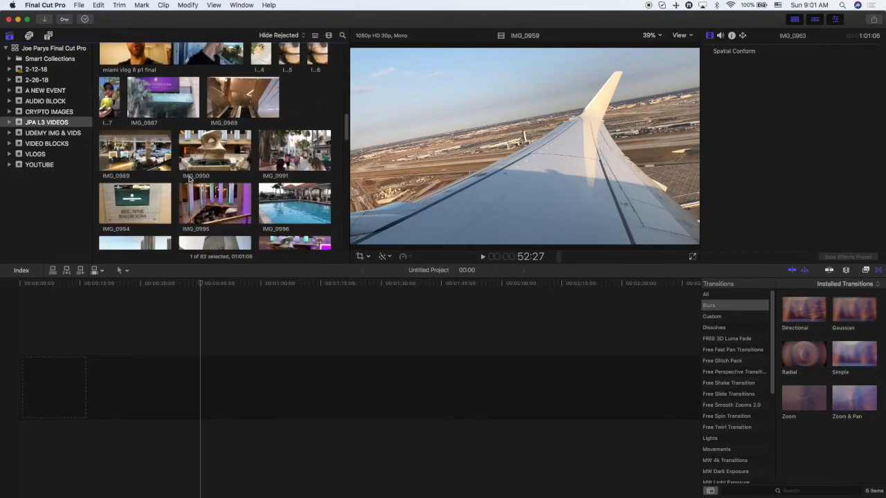
scroll(189, 179, "down", 5)
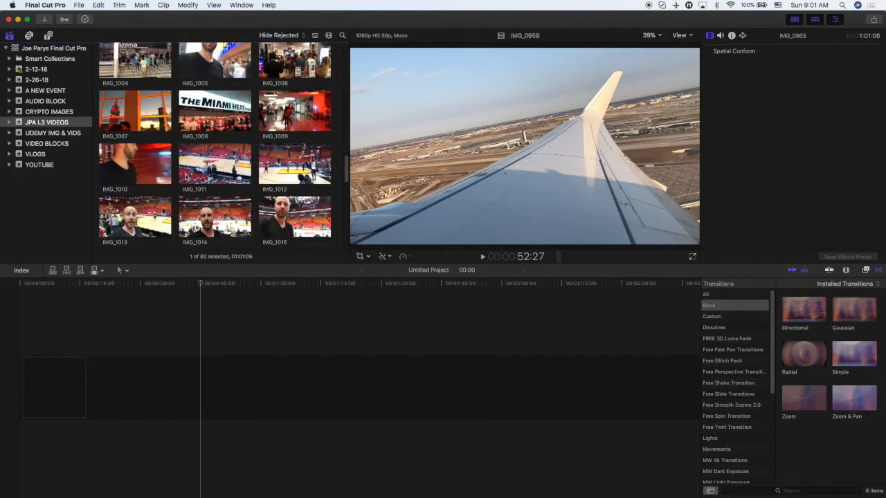
scroll(188, 176, "down", 3)
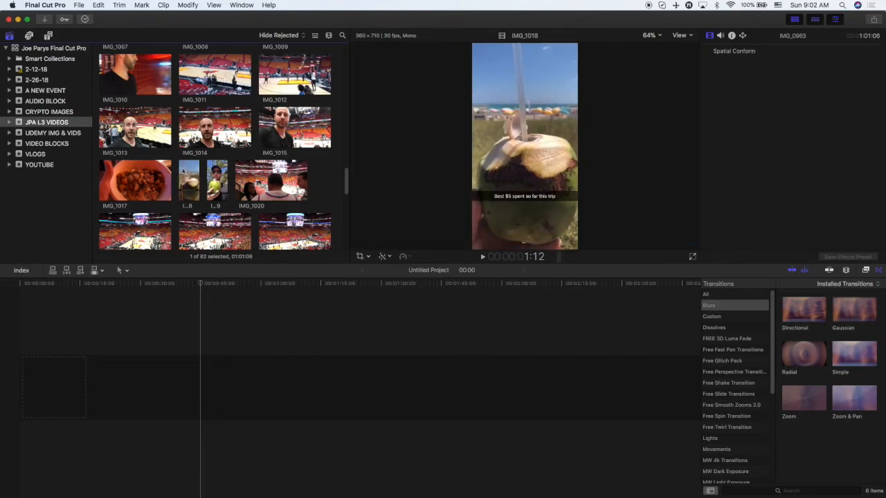
scroll(182, 171, "up", 6)
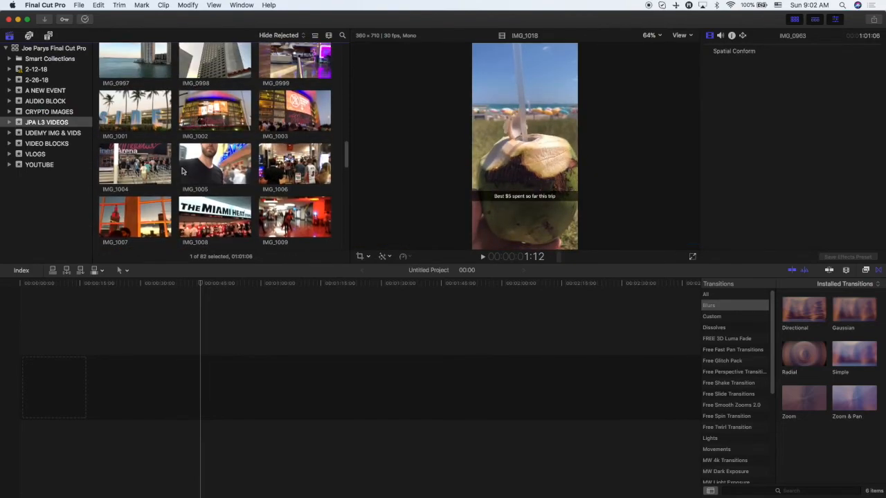
scroll(183, 170, "up", 4)
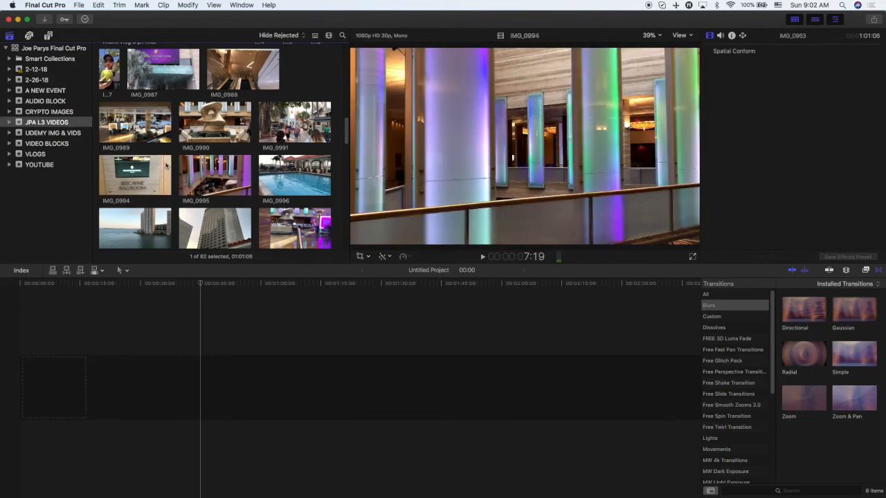
scroll(167, 159, "down", 1)
Import all clips from the LAST DAY folder inside MIAMI DRONE + 2018 into the existing 2-26-18 event, leaving files in place.
left_click(43, 80)
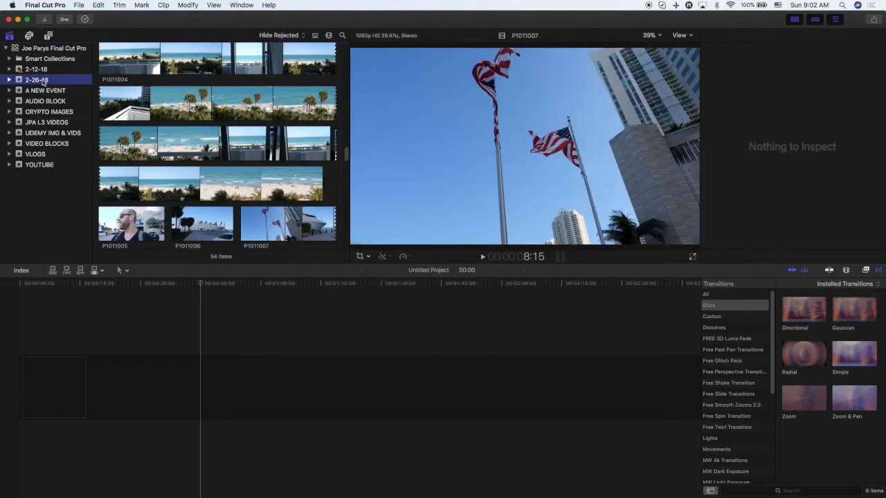
scroll(196, 136, "down", 3)
scroll(195, 136, "down", 5)
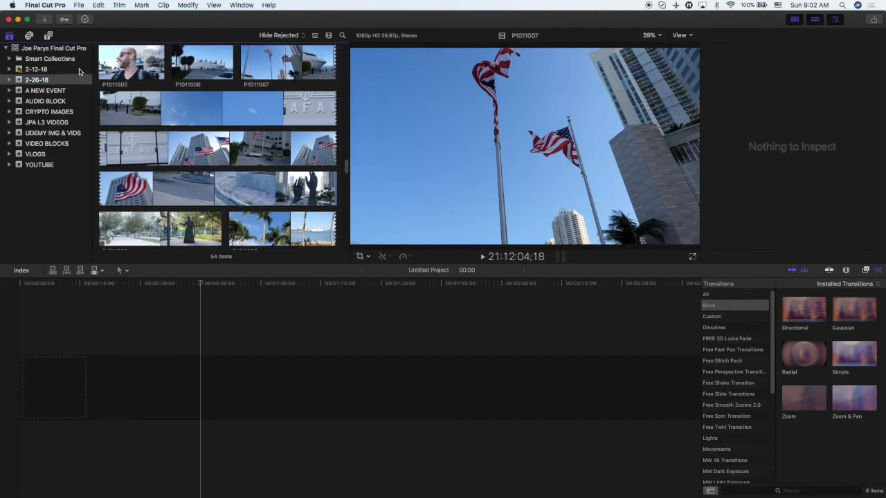
left_click(44, 20)
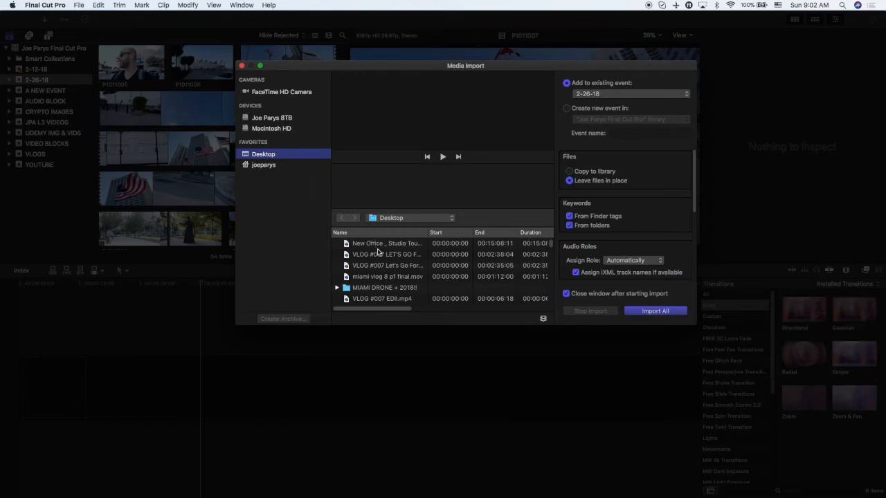
double_click(376, 289)
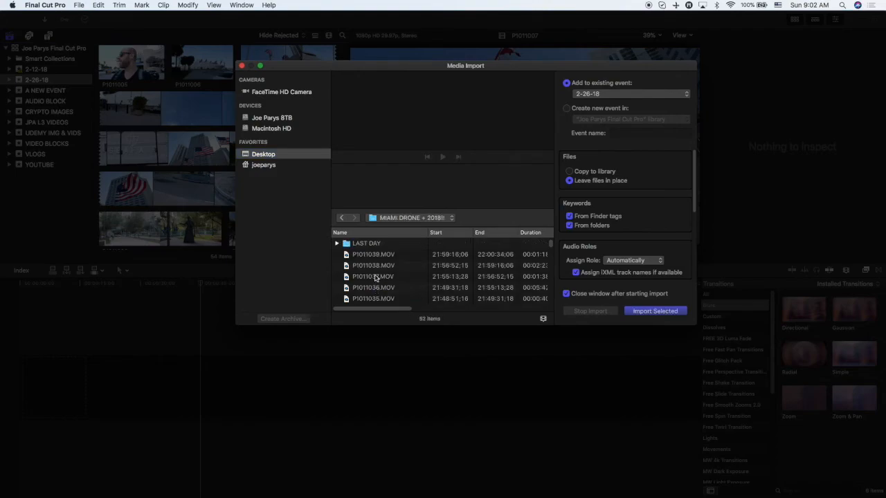
double_click(371, 245)
left_click(371, 247)
scroll(373, 267, "down", 15)
scroll(374, 268, "down", 2)
left_click(387, 299, "shift")
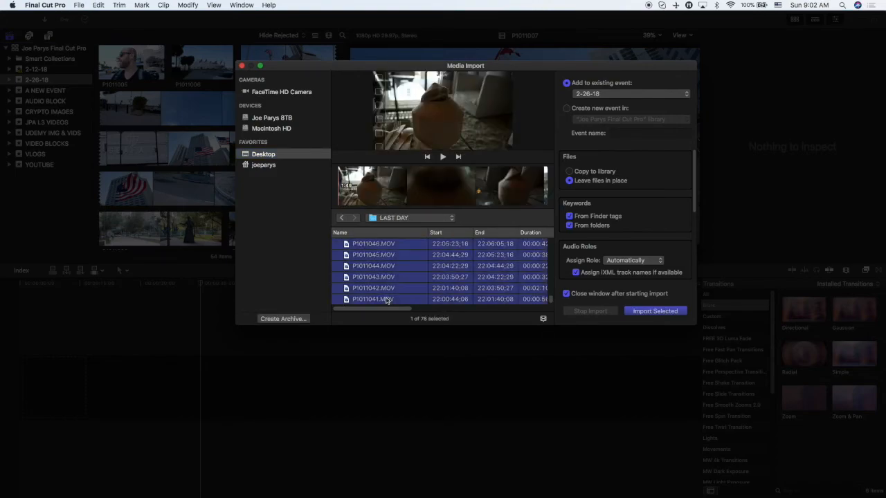
left_click(639, 313)
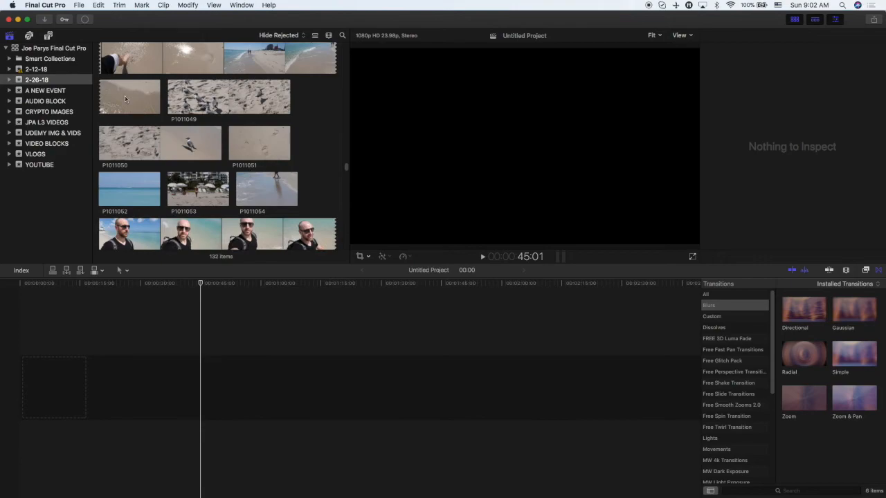
Check the background tasks window, close it, and browse the newly imported clips in the 2-26-18 event.
left_click(84, 21)
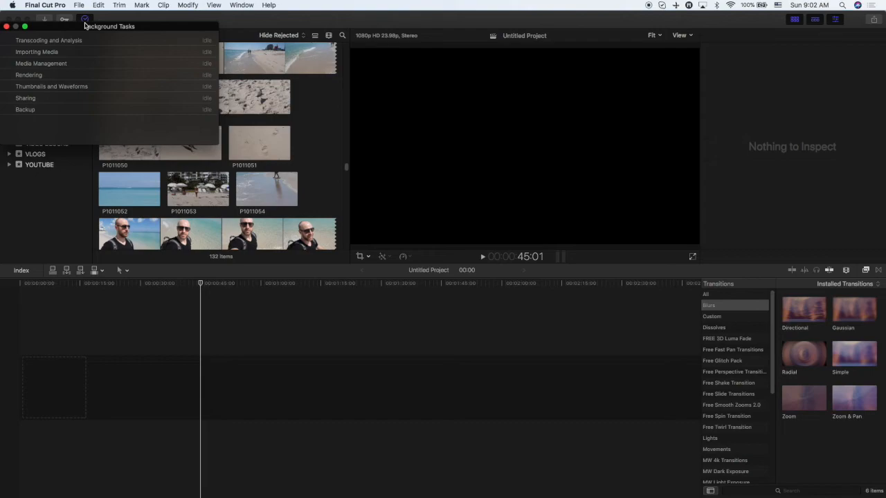
left_click(6, 26)
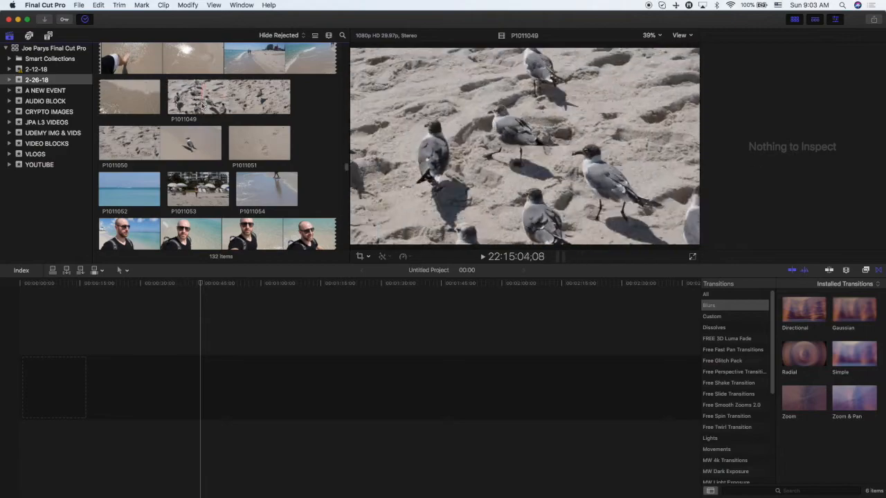
scroll(202, 118, "down", 3)
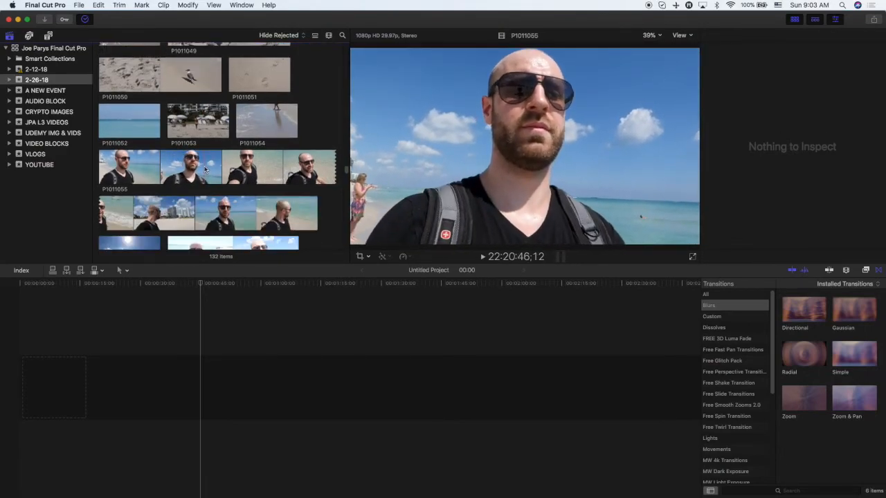
scroll(204, 172, "up", 6)
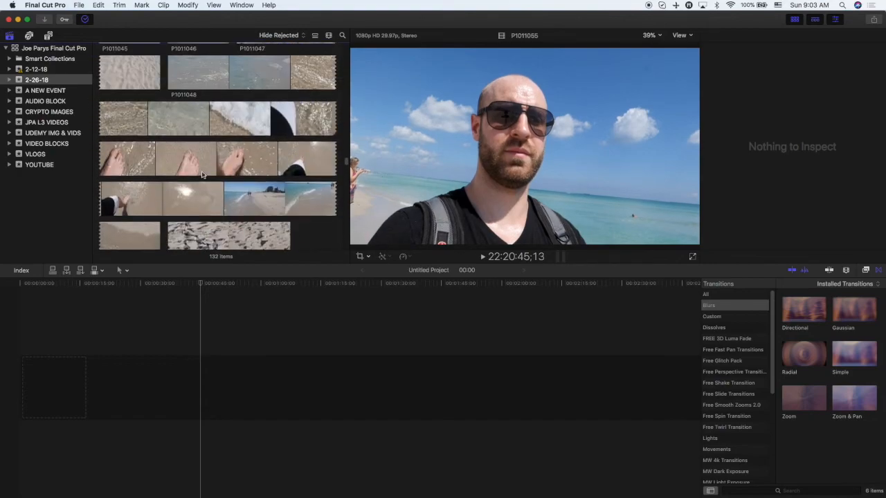
scroll(202, 175, "up", 8)
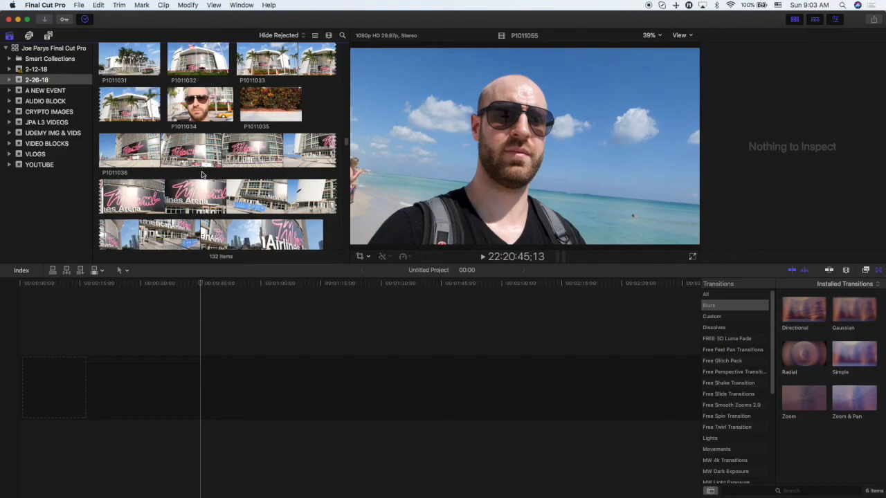
Add clip IMG_0957 from the JPA L3 VIDEOS event to the start of the empty timeline.
left_click(67, 125)
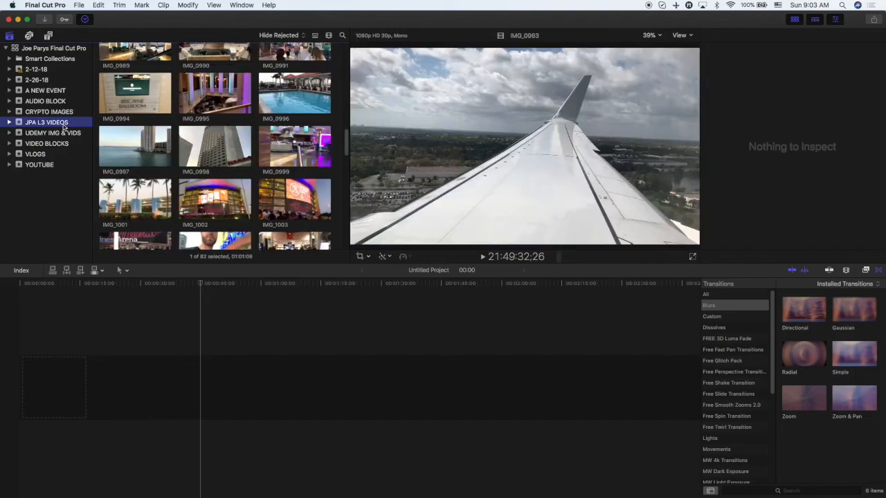
left_click(179, 158)
scroll(184, 161, "down", 3)
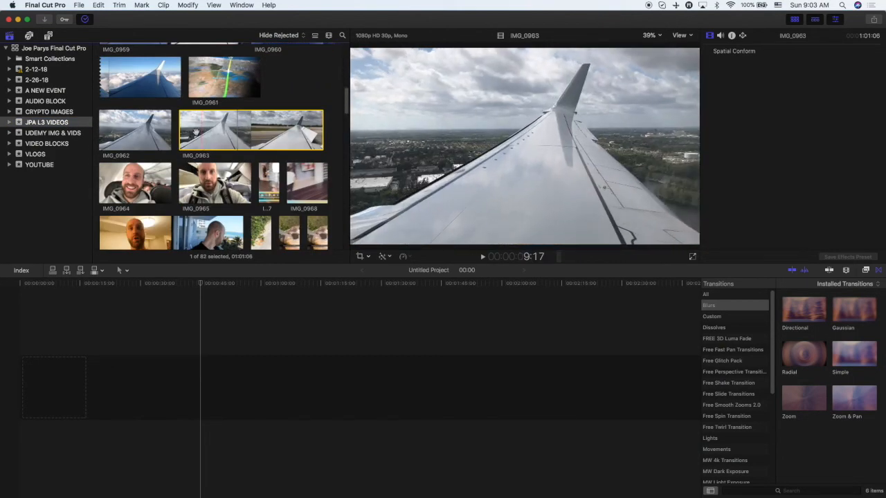
scroll(137, 134, "up", 2)
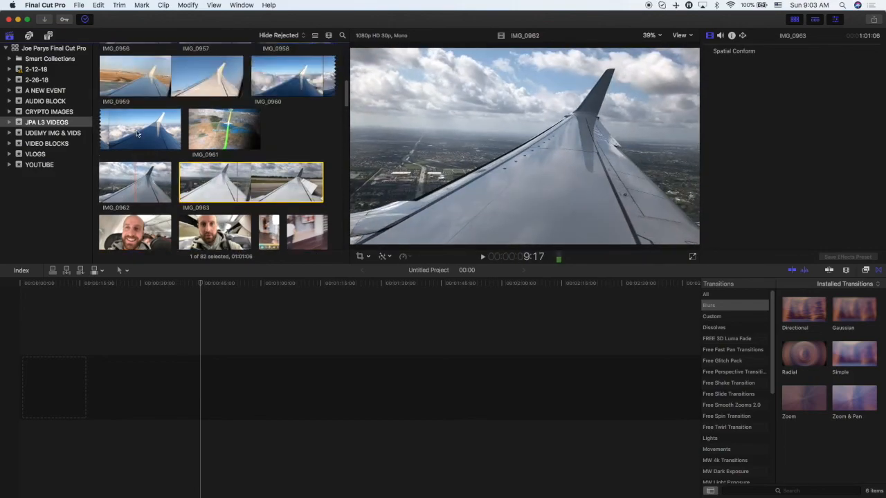
scroll(159, 134, "up", 3)
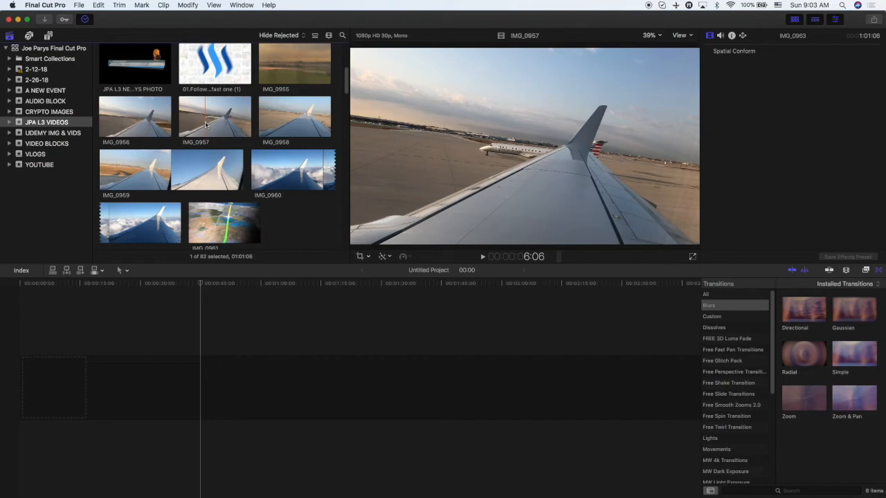
left_click(206, 125)
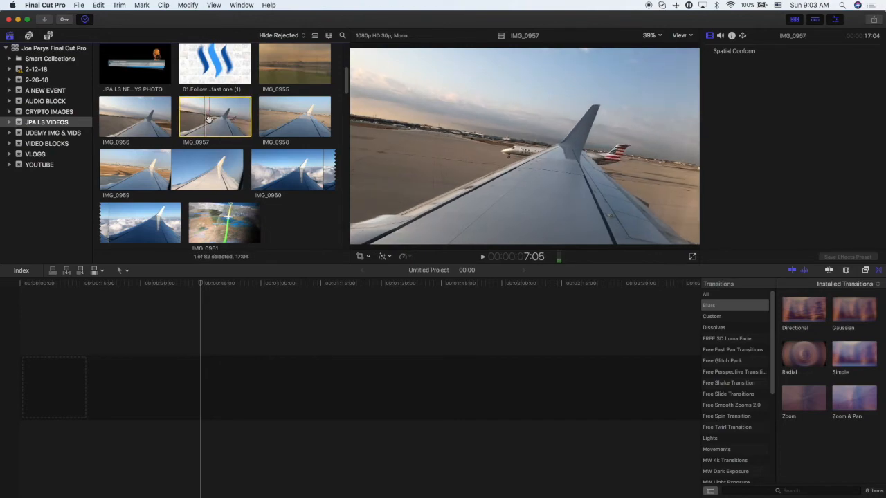
left_click_drag(238, 119, 64, 382)
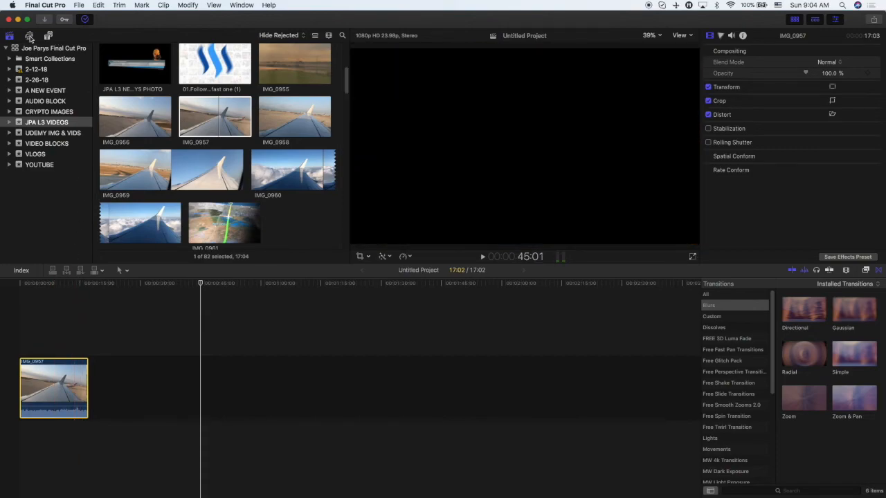
Open the iTunes music library, preview a track, and check the downloaded songs in the Airy app.
left_click(29, 36)
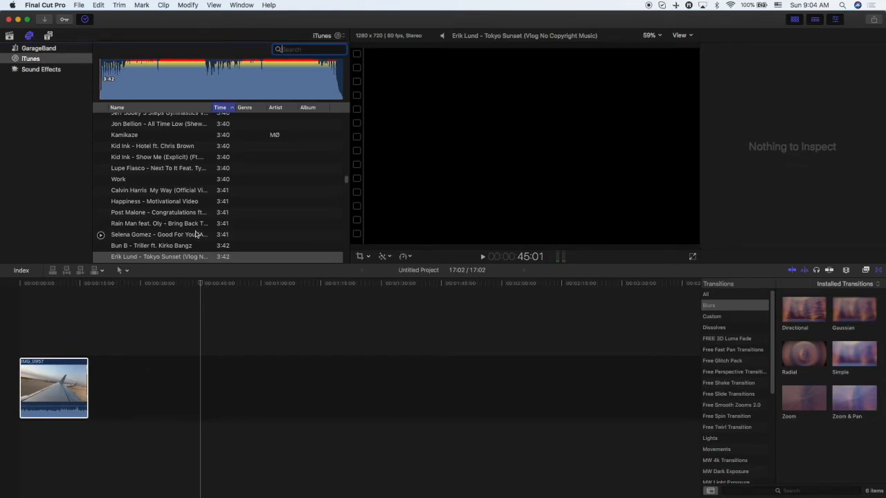
left_click(145, 79)
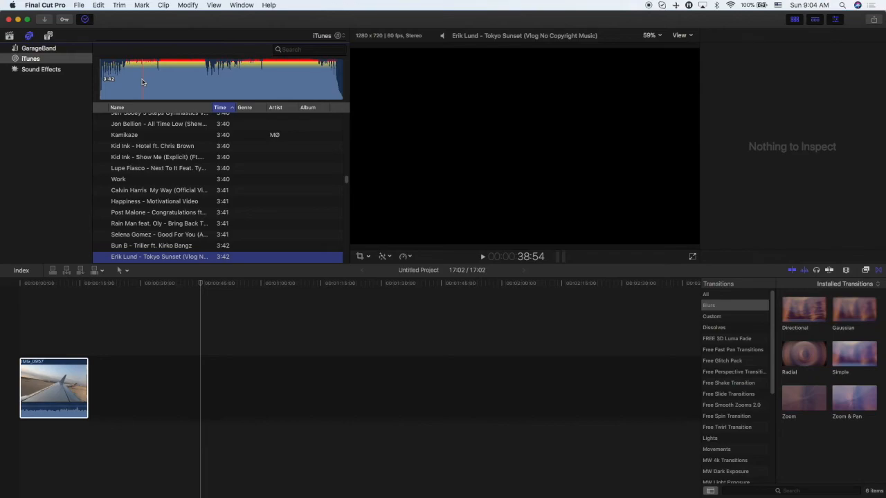
mouse_move(371, 495)
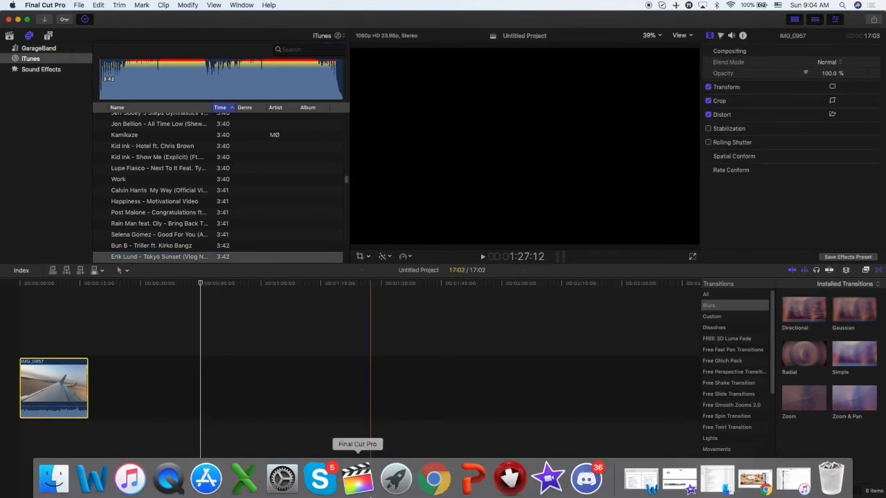
left_click(509, 475)
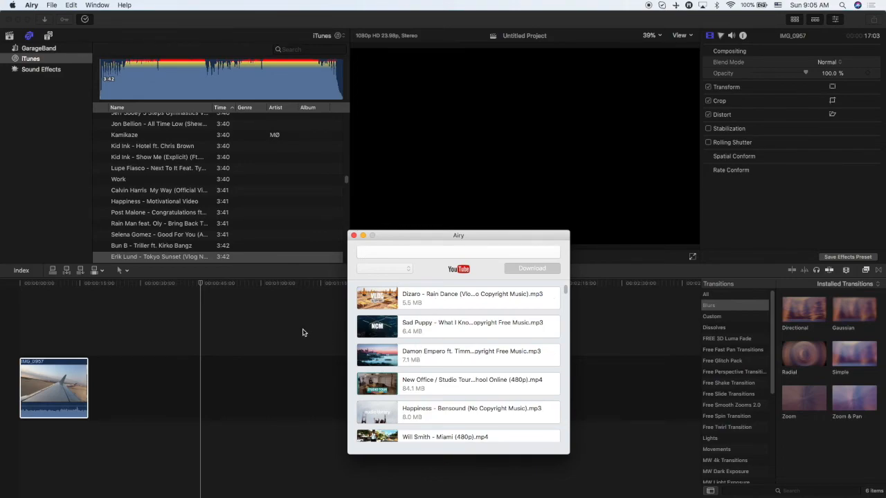
left_click(291, 329)
Search the iTunes library for "dam" and add the Damon Empero track beneath the video clip at the timeline start.
left_click(304, 50)
type("dam")
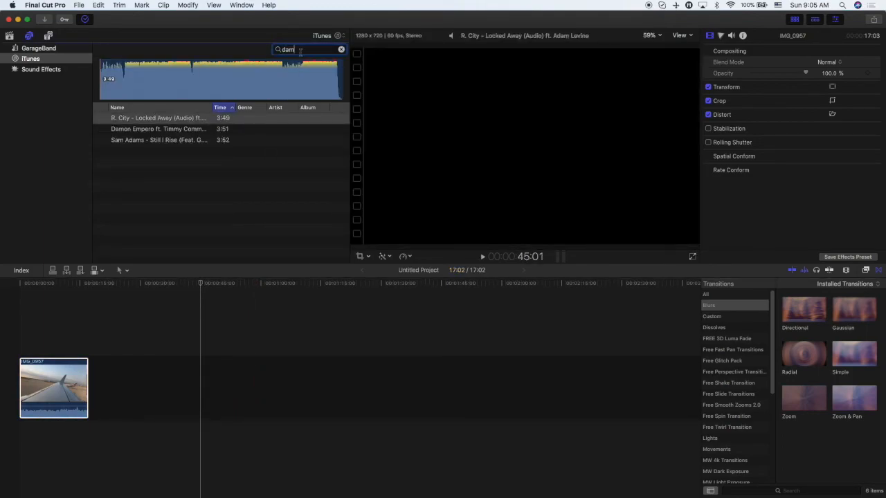
left_click(196, 129)
left_click_drag(157, 88, 20, 440)
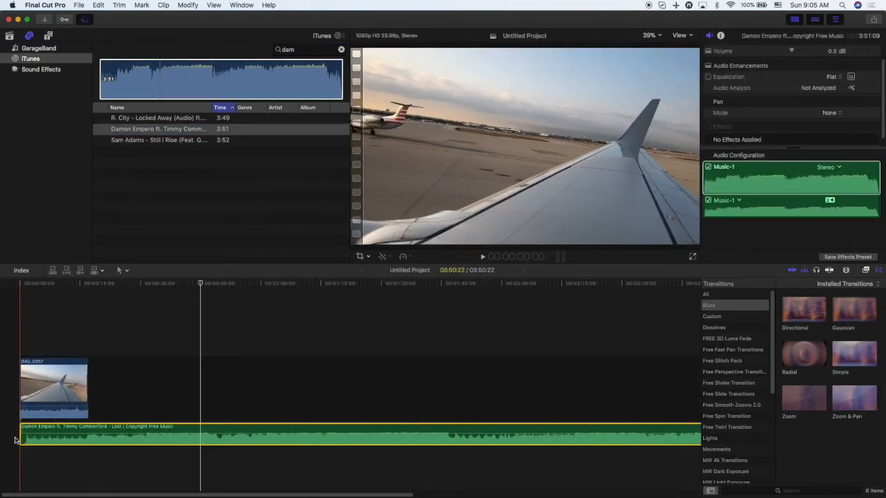
Play back the timeline to preview the music with the clip.
key("XF86AudioRaiseVolume")
key("XF86AudioRaiseVolume")
key("XF86AudioRaiseVolume")
key("XF86AudioRaiseVolume")
key("XF86AudioRaiseVolume")
key("XF86AudioRaiseVolume")
key("XF86AudioRaiseVolume")
key("space")
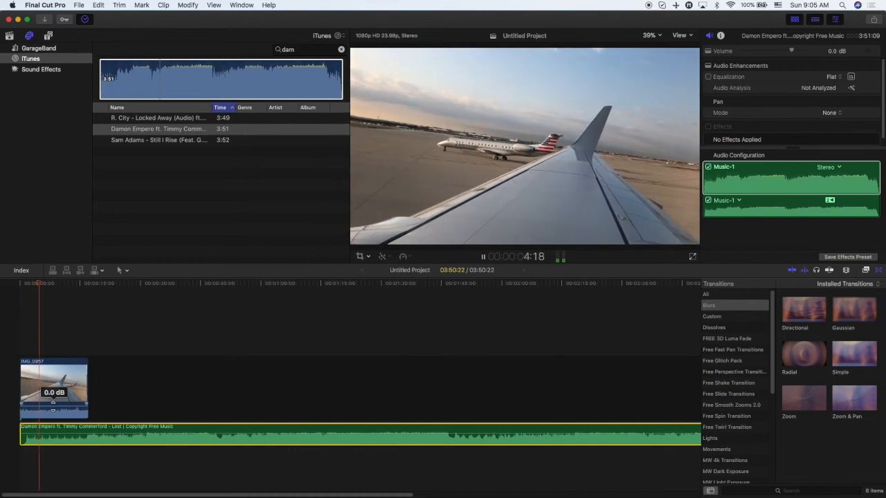
key("space")
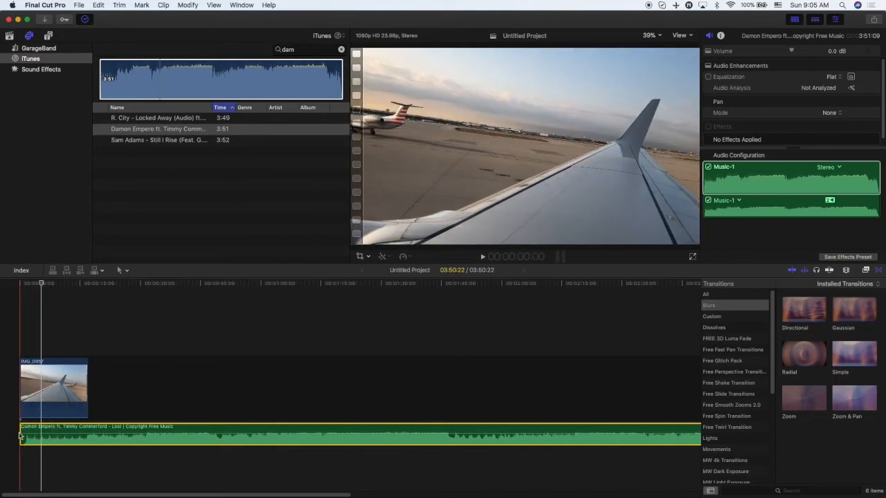
Trim the start of the music clip slightly and play it back.
mouse_move(20, 431)
left_mouse_down()
mouse_move(28, 437)
mouse_move(11, 443)
left_mouse_up()
key("XF86AudioRaiseVolume")
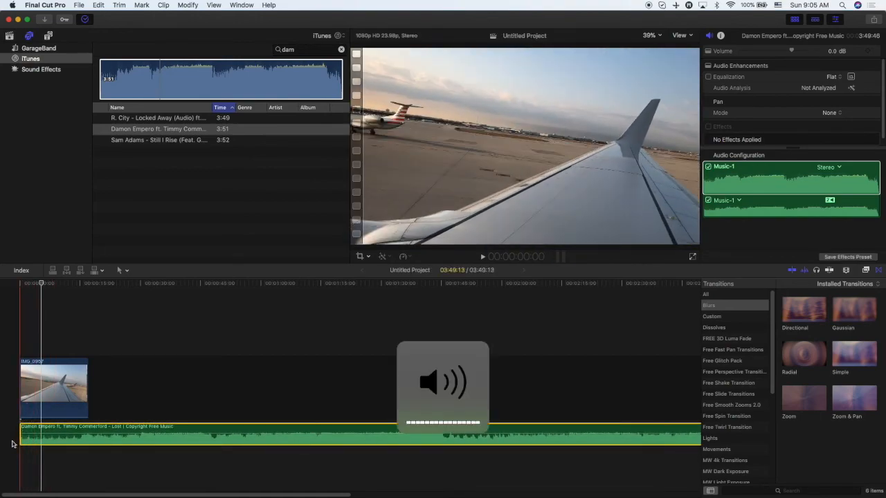
key("space")
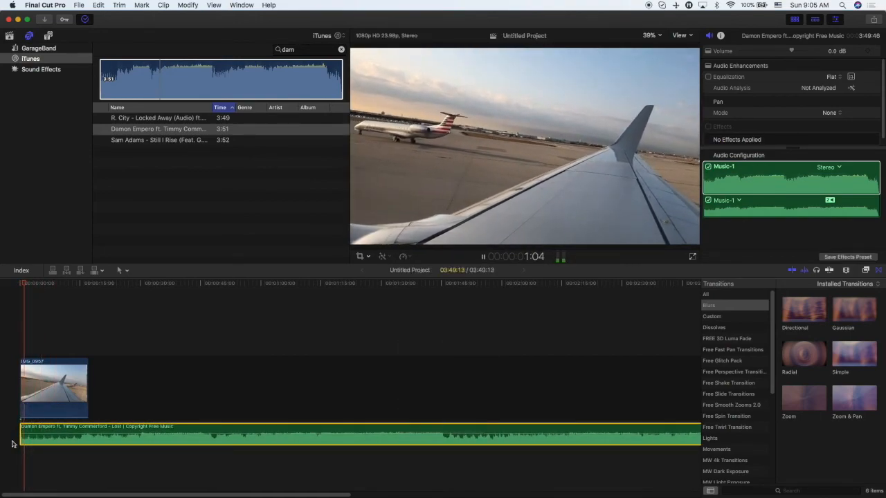
key("space")
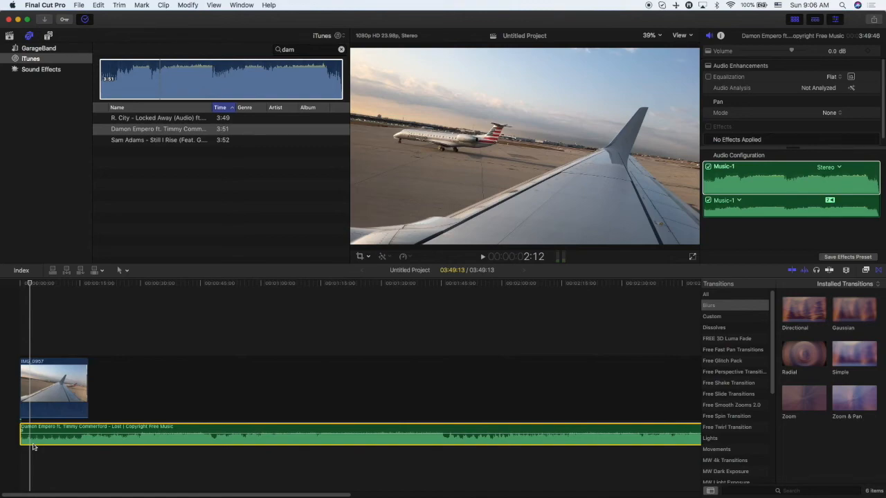
Play the project from the beginning.
key("Home")
key("space")
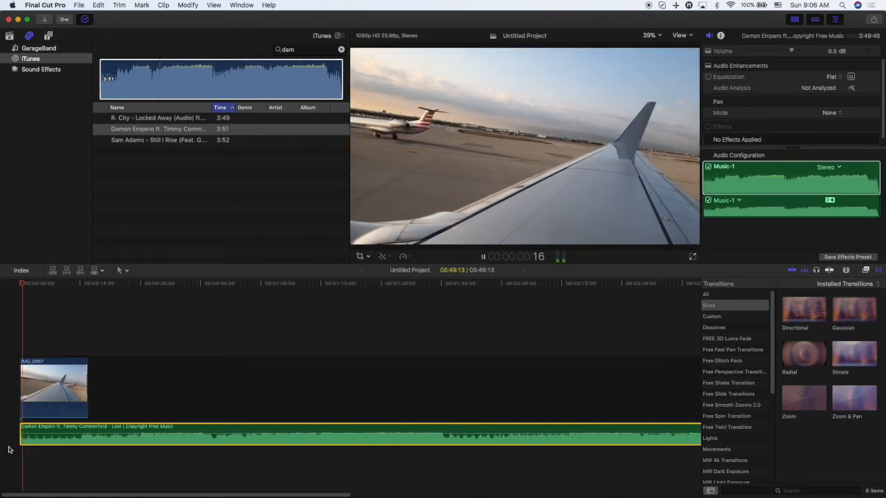
key("space")
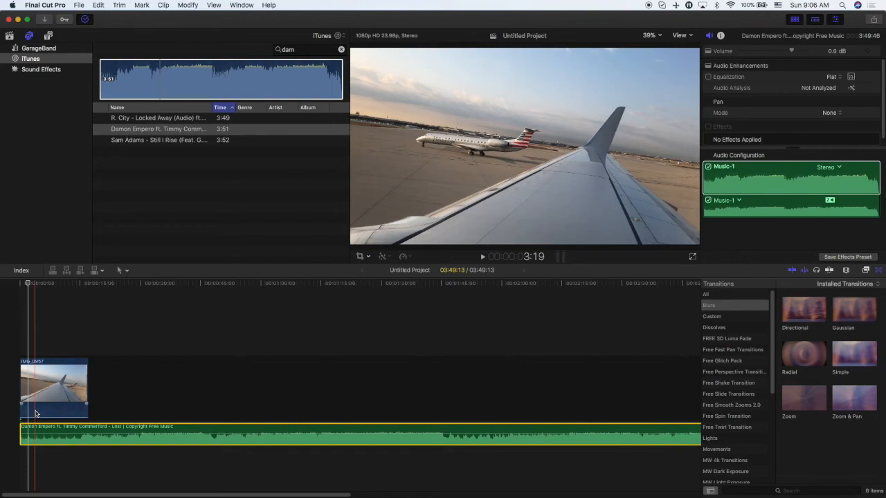
Switch the browser back to the library's JPA L3 VIDEOS clips and select IMG_0957 to preview it.
left_click(9, 35)
scroll(167, 126, "down", 10)
scroll(198, 169, "up", 10)
scroll(191, 168, "up", 3)
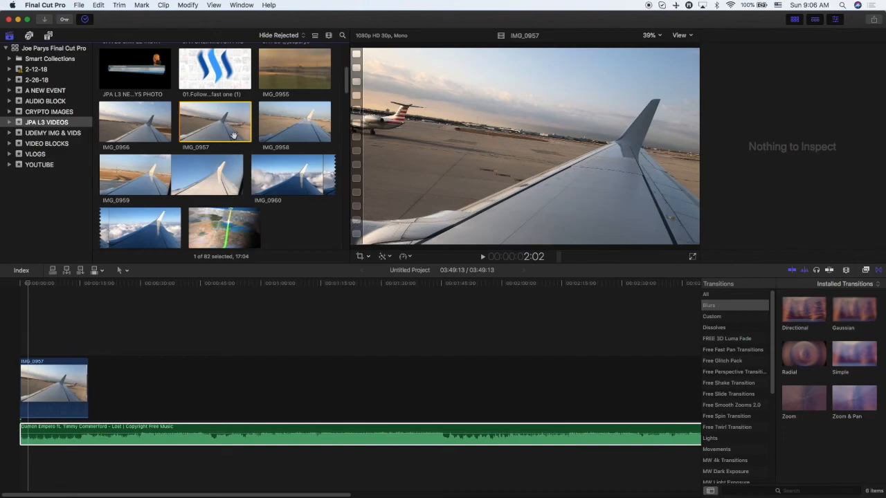
left_click(232, 134)
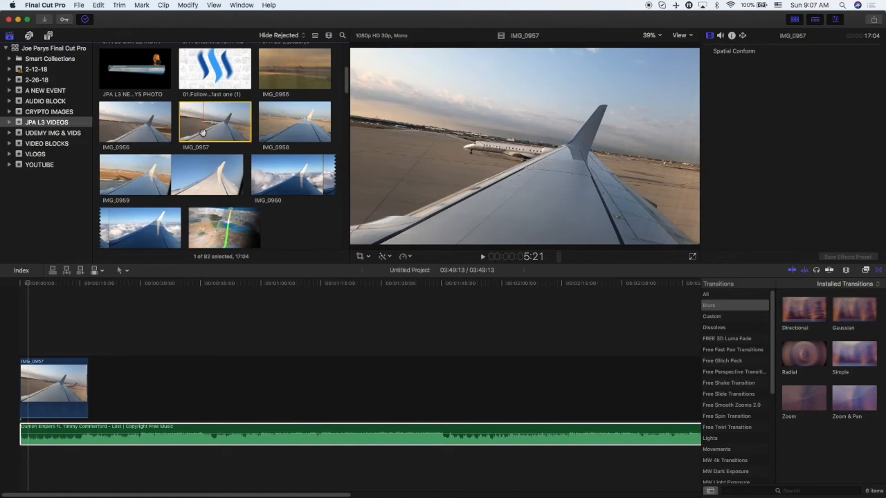
left_click(71, 355)
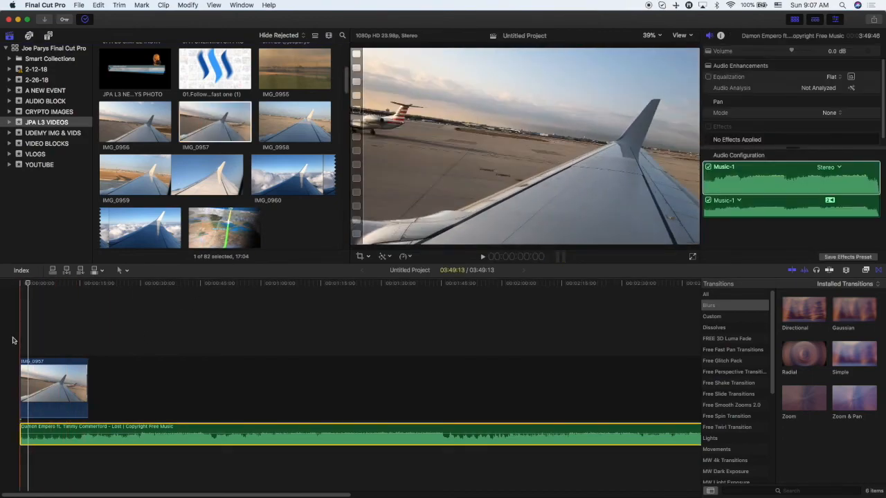
Play back the timeline to review the first clip with the music.
key("XF86AudioLowerVolume")
key("XF86AudioLowerVolume")
key("XF86AudioLowerVolume")
key("XF86AudioLowerVolume")
key("XF86AudioLowerVolume")
key("XF86AudioLowerVolume")
key("space")
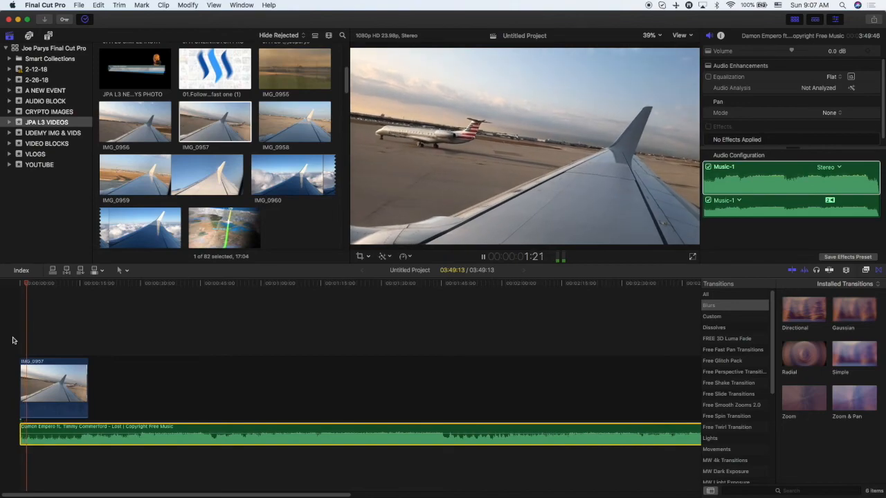
Shorten the IMG_0957 clip by trimming its end, then play it back.
left_click_drag(87, 387, 30, 388)
key("space")
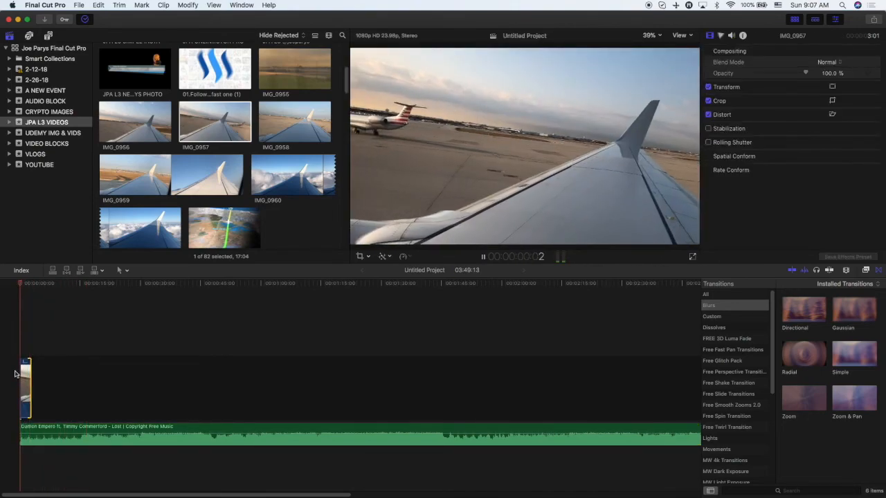
key("space")
key("XF86AudioRaiseVolume")
key("XF86AudioRaiseVolume")
key("XF86AudioRaiseVolume")
key("XF86AudioRaiseVolume")
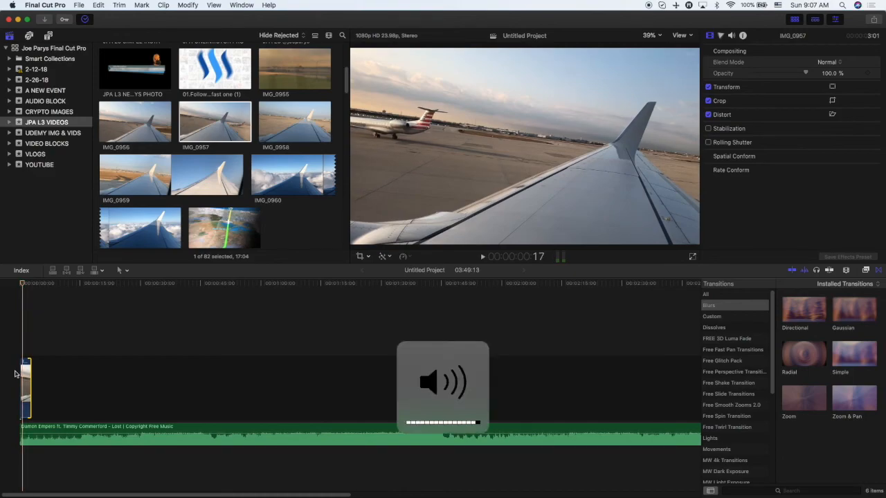
key("space")
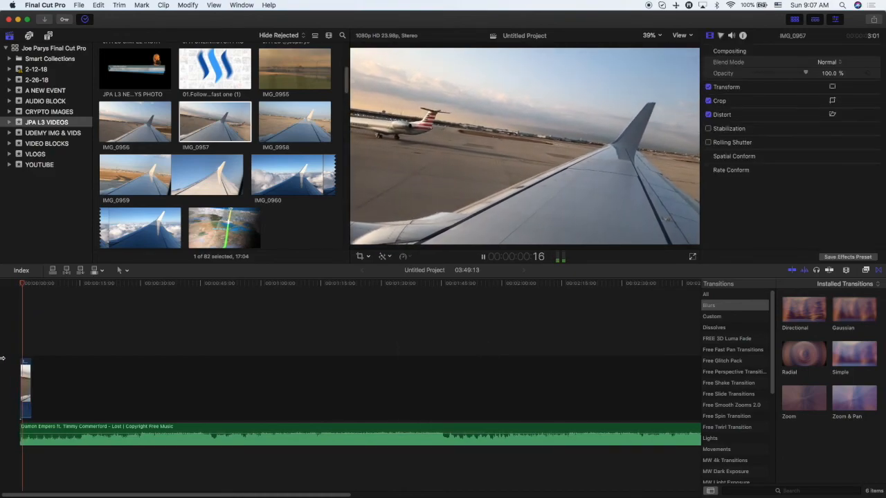
key("space")
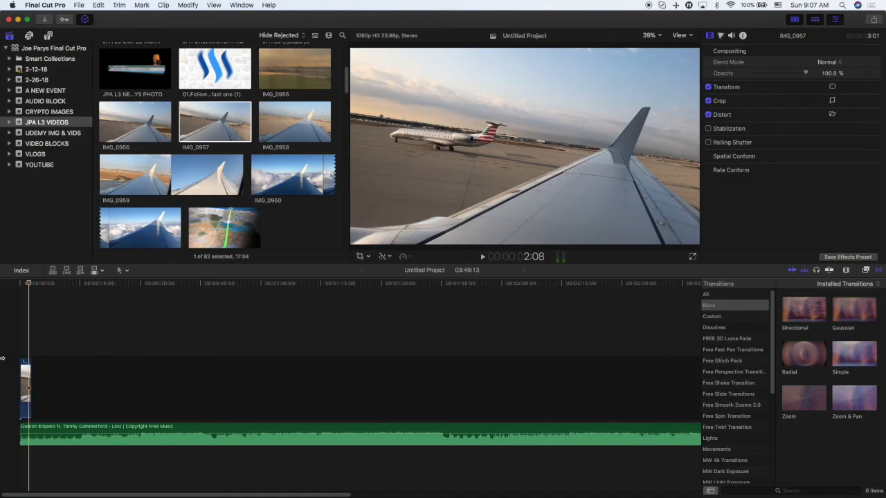
Preview the start of the project and trim the end of the IMG_0957 clip slightly shorter.
key("super+equal")
key("super+equal")
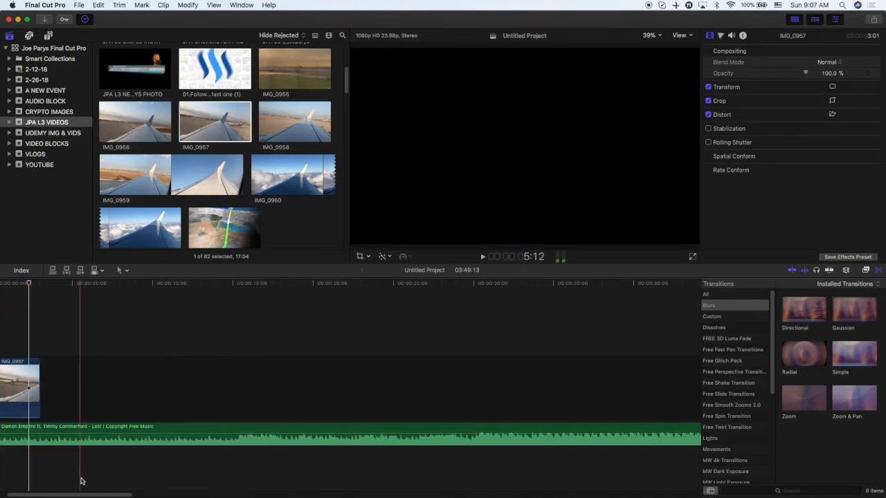
left_click_drag(81, 495, 42, 489)
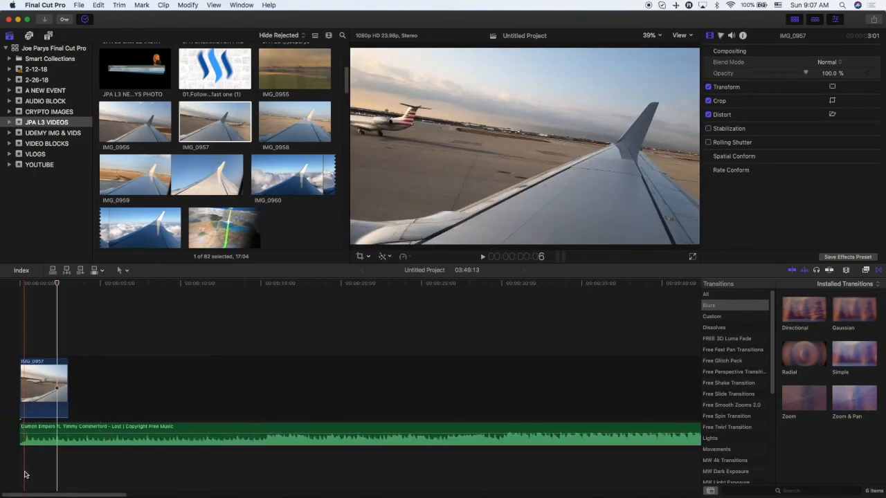
key("super+equal")
key("super+equal")
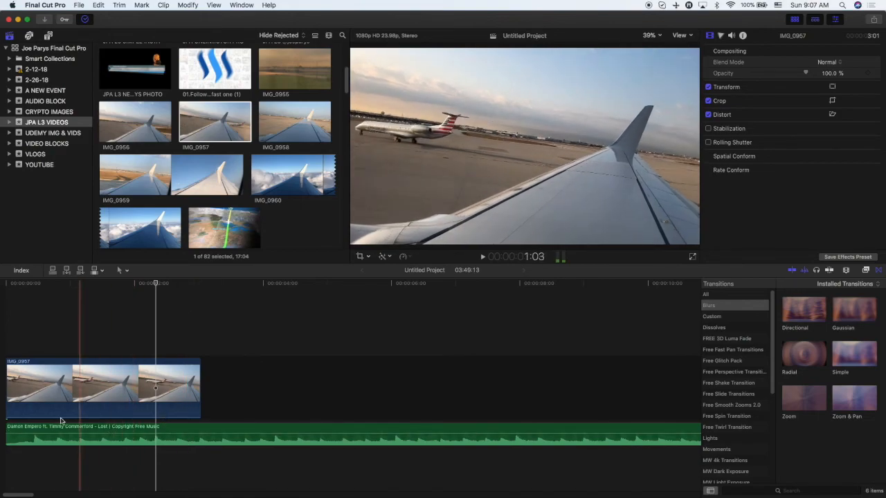
key("space")
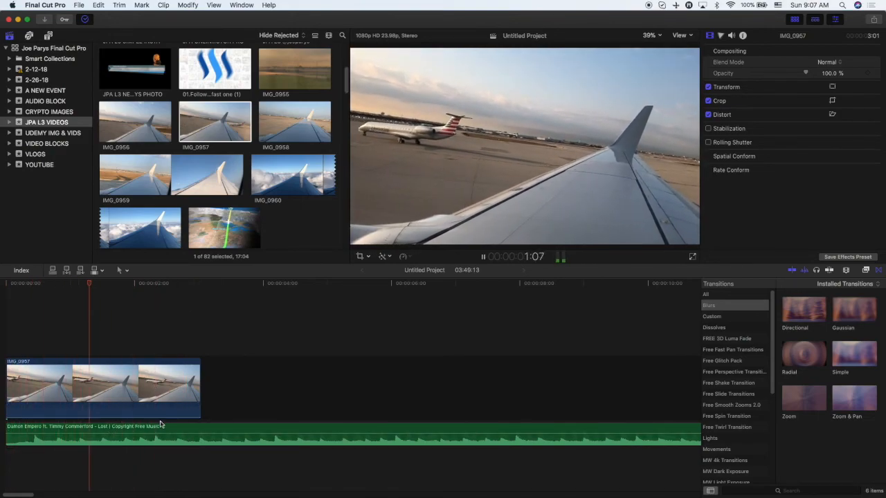
key("space")
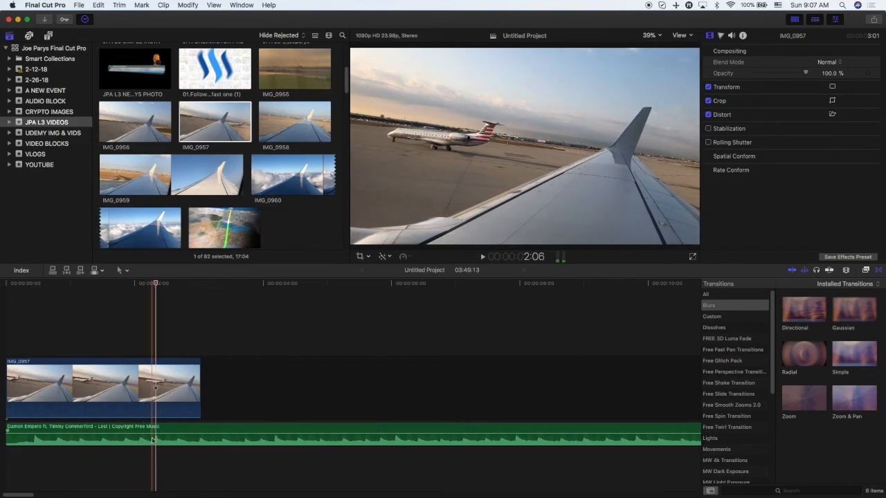
left_click_drag(197, 393, 150, 393)
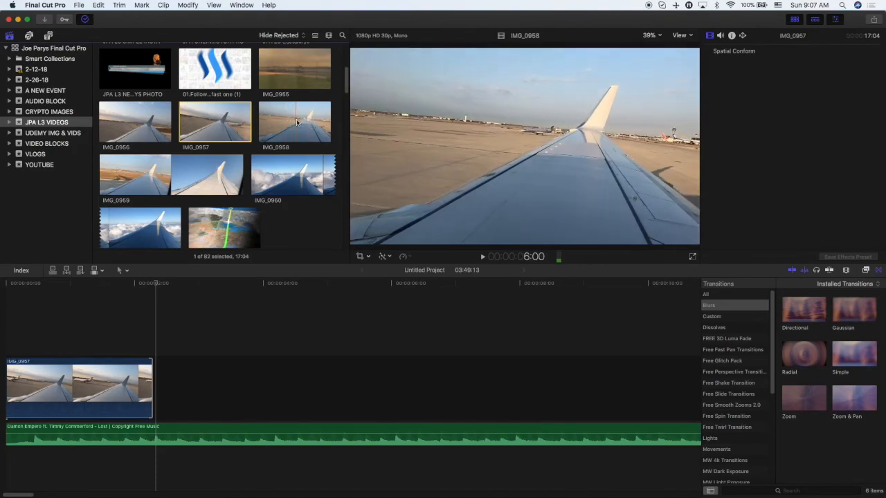
Add IMG_0958 to the timeline right after the first clip and play it back.
left_click_drag(296, 122, 181, 387)
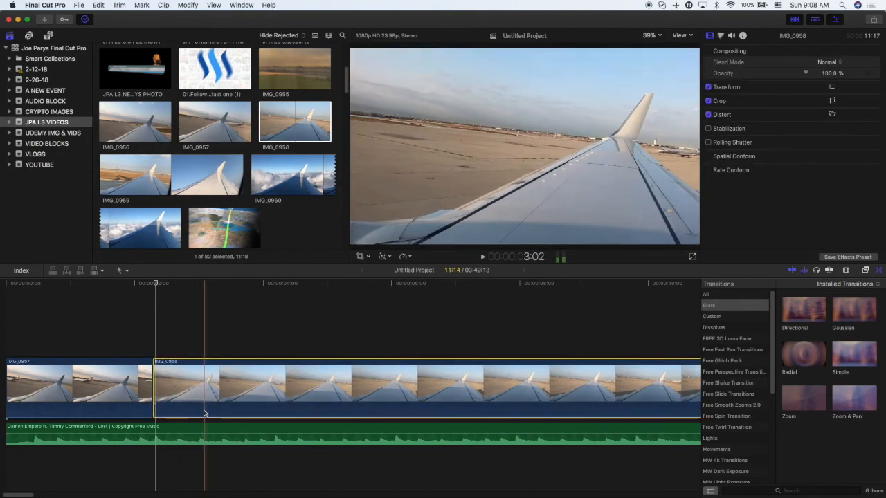
key("space")
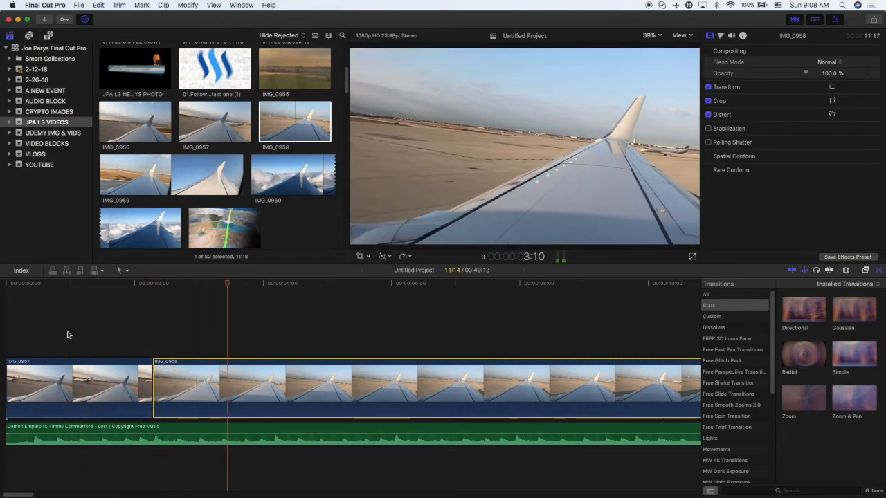
key("space")
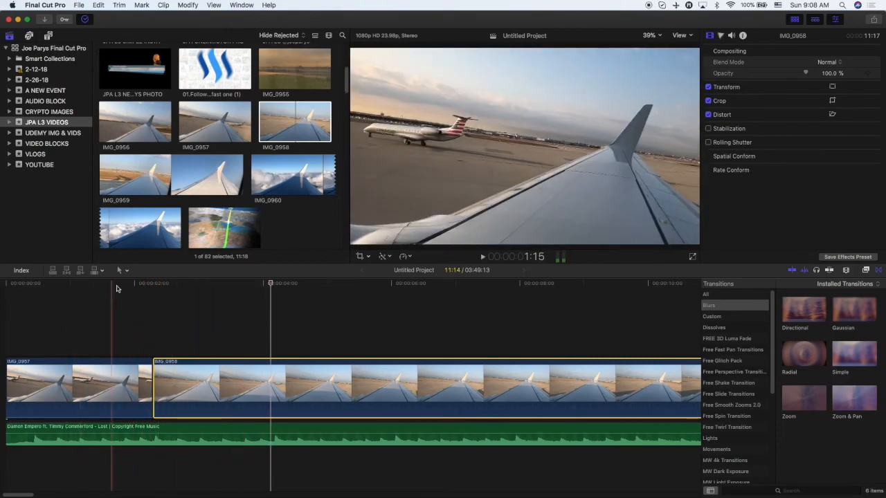
scroll(14, 478, "left", 2)
key("space")
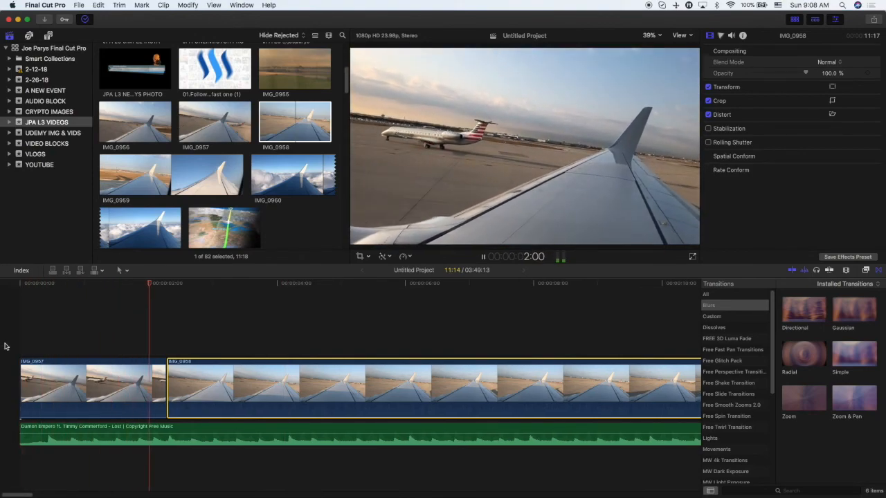
key("space")
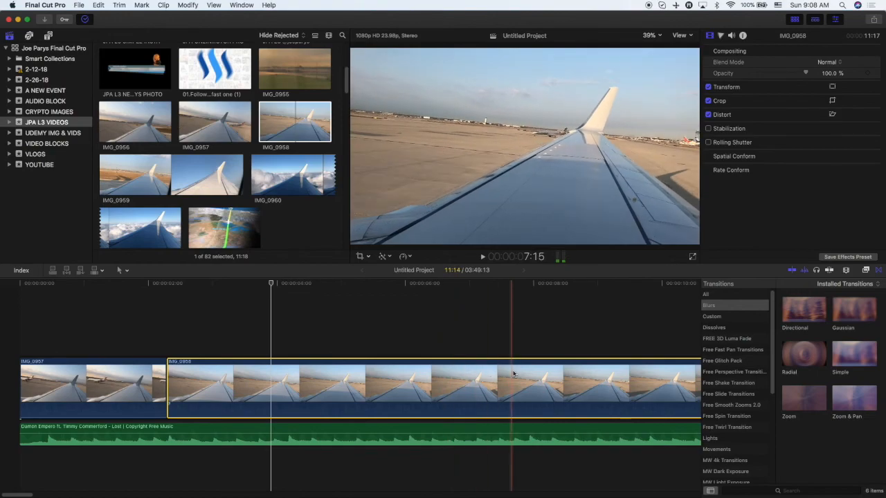
Split IMG_0958 with the Blade tool and delete its first section.
key("b")
left_click(566, 377)
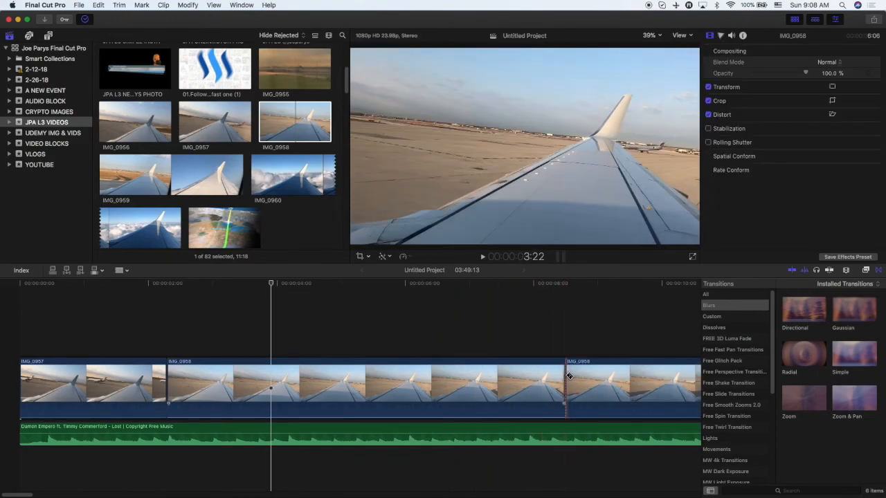
key("a")
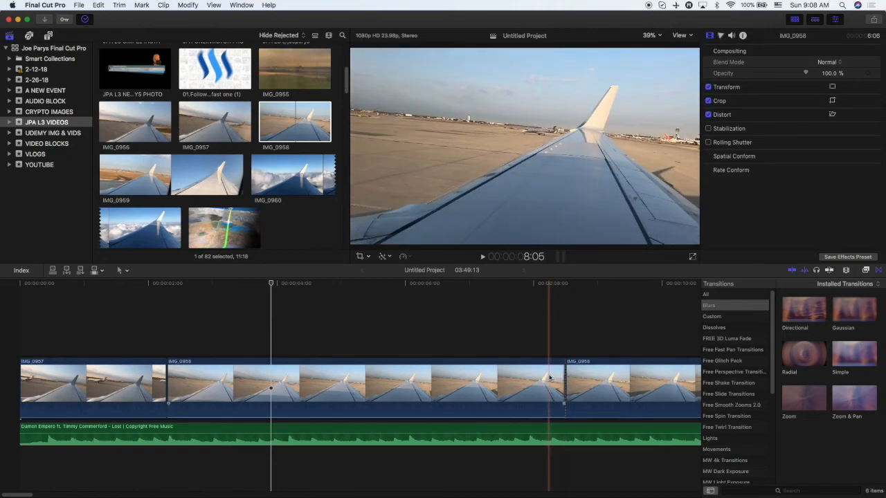
left_click(551, 377)
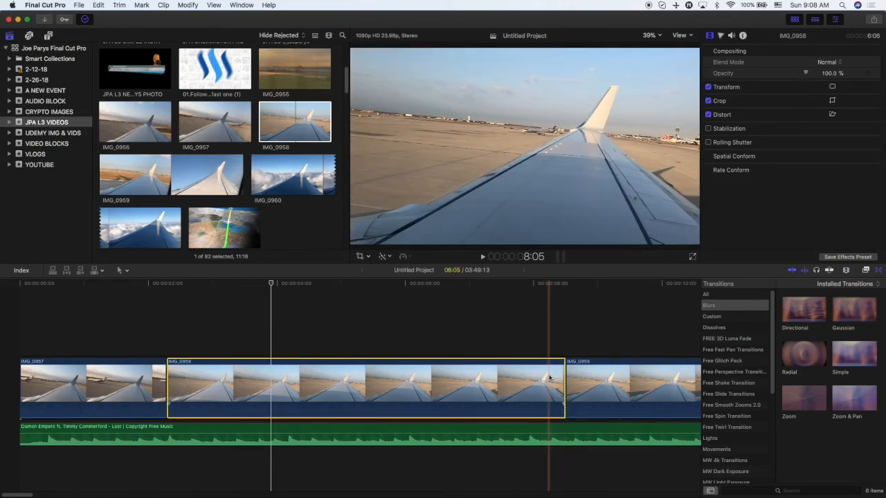
key("Delete")
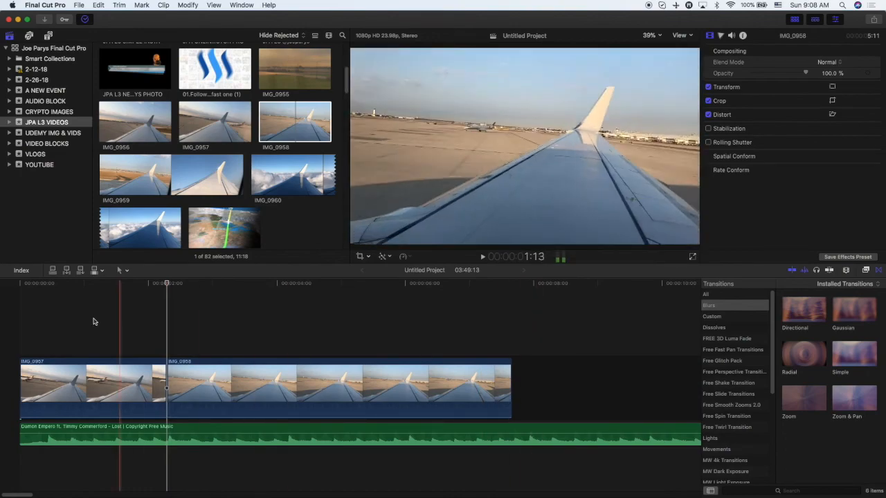
Shorten the remaining IMG_0958 clip by trimming its end, then play it back.
key("space")
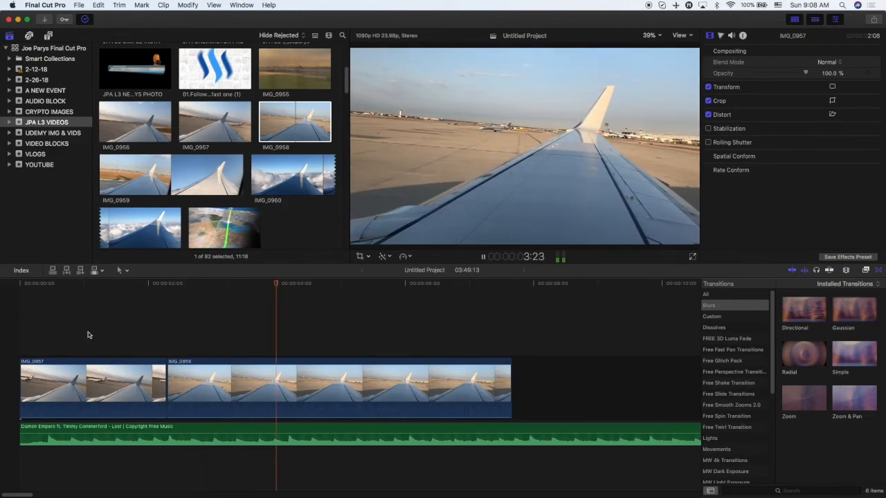
key("space")
left_click_drag(507, 381, 284, 393)
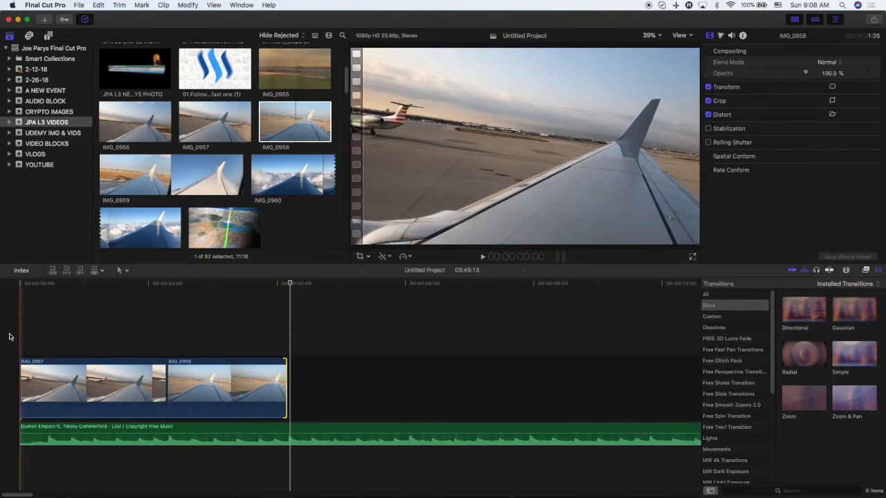
key("space")
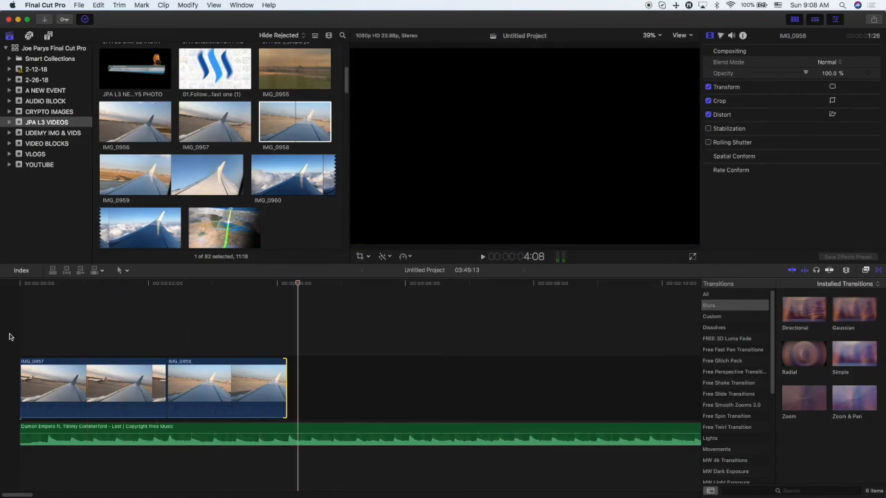
Add IMG_0959 to the timeline after IMG_0958 and play it back.
left_click(128, 171)
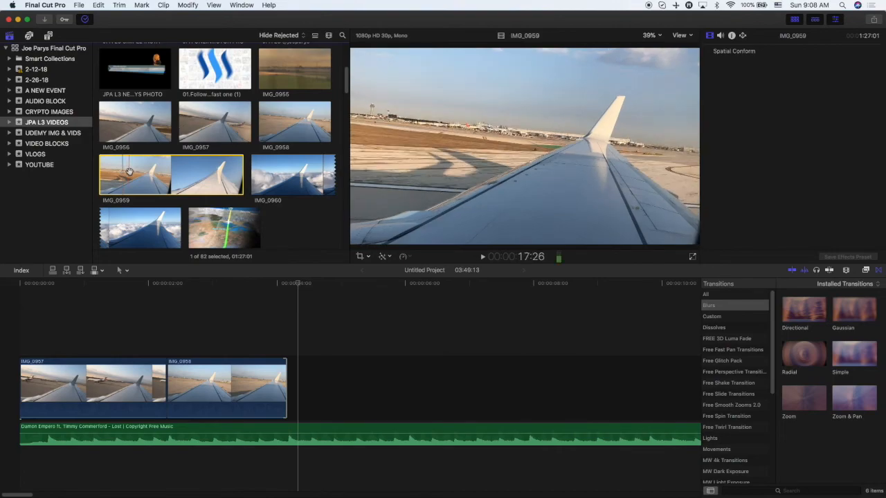
left_click_drag(164, 171, 293, 366)
key("space")
key("space")
key("j")
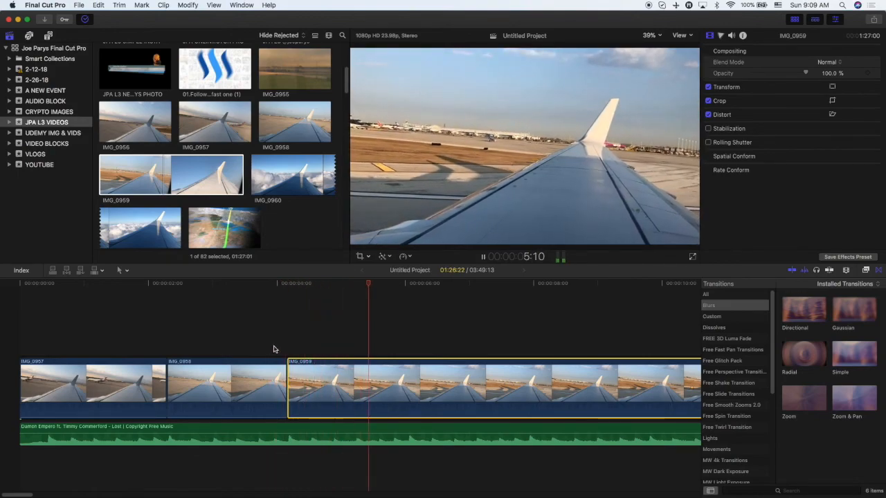
key("space")
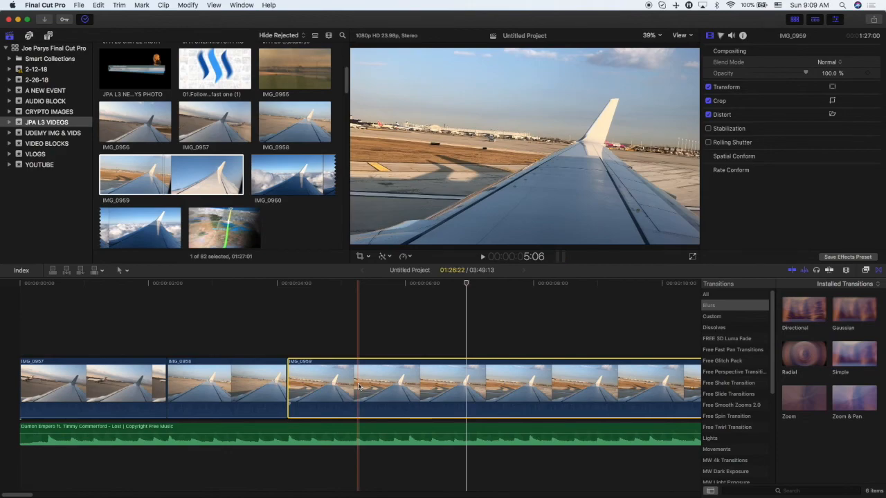
key("space")
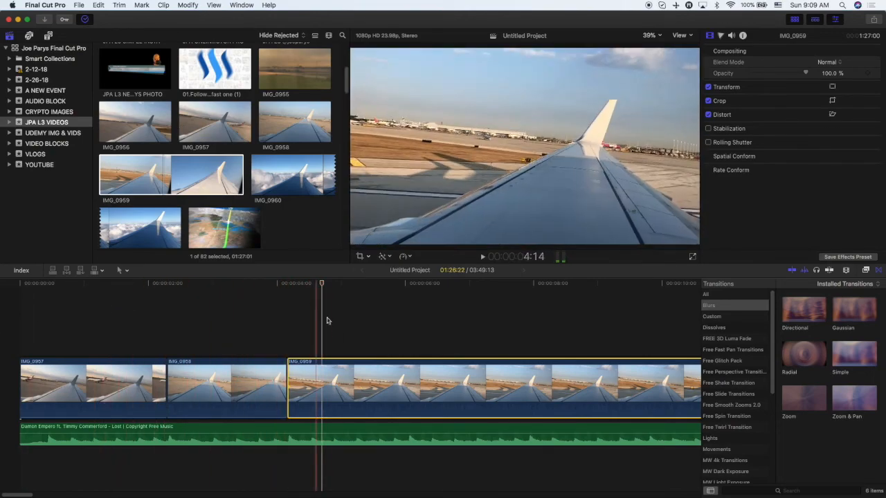
Set the IMG_0959 clip's speed to Fast 4x and play it back.
left_click(410, 257)
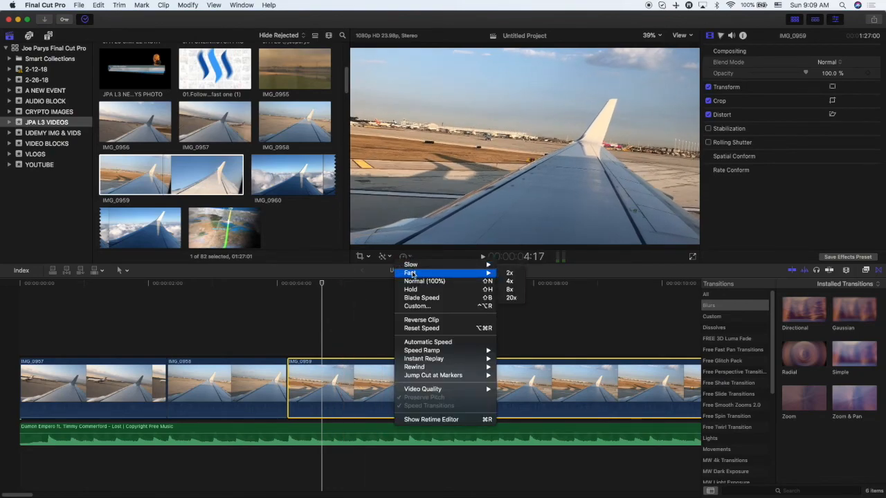
left_click(510, 281)
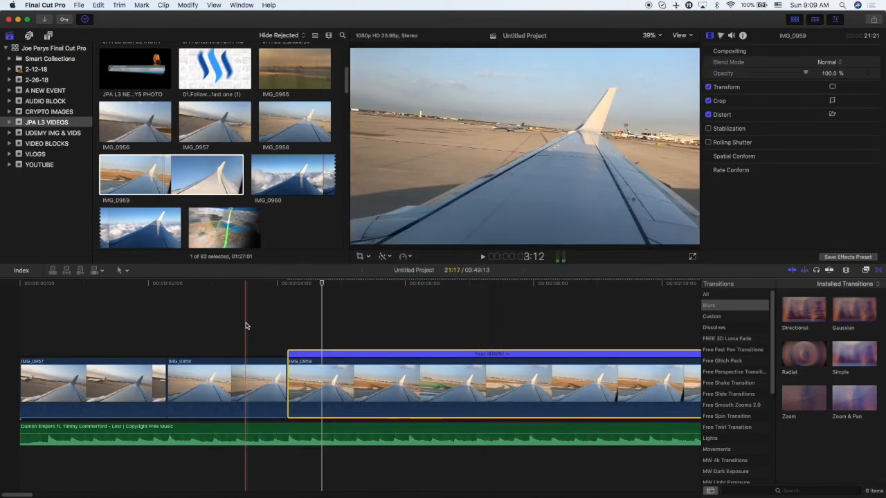
key("space")
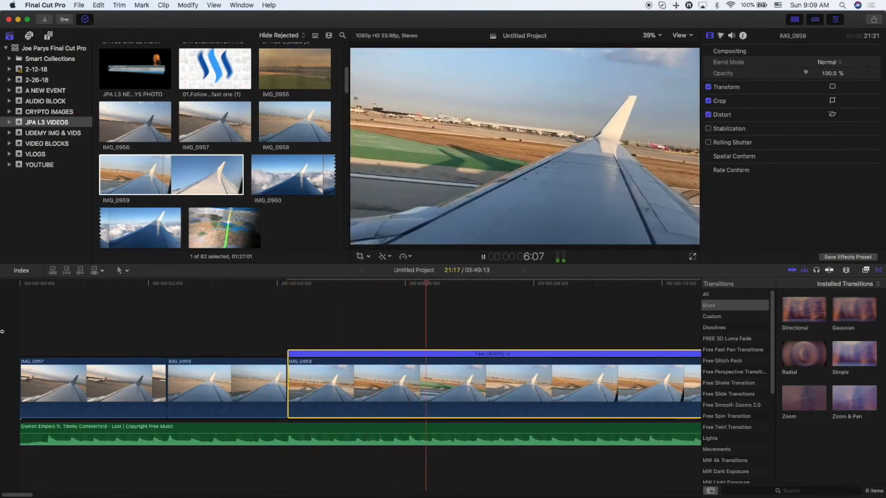
key("space")
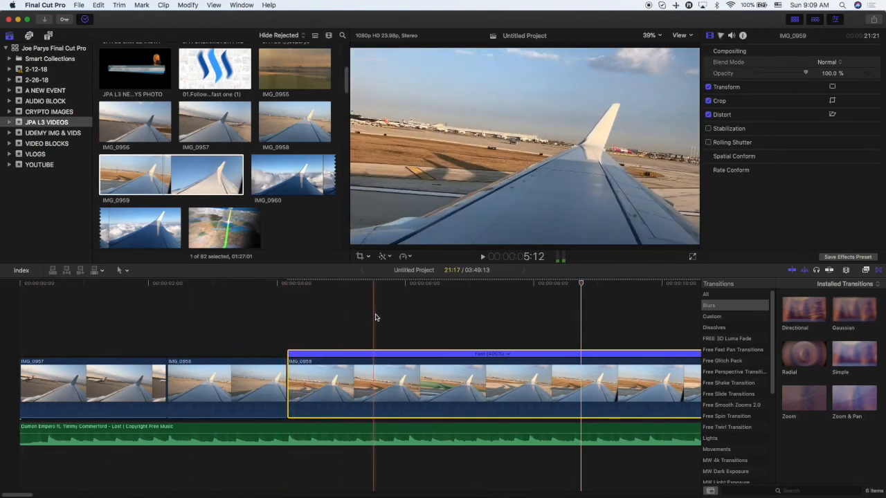
Set a custom speed rate of 550% for the IMG_0959 clip and play it back.
left_click(409, 257)
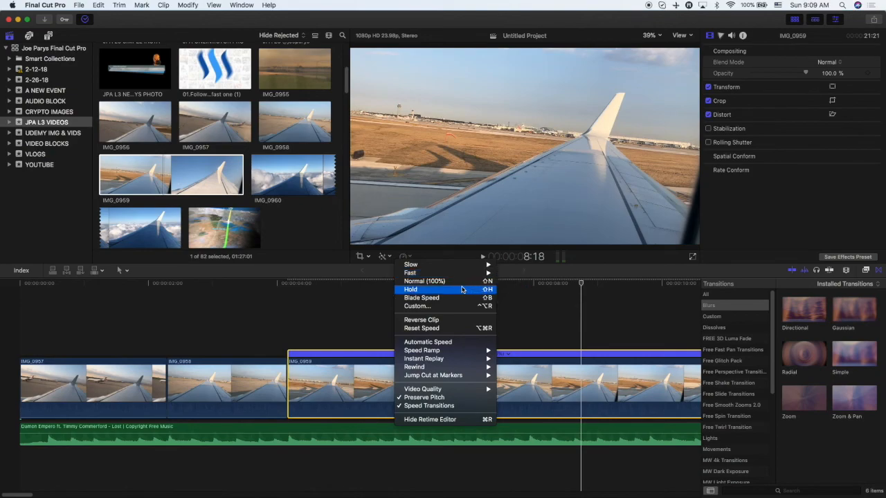
left_click(443, 307)
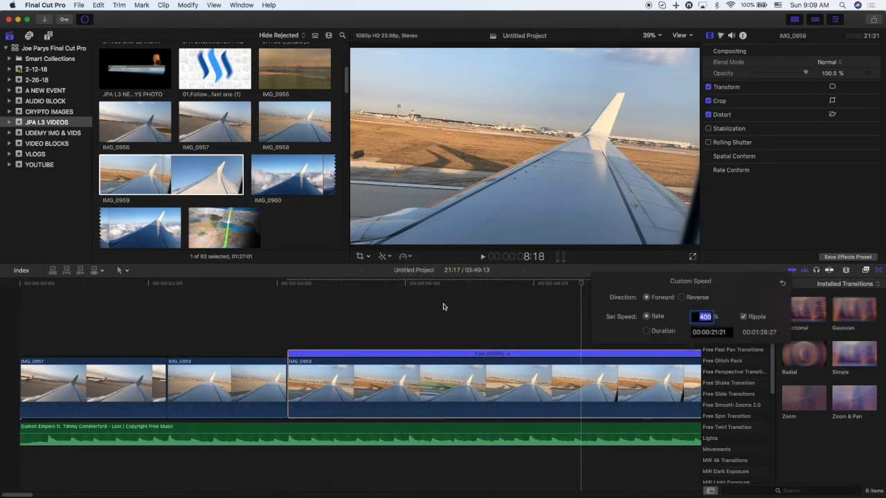
double_click(706, 317)
type("550")
key("Return")
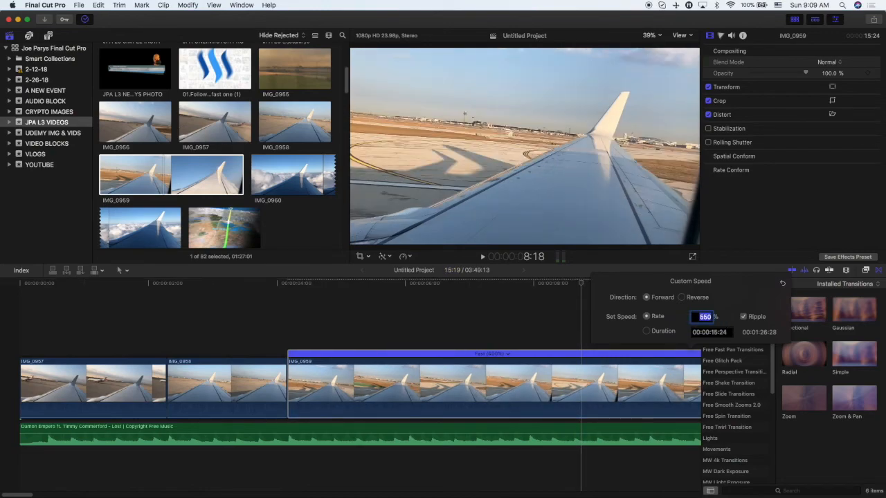
left_click(247, 322)
key("space")
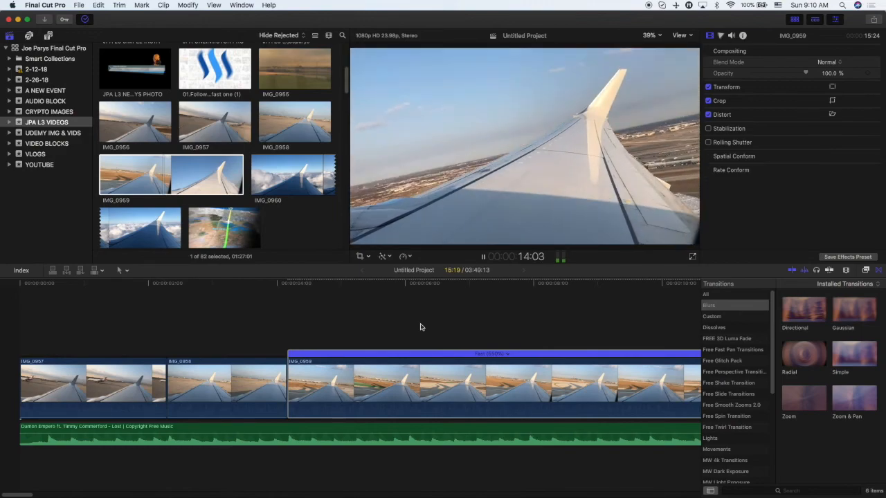
key("space")
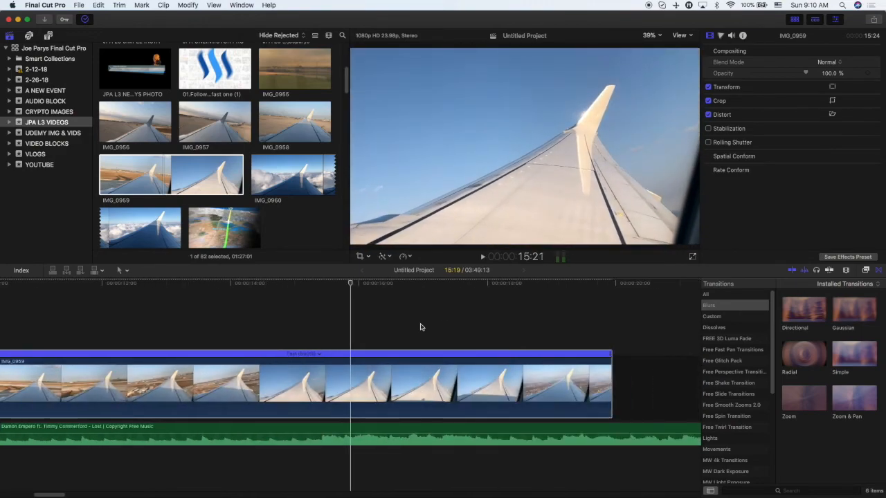
Trim the beginning of the IMG_0959 clip and play back the edit.
left_click_drag(52, 494, 13, 491)
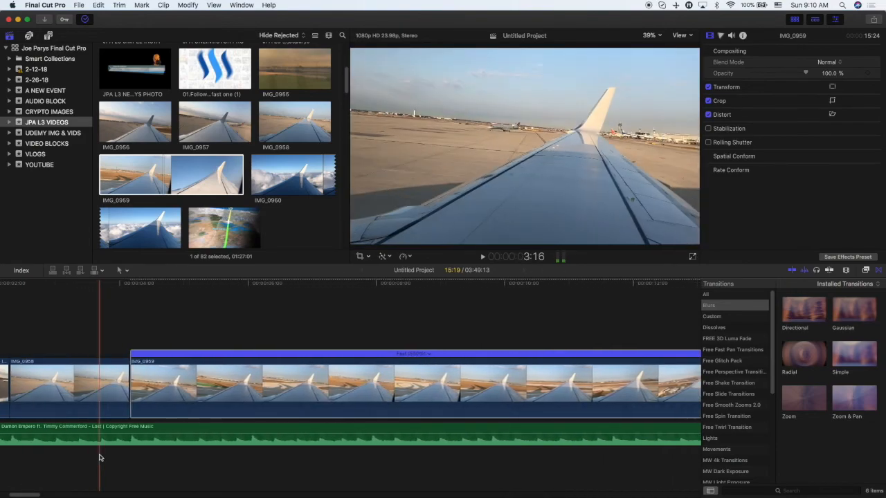
key("super+minus")
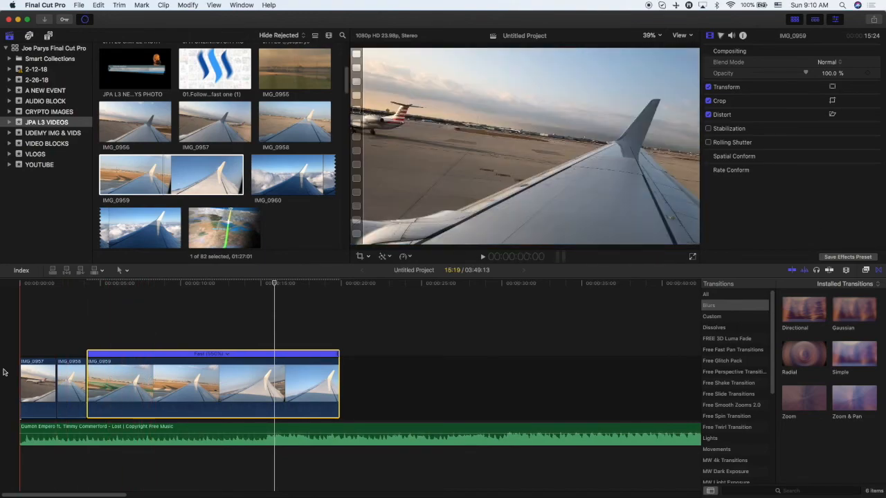
key("space")
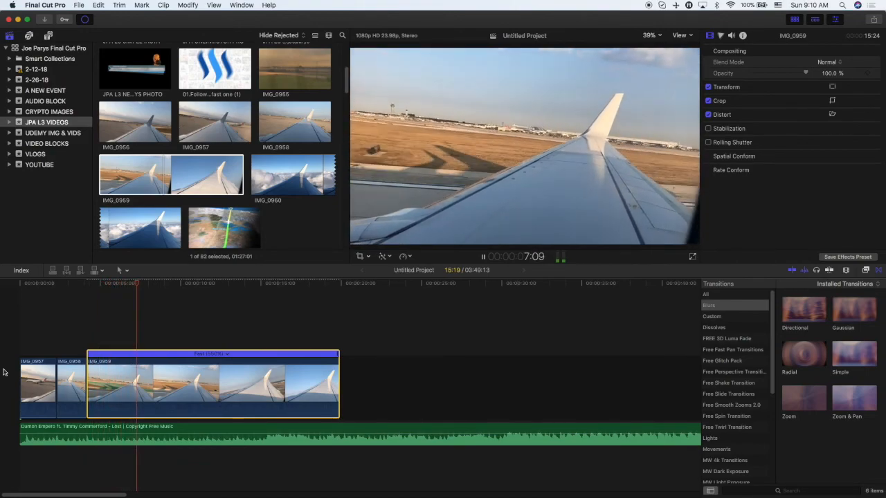
key("space")
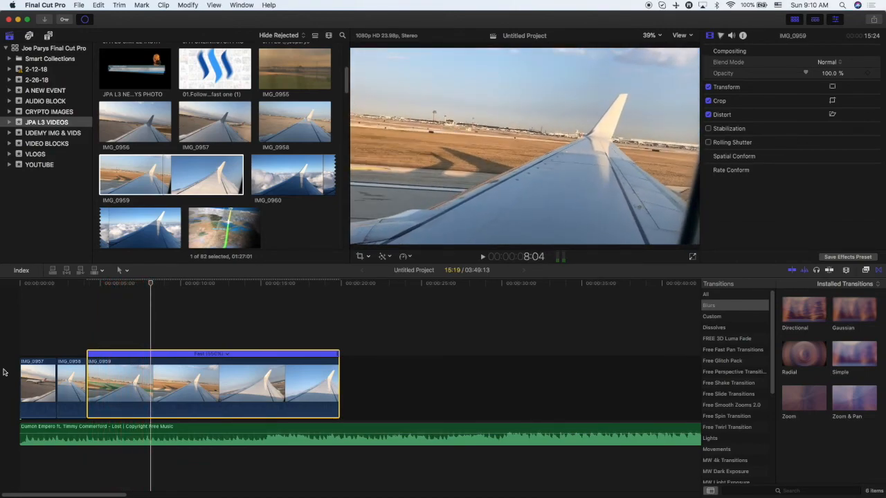
left_click_drag(87, 370, 155, 365)
key("space")
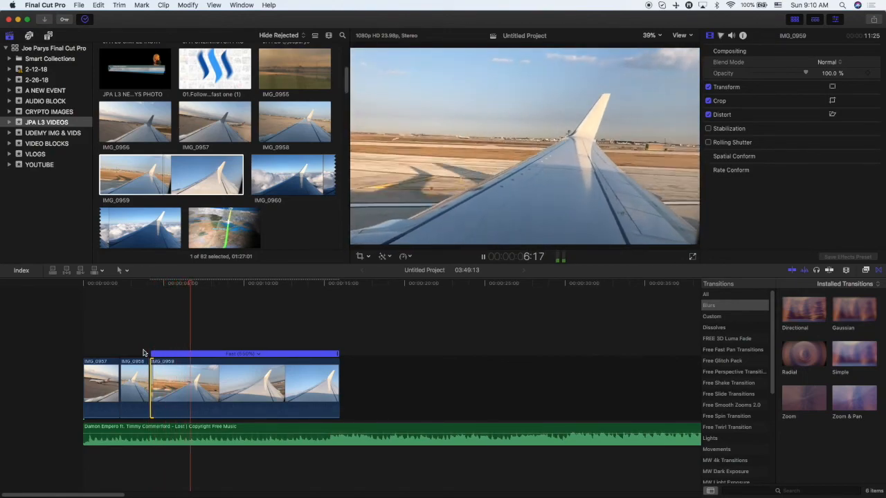
key("space")
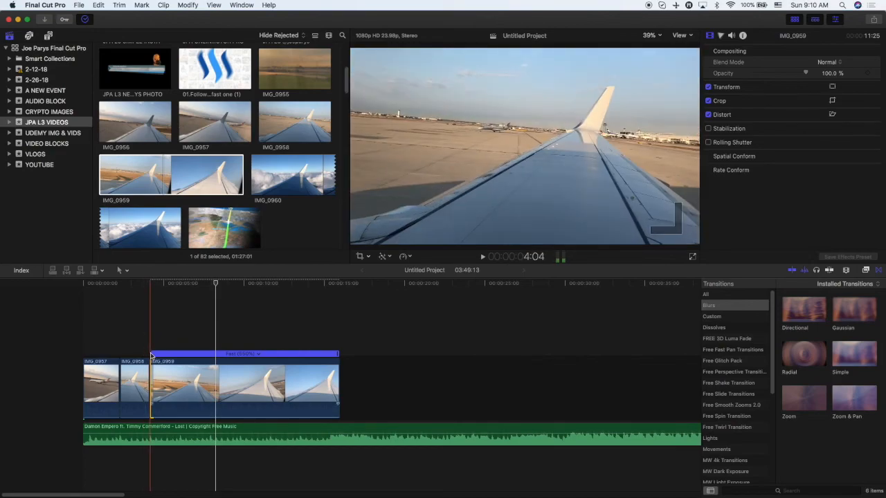
Trim more off the start of IMG_0959 and play the sequence back.
left_click_drag(151, 361, 168, 361)
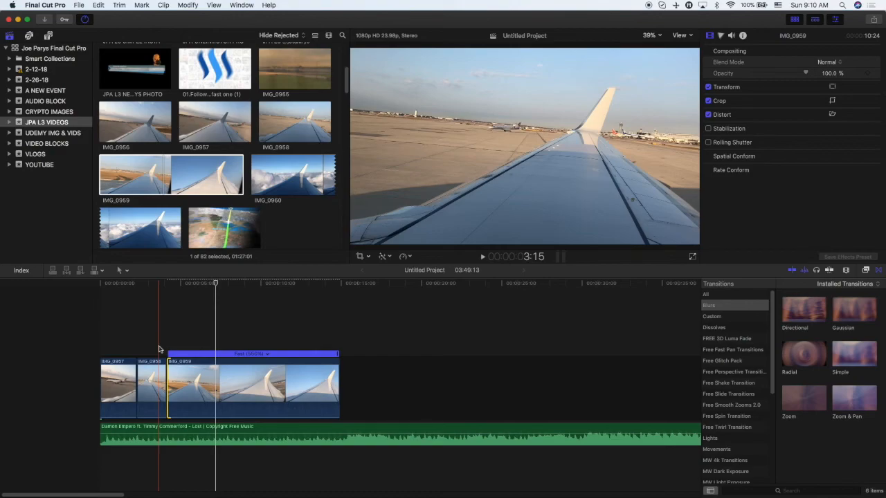
key("space")
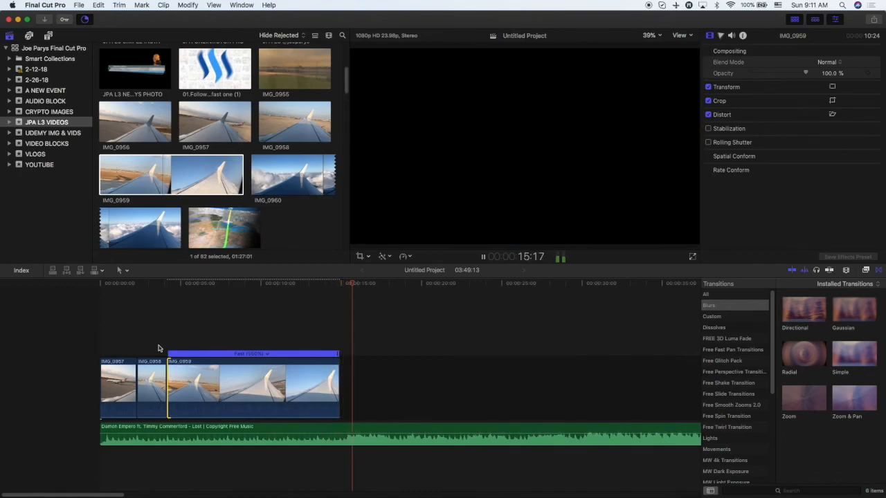
left_click(246, 336)
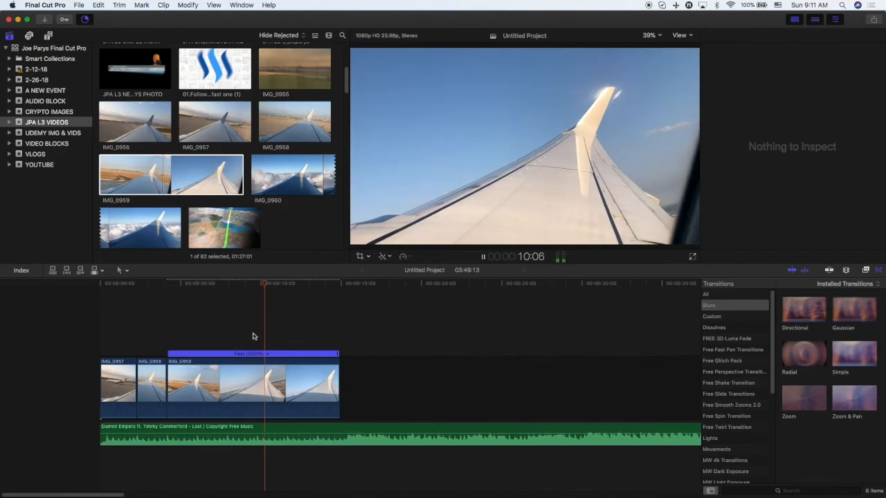
key("space")
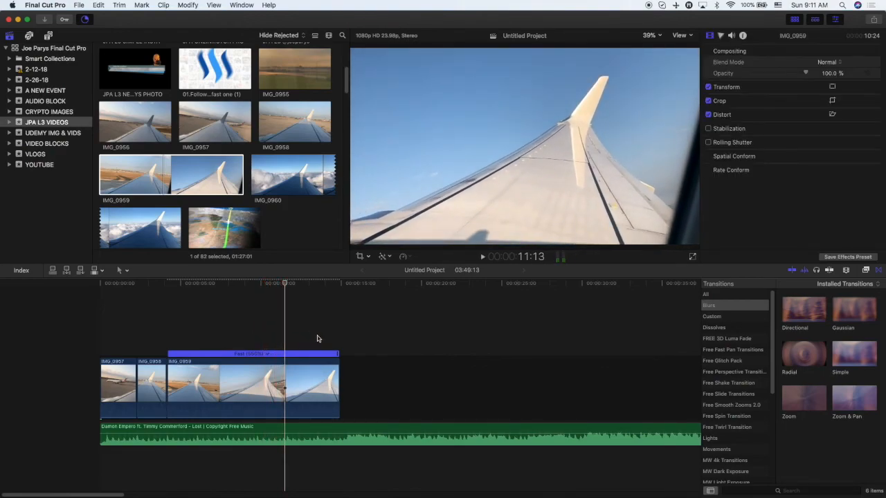
key("XF86AudioRaiseVolume")
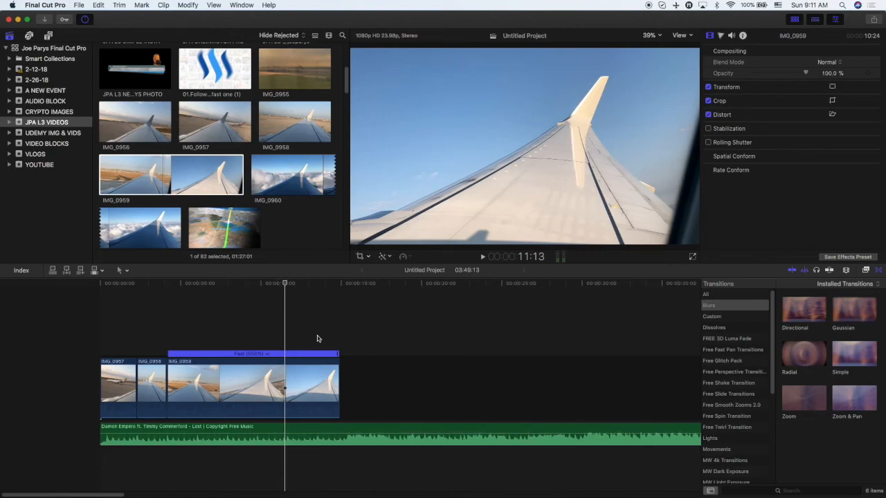
key("space")
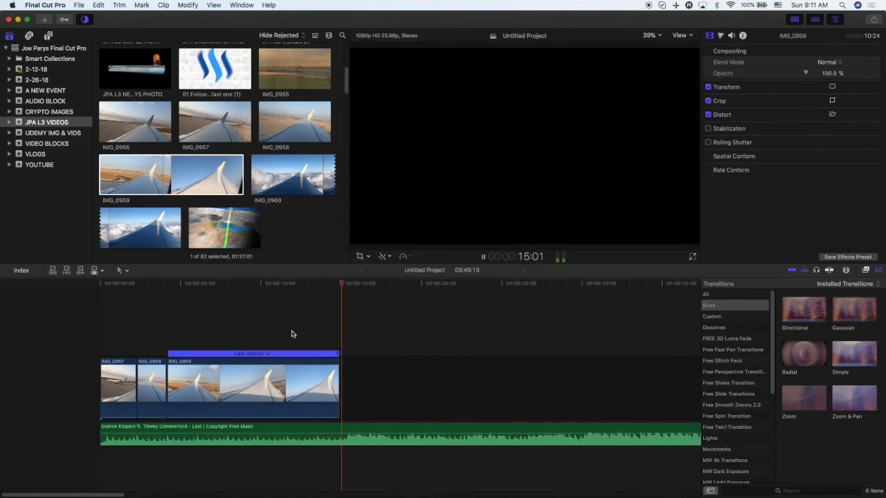
key("space")
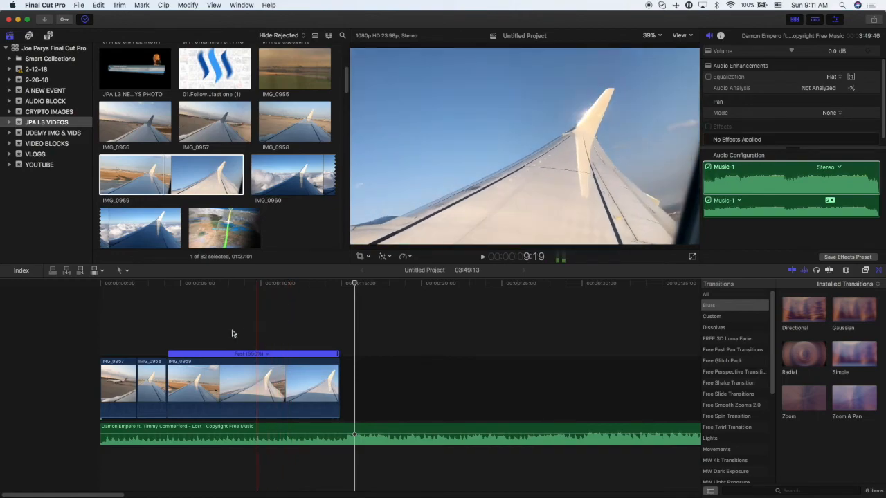
Browse the clips in the library and replay the timeline from the start.
left_click(291, 182)
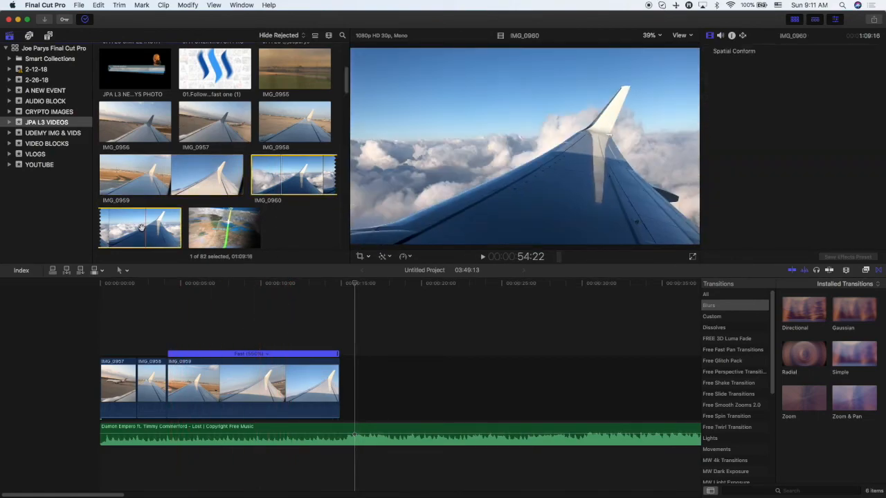
scroll(142, 227, "down", 5)
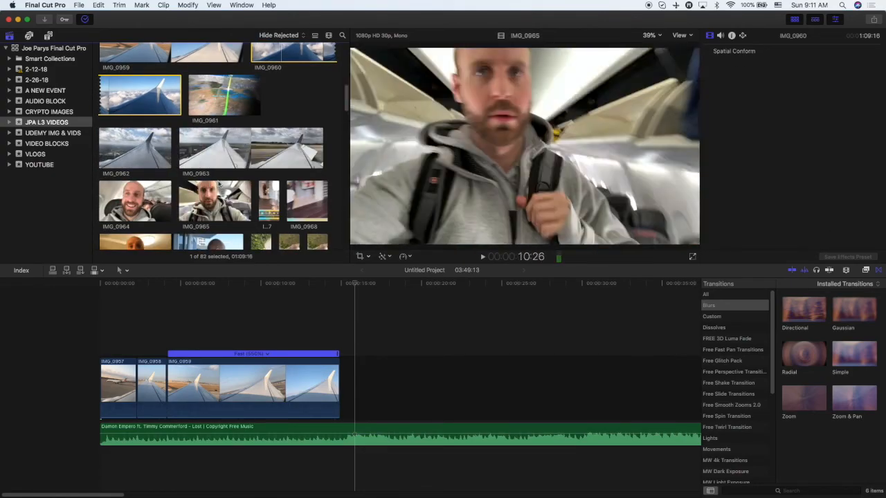
scroll(201, 235, "up", 5)
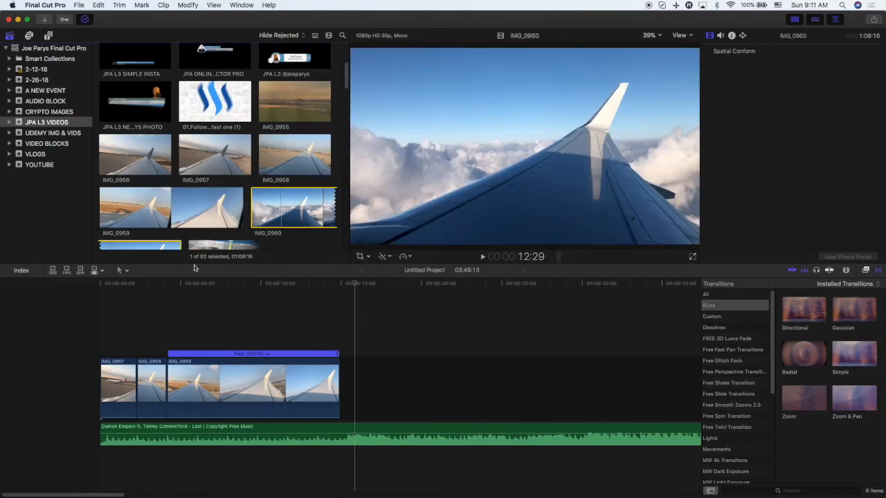
left_click(166, 310)
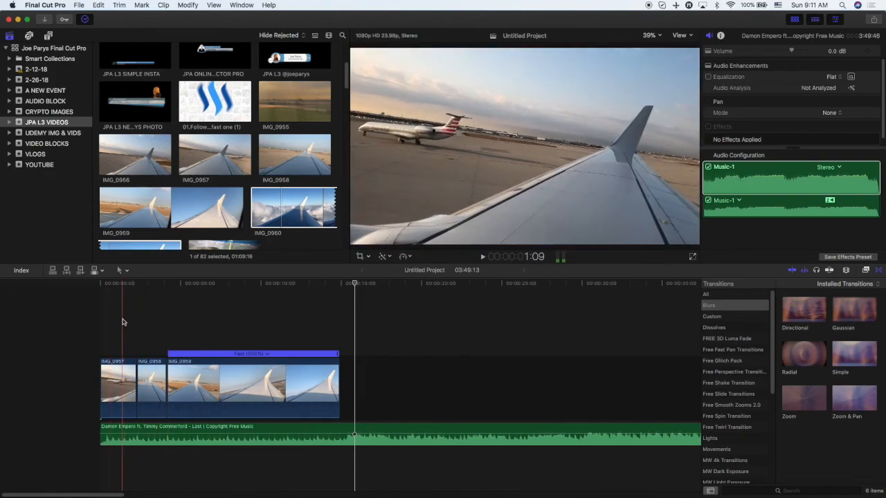
key("space")
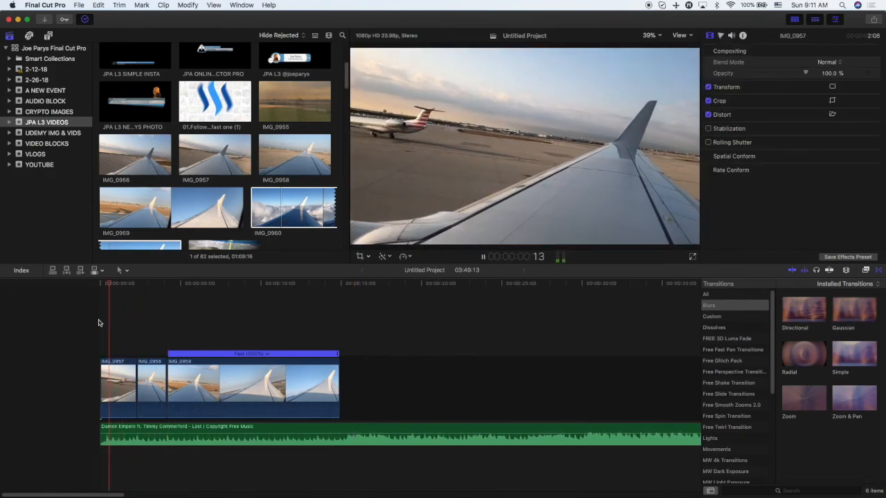
key("space")
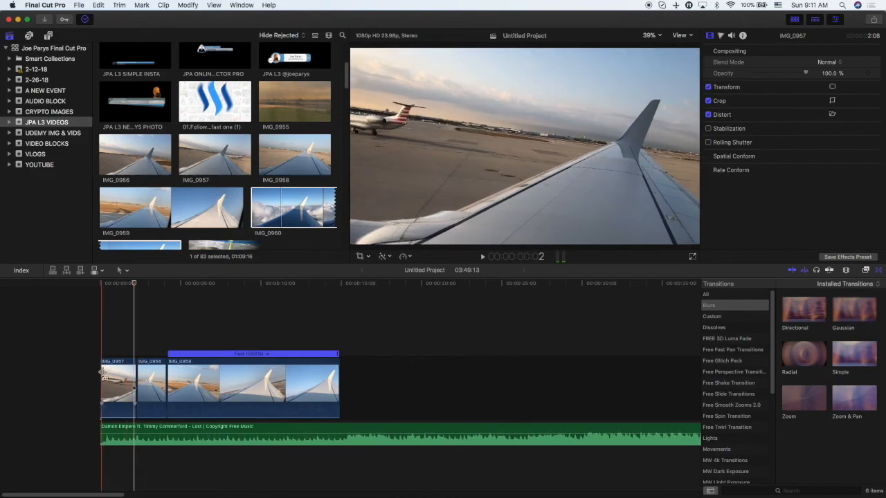
key("space")
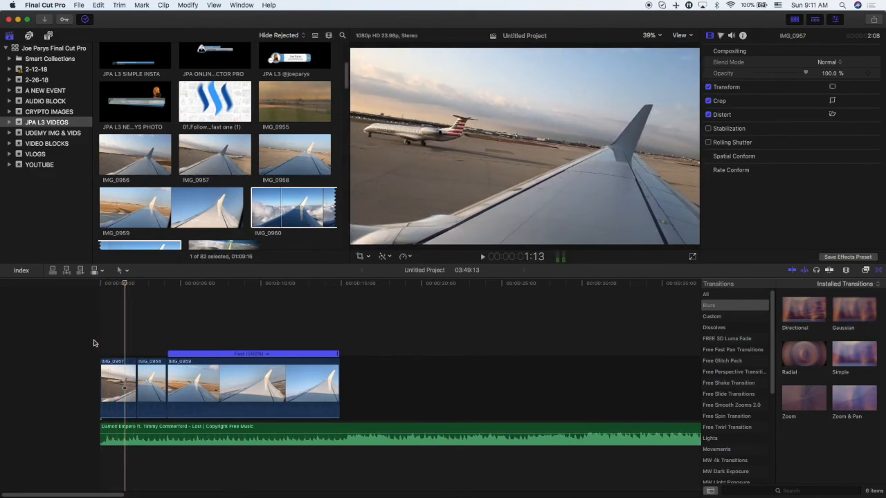
key("space")
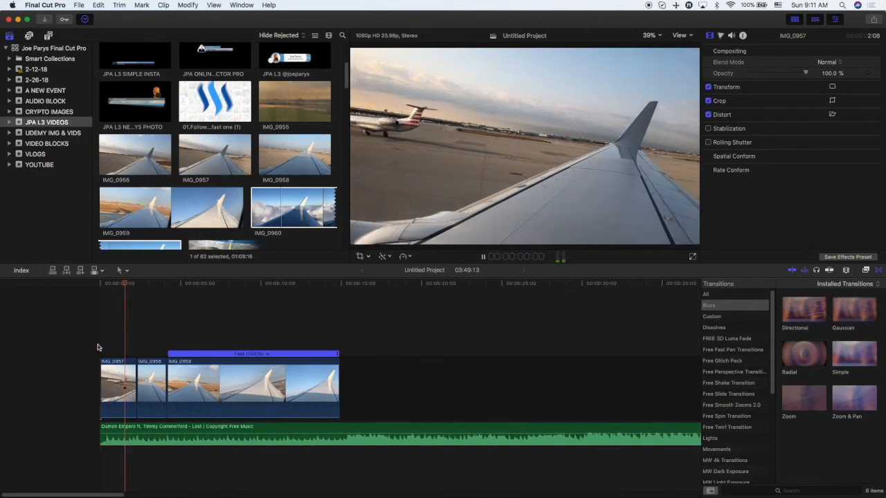
Trim the end of the IMG_0957 clip slightly and play it back.
left_click_drag(103, 427, 139, 432)
key("space")
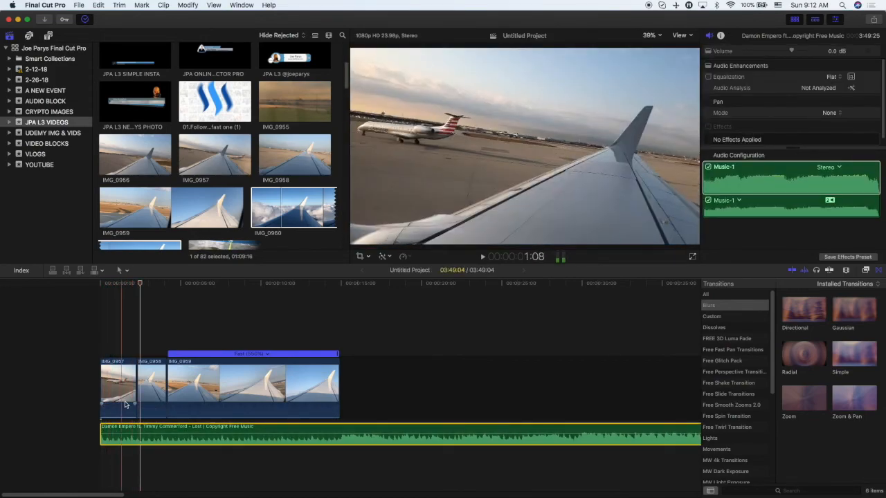
left_click_drag(137, 391, 133, 391)
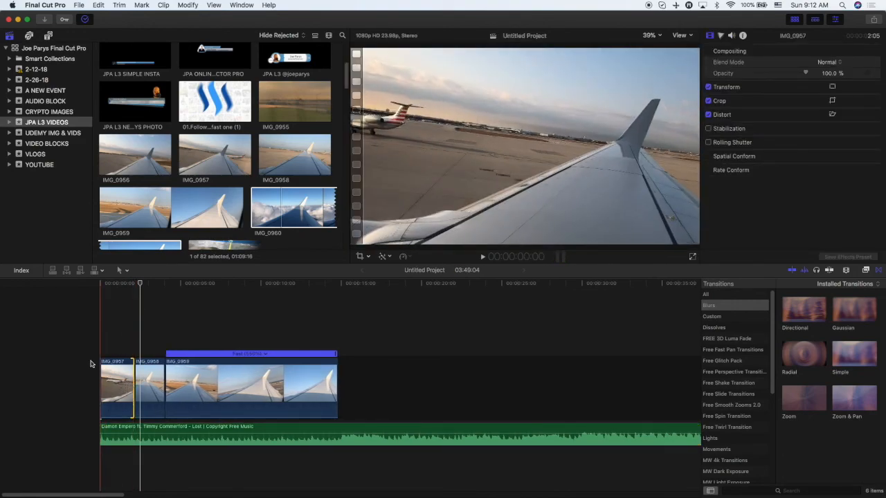
key("space")
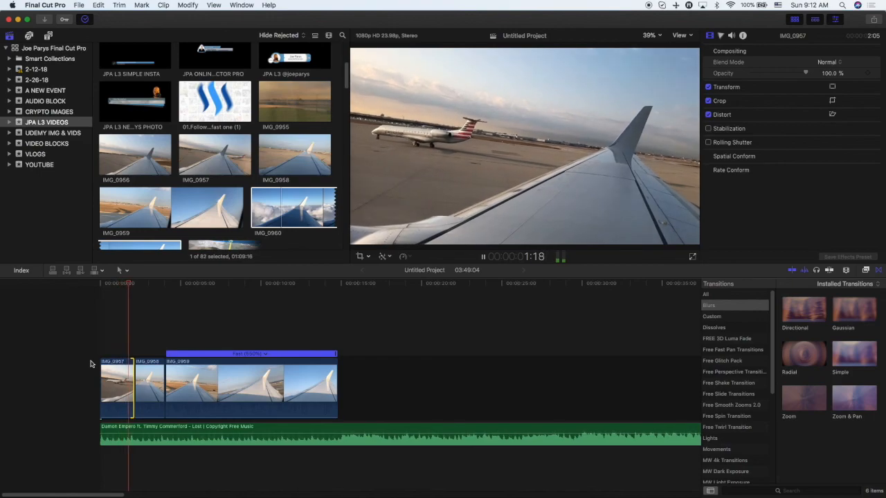
Shorten IMG_0957 further by trimming its end, then play the result.
key("super+equal")
key("super+equal")
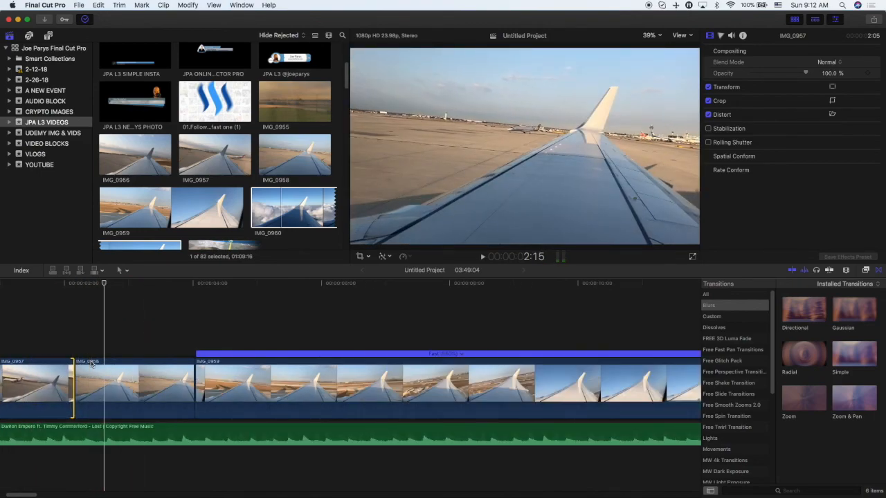
left_click_drag(71, 381, 59, 386)
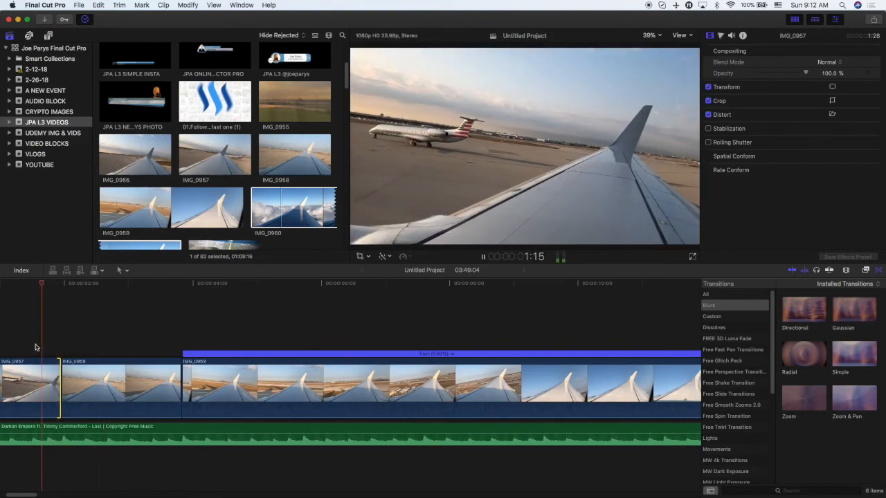
key("space")
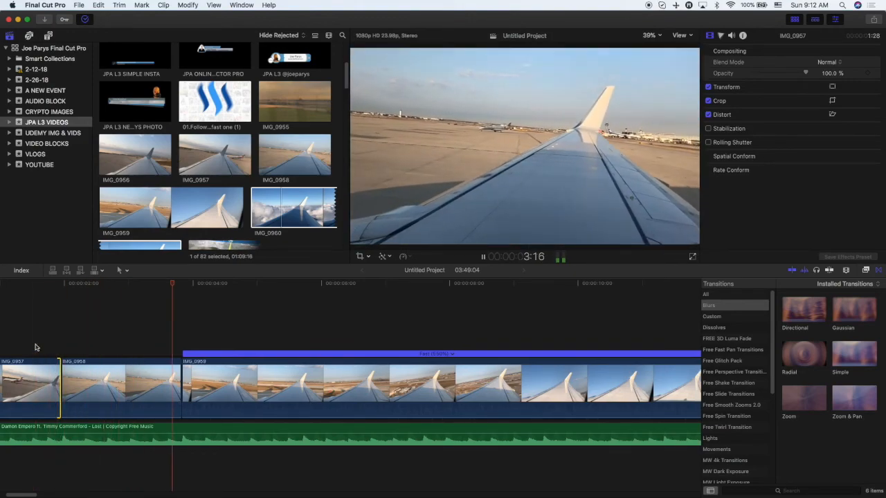
key("space")
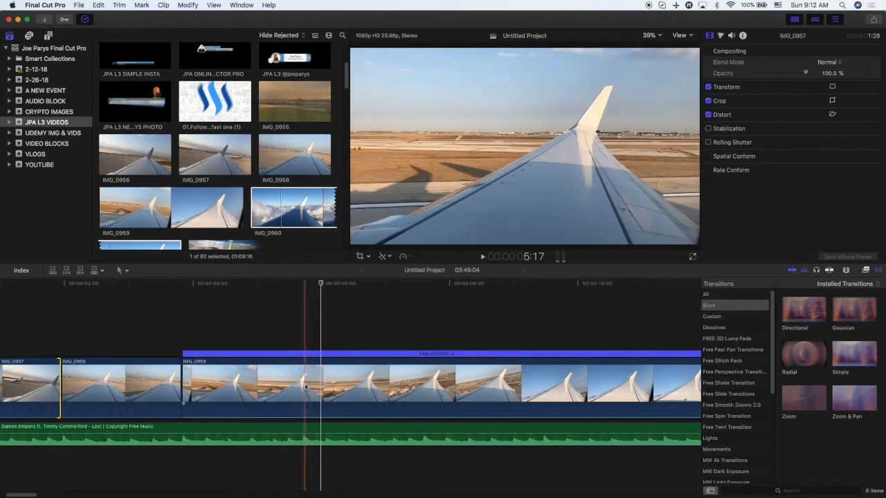
Change the IMG_0959 clip's speed to Fast 8x (800%).
key("b")
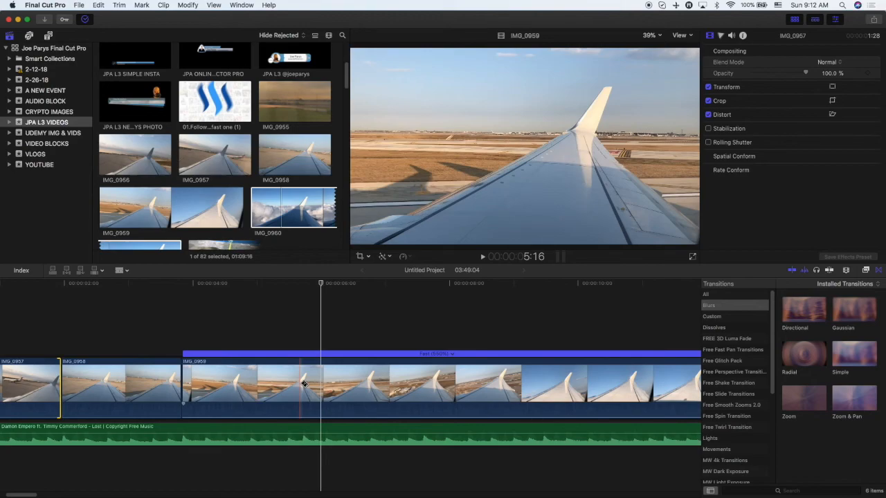
key("space")
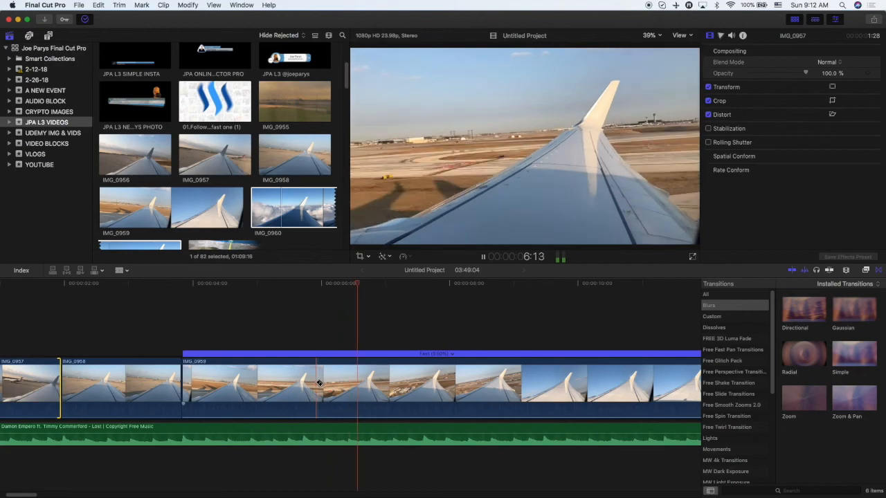
key("space")
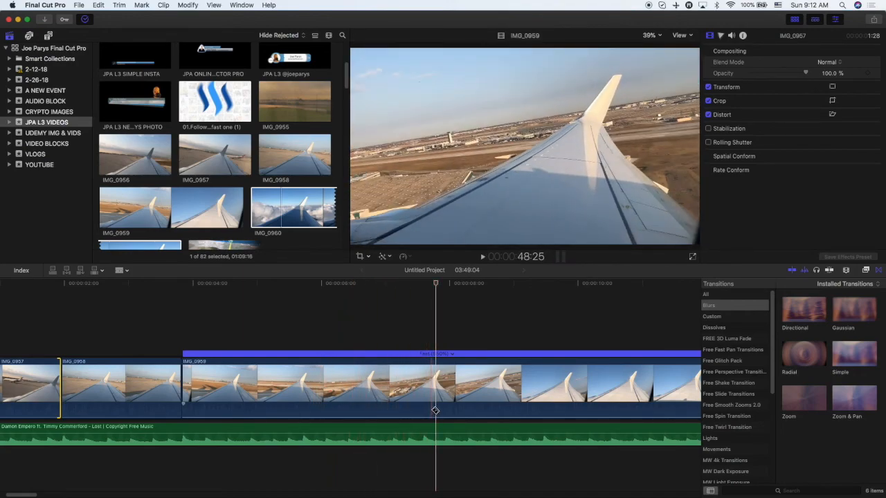
left_click(435, 407)
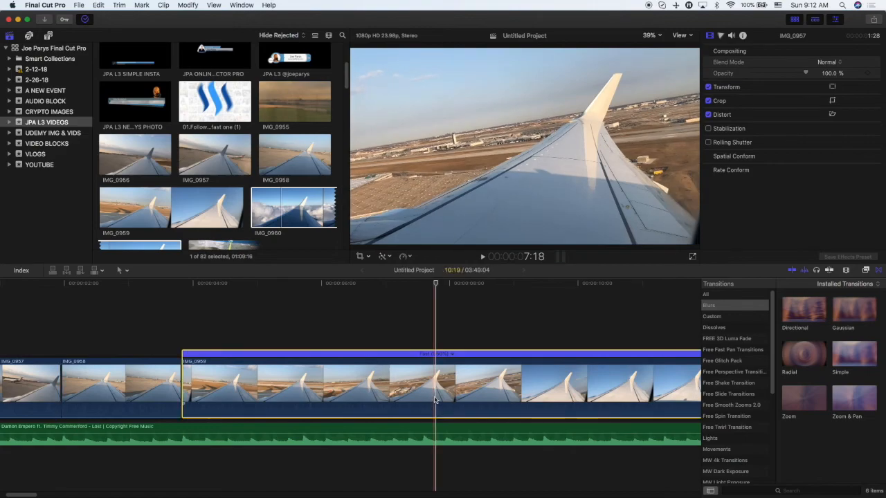
left_click(453, 355)
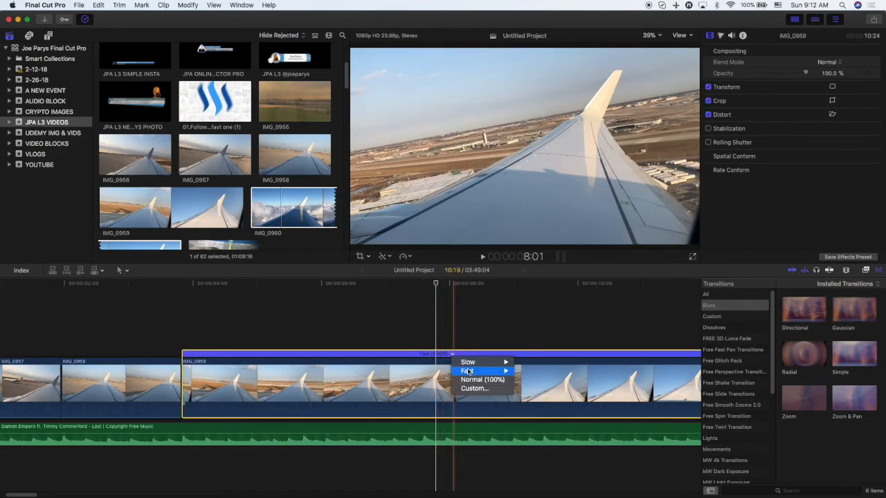
mouse_move(469, 370)
left_click(528, 389)
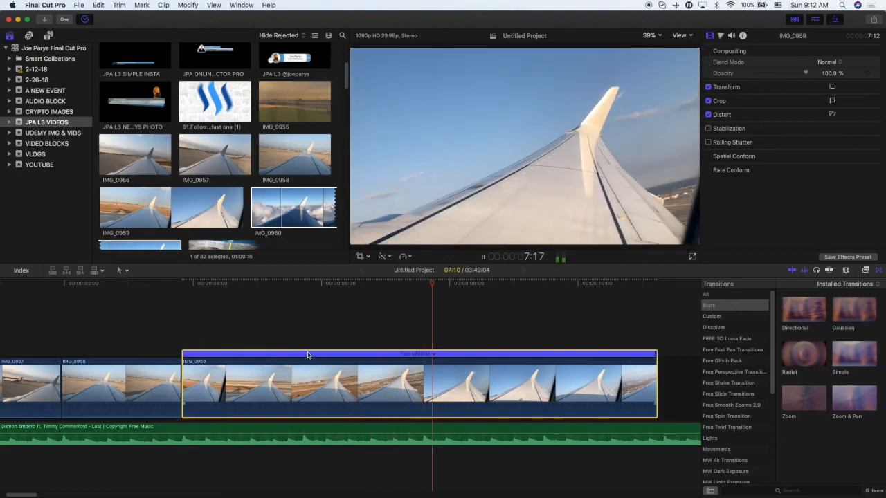
Trim the start of the sped-up IMG_0959 clip and play the sequence back.
key("space")
left_click_drag(184, 366, 335, 366)
key("space")
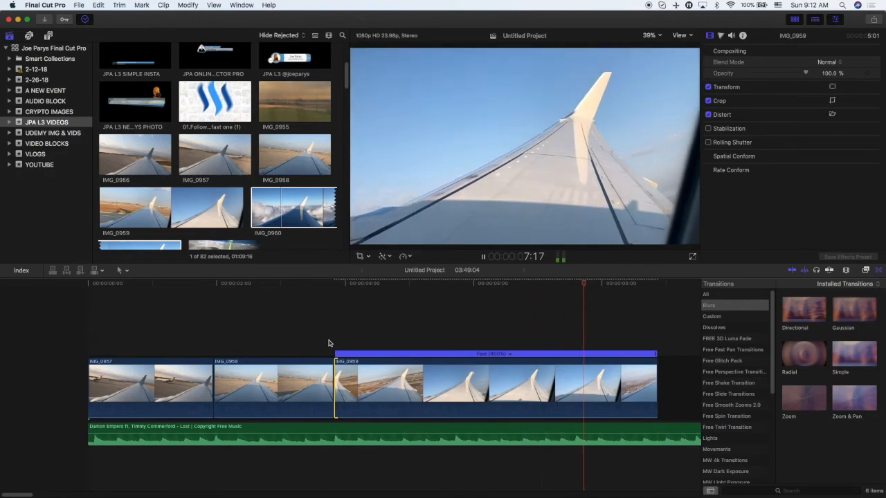
left_click_drag(335, 355, 208, 353)
key("space")
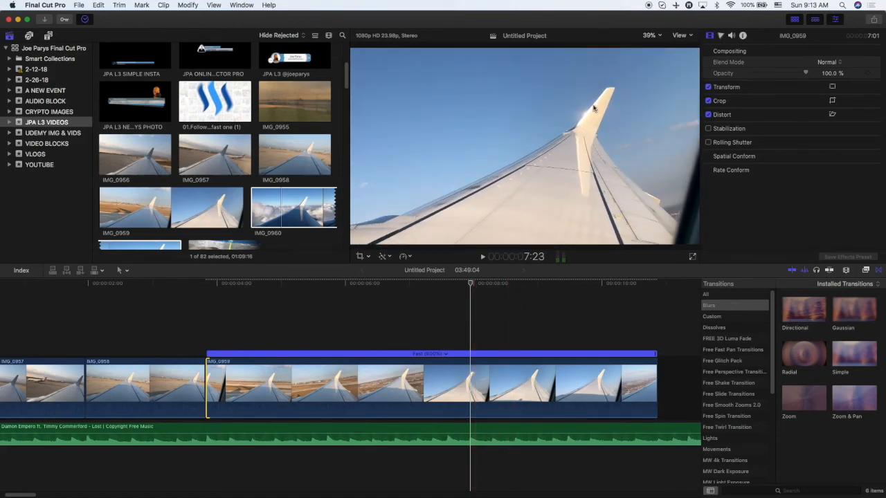
Fine-tune the start point of IMG_0959 by trimming a little more off, playing it back between adjustments.
left_click(171, 335)
key("space")
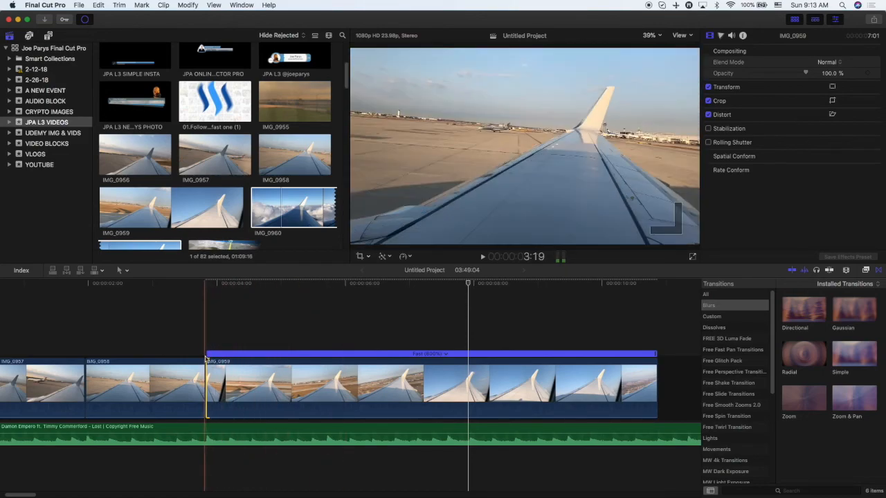
left_click_drag(208, 368, 211, 366)
key("space")
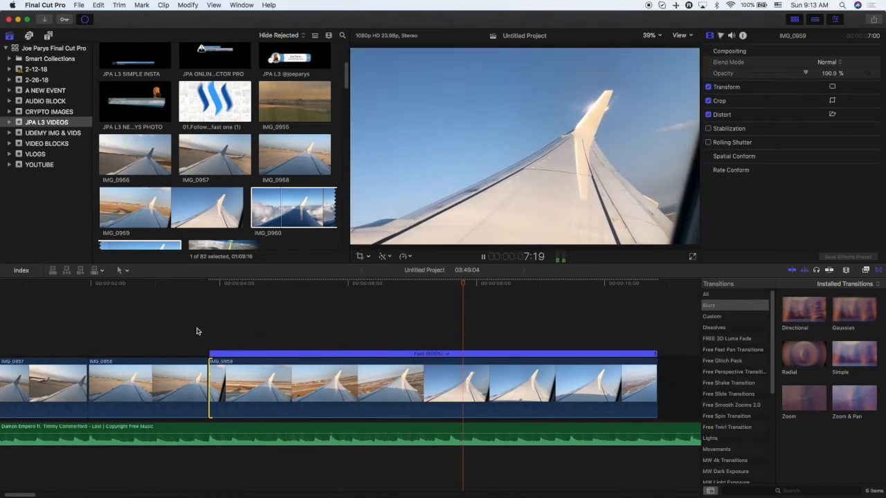
key("space")
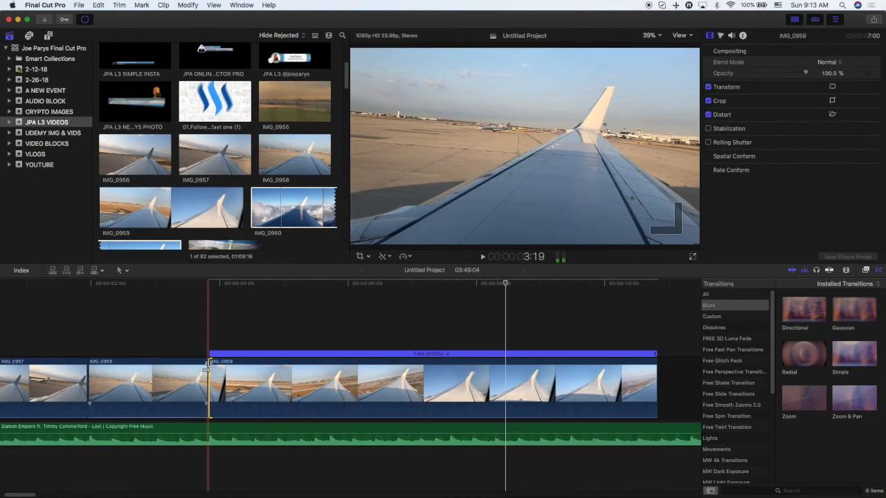
left_click_drag(211, 366, 231, 367)
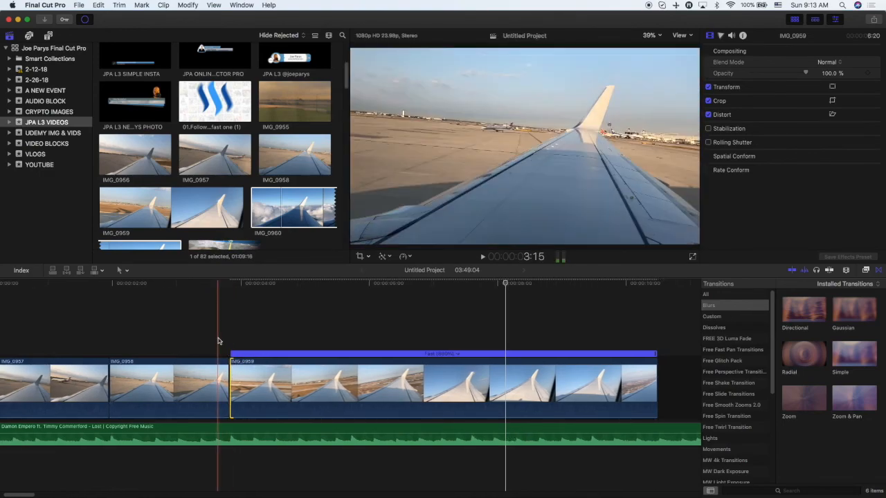
key("space")
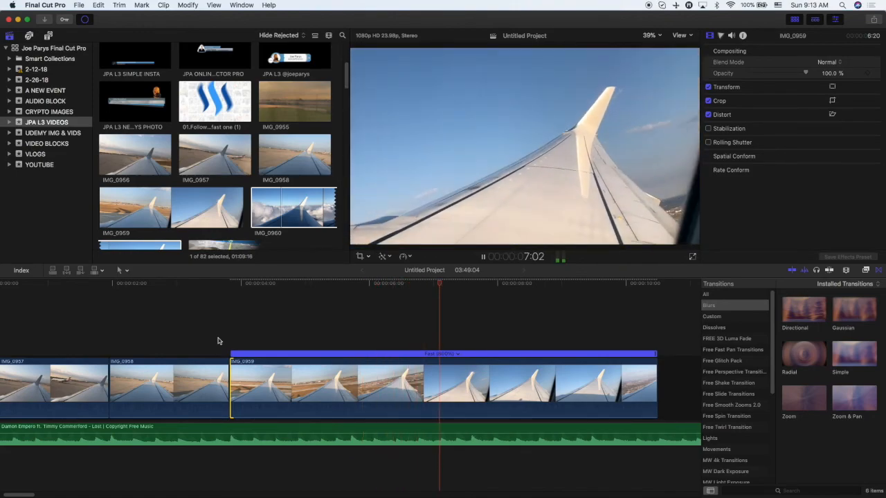
key("space")
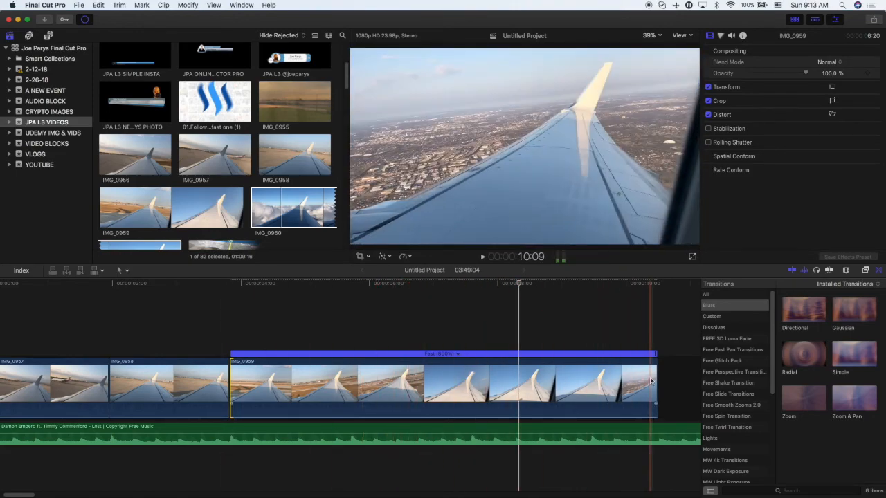
Trim a large part off the end of IMG_0959 and play the shortened sequence from the start.
left_click_drag(652, 370, 519, 370)
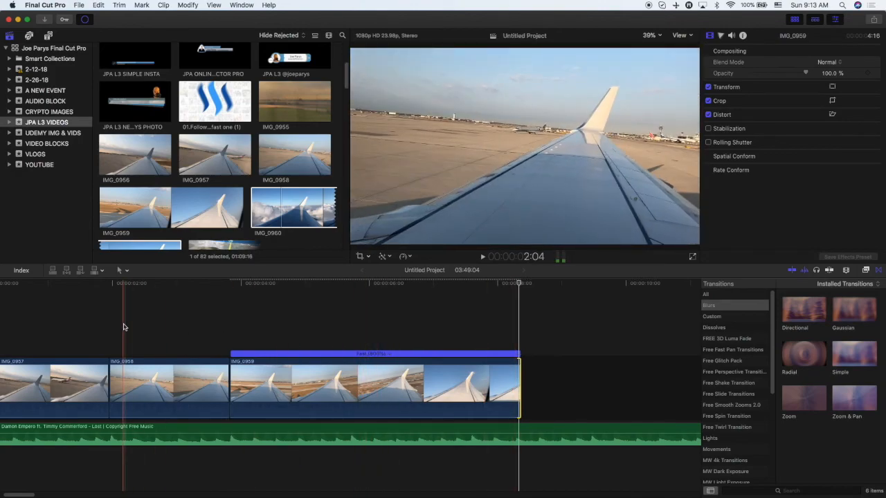
key("super+minus")
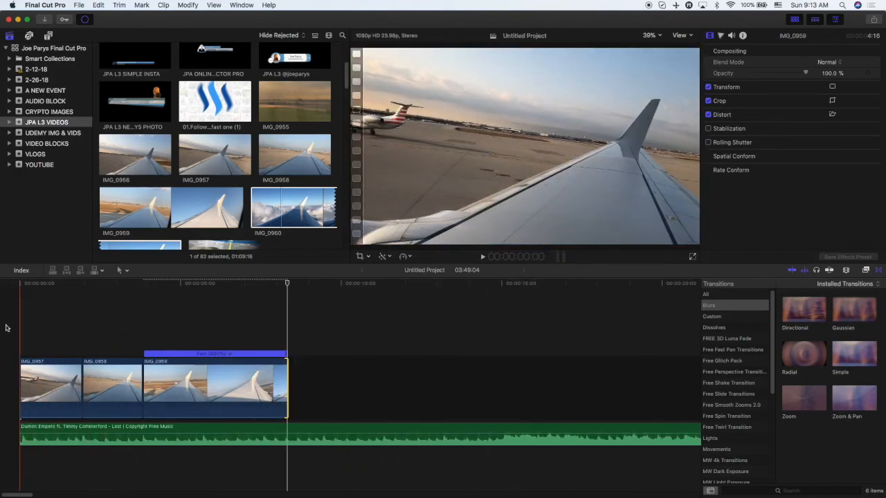
key("space")
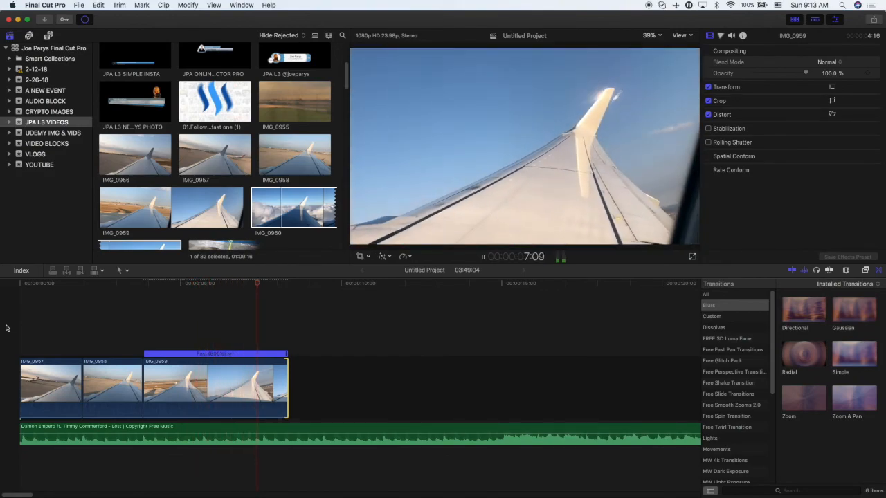
left_click(198, 332)
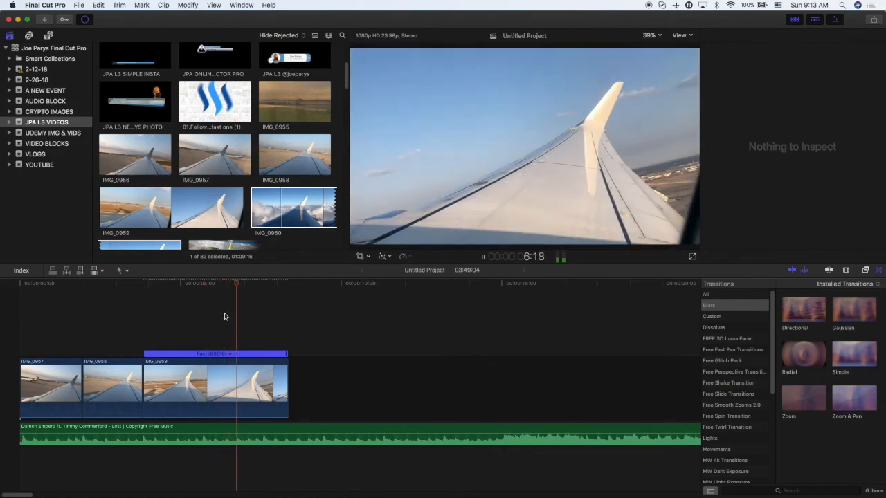
key("space")
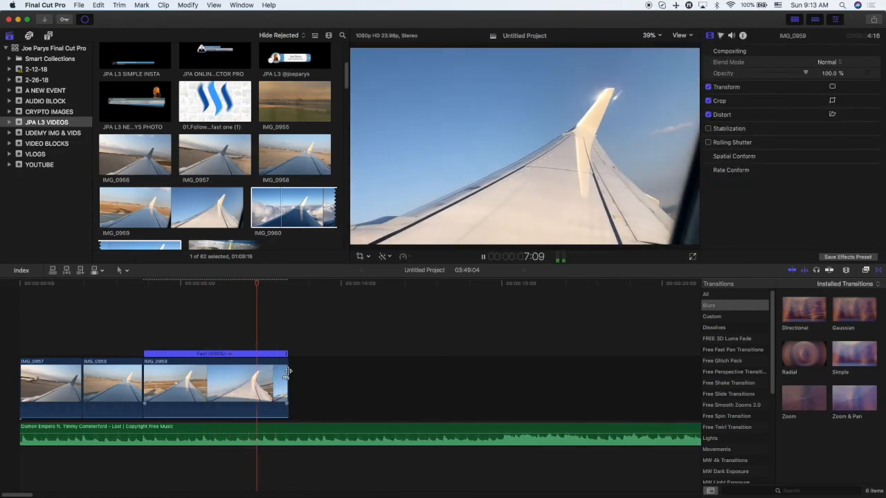
Shorten the end of IMG_0959 further and play the result back.
left_click_drag(289, 374, 263, 375)
key("space")
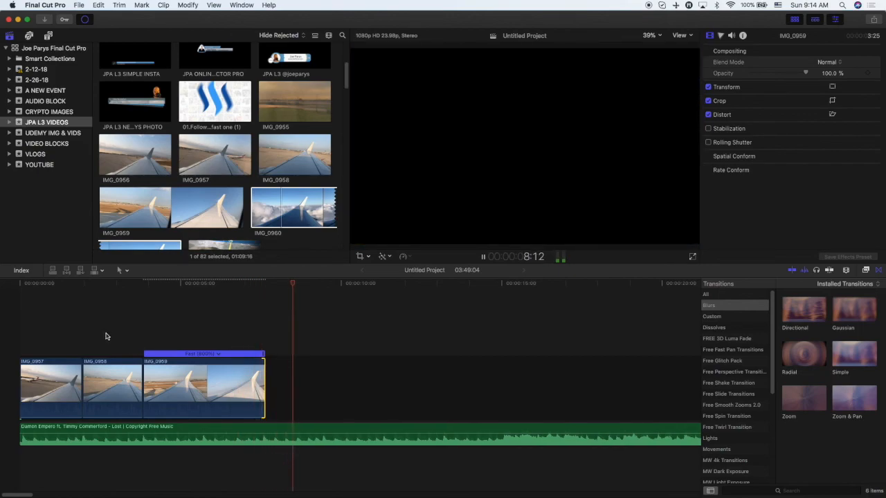
left_click(231, 335)
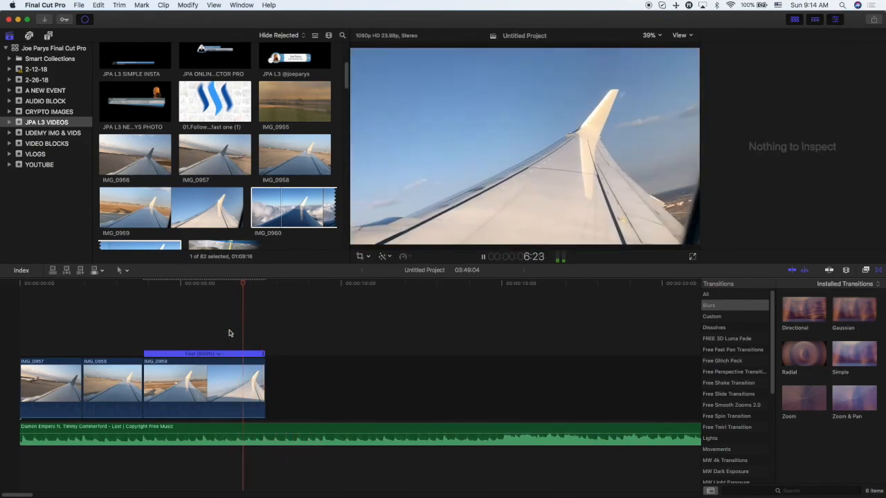
key("space")
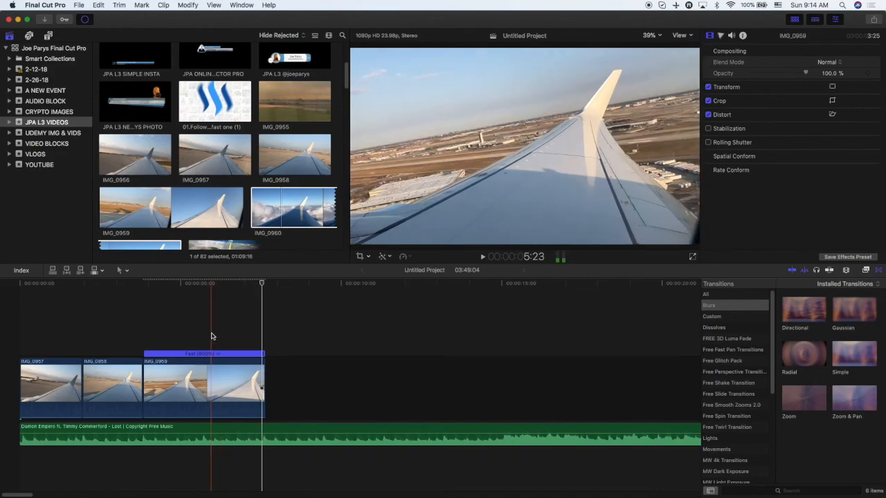
key("space")
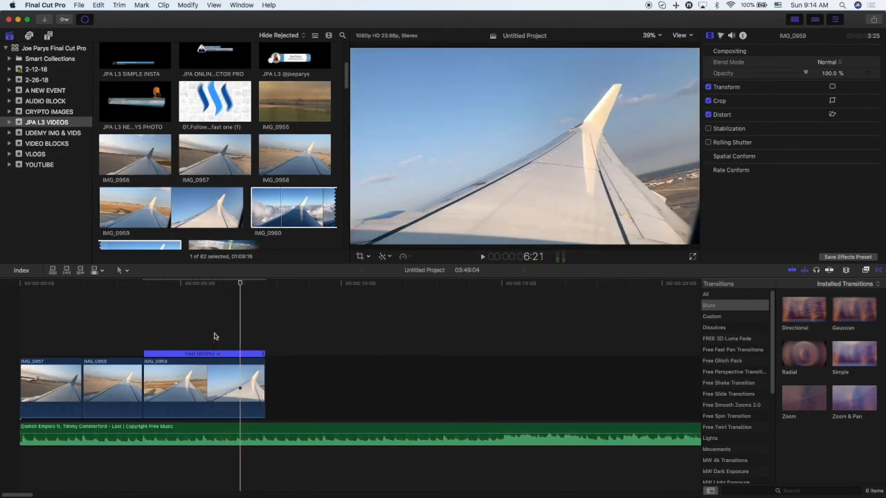
Trim the start of IMG_0959 slightly and extend its end a little, then play it back.
left_click_drag(144, 364, 151, 361)
key("space")
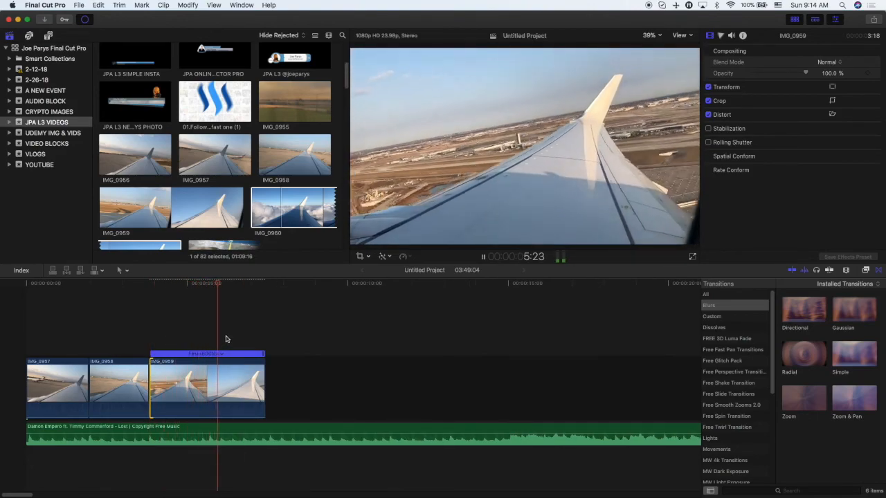
key("space")
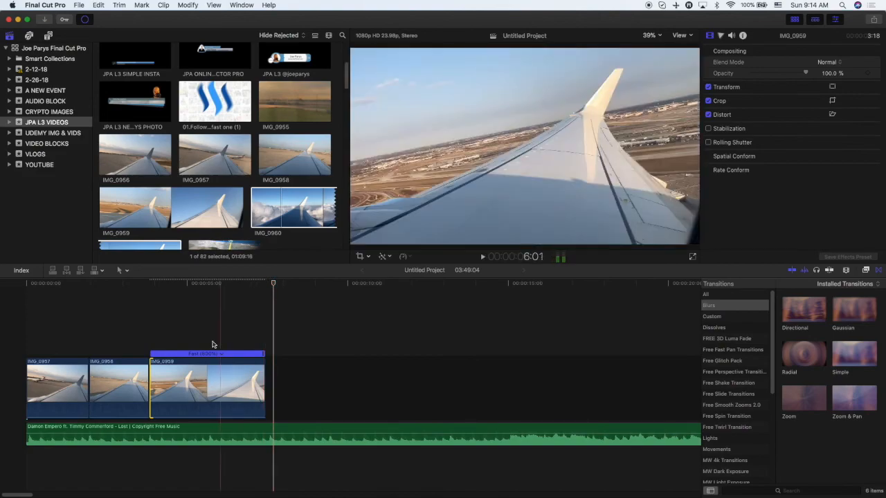
left_click(151, 363)
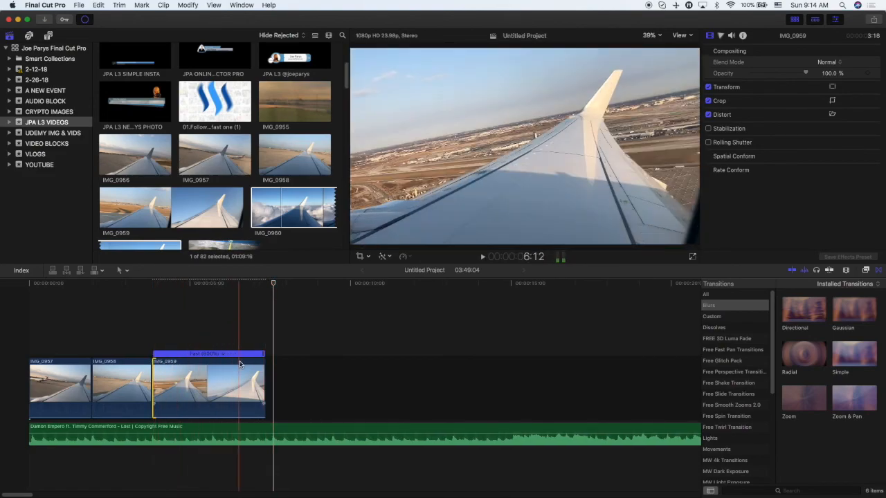
left_click_drag(264, 364, 269, 364)
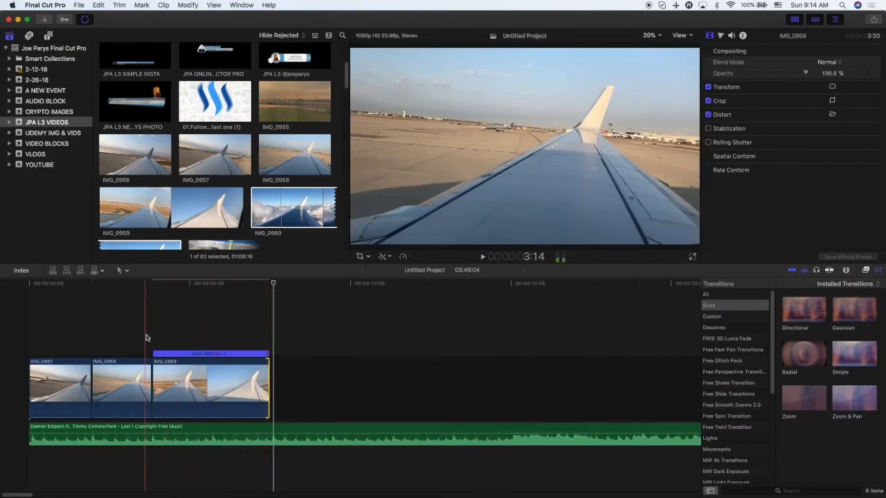
key("space")
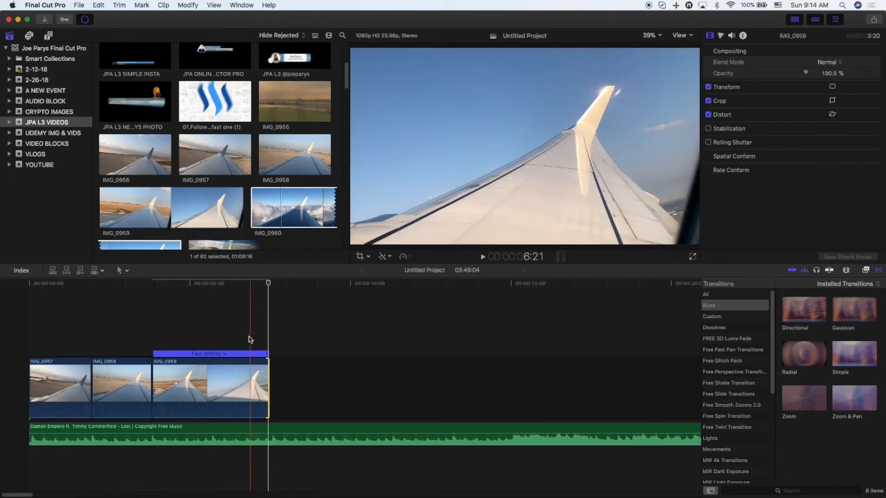
key("space")
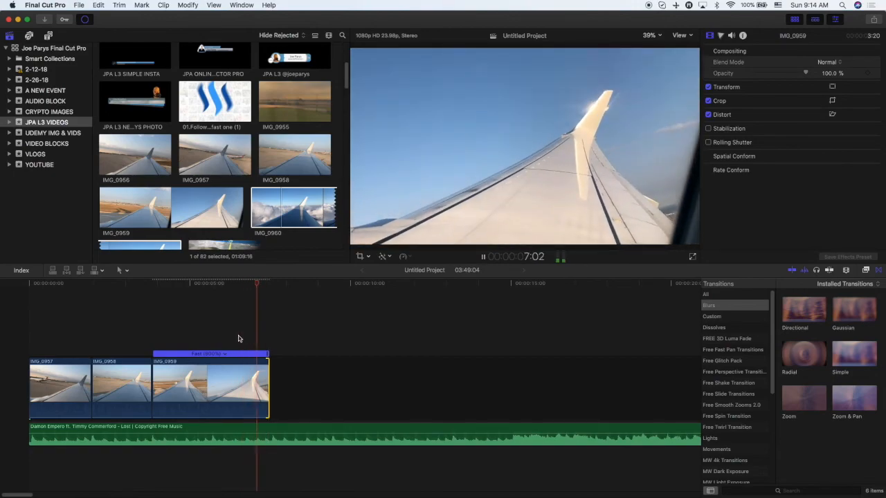
key("space")
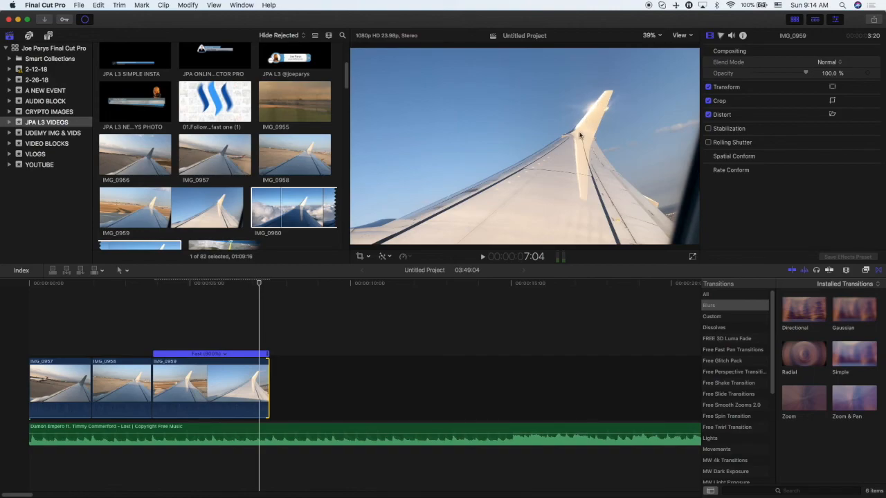
Nudge IMG_0959's start later and its end slightly longer, then replay the sequence.
left_click_drag(155, 367, 156, 363)
key("space")
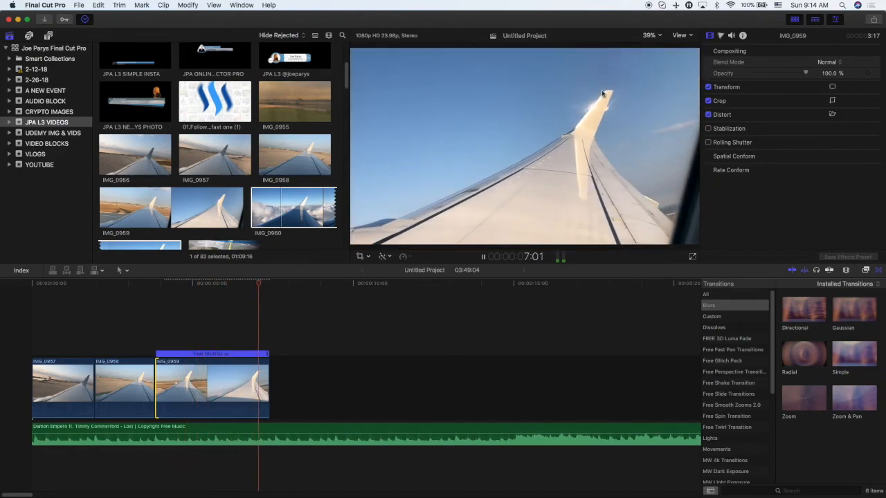
left_click_drag(268, 363, 271, 362)
key("space")
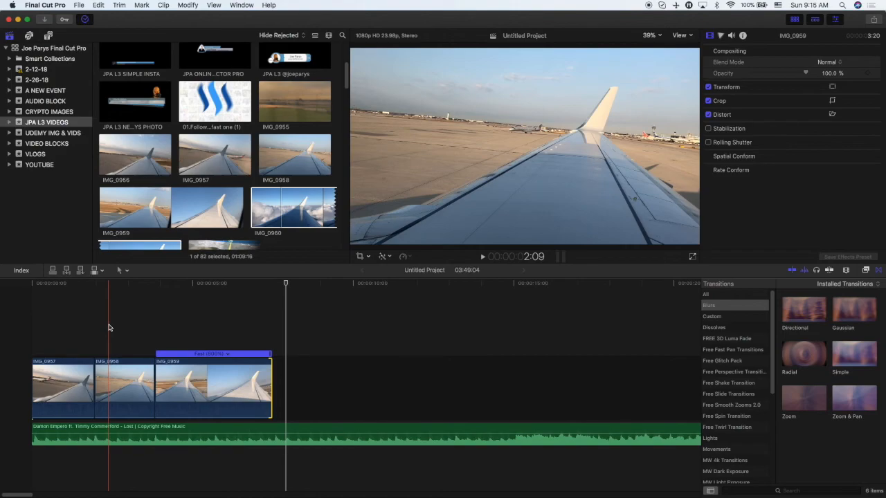
Append the IMG_0960 clip from the library to the end of the timeline.
scroll(213, 185, "down", 4)
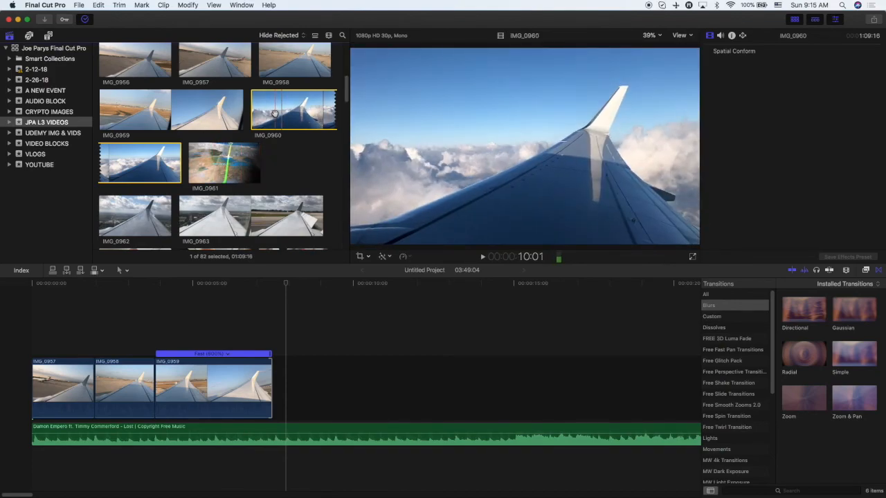
key("e")
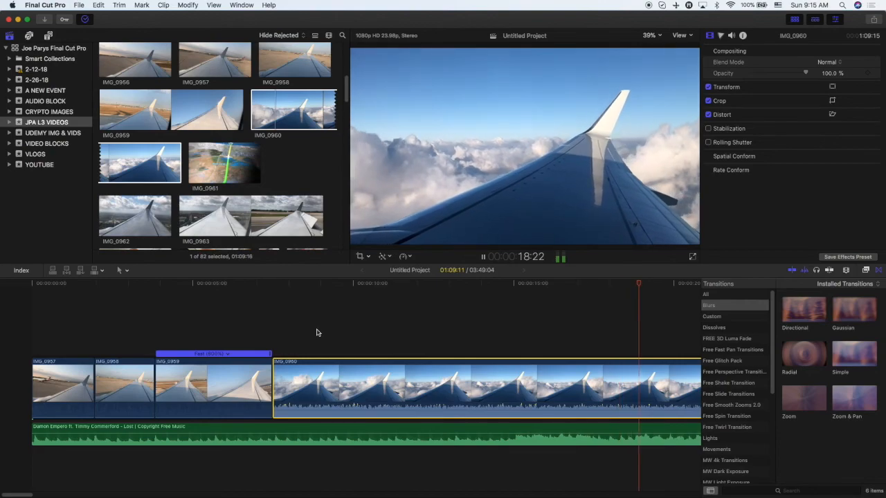
key("super+minus")
key("super+minus")
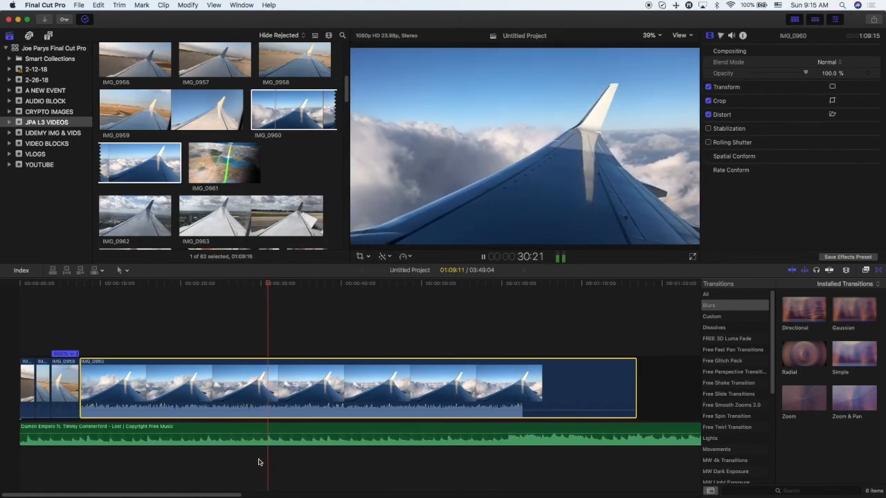
Play the sequence, then split the background music at about 30 seconds and delete the part after the cut.
key("space")
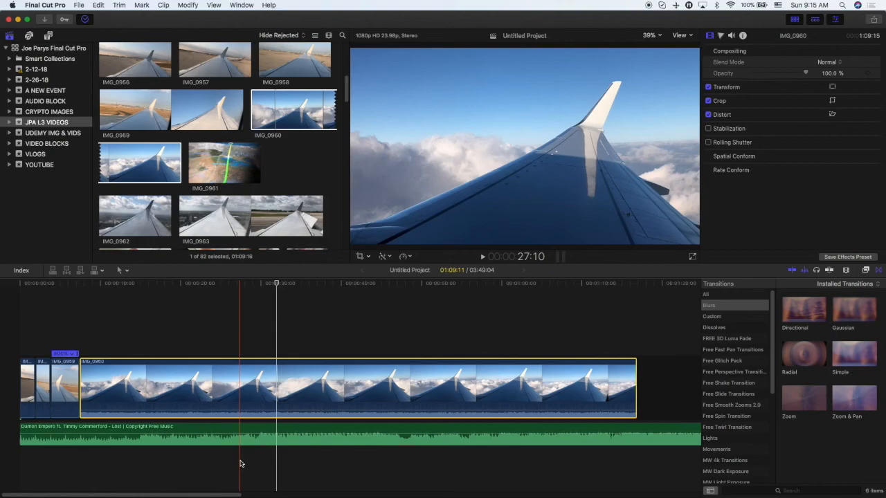
key("space")
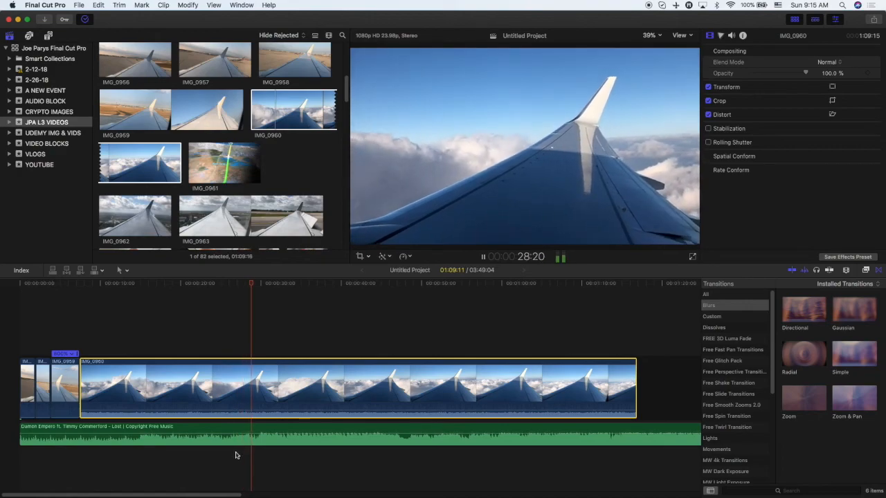
key("space")
key("b")
left_click(261, 432)
key("a")
left_click(298, 433)
key("Delete")
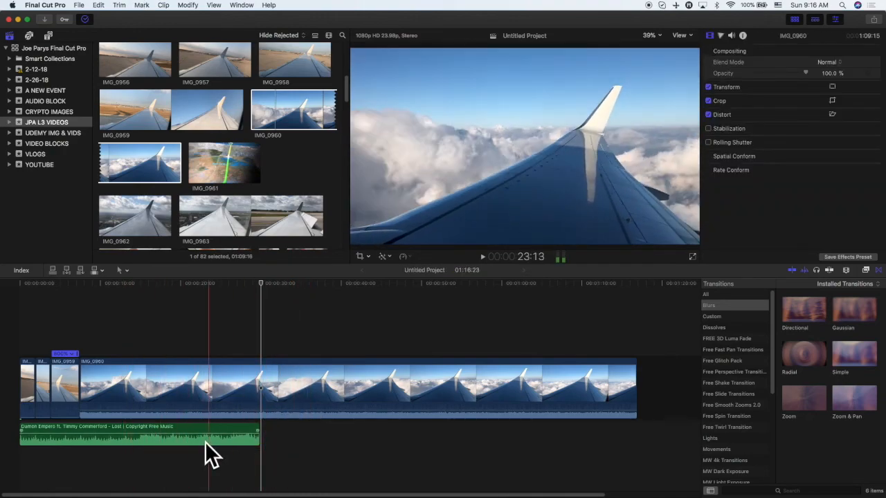
Shorten IMG_0960 from its end to about 5 seconds.
left_click_drag(634, 374, 121, 387)
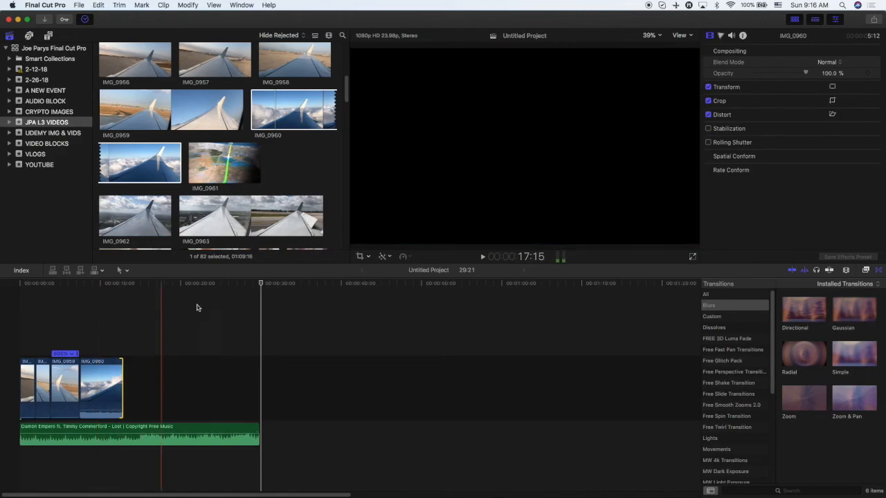
Browse the library events and the JPA L3 VIDEOS clips for further footage.
scroll(247, 185, "down", 5)
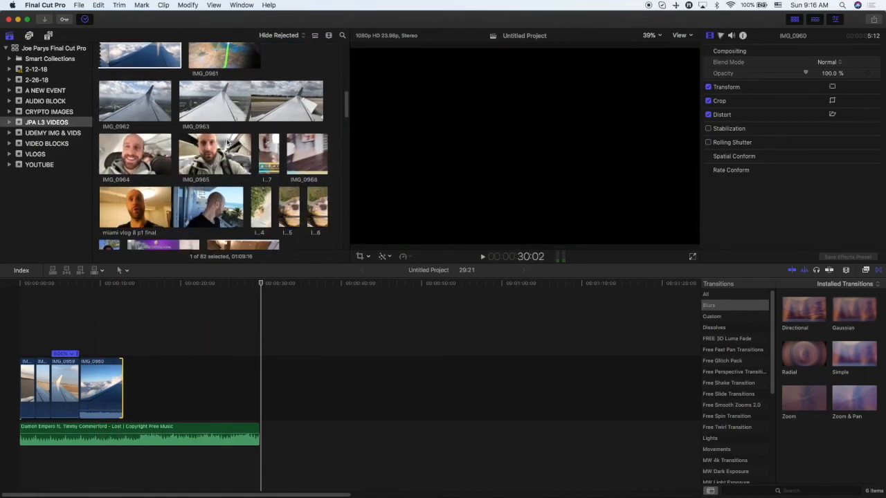
scroll(223, 142, "down", 1)
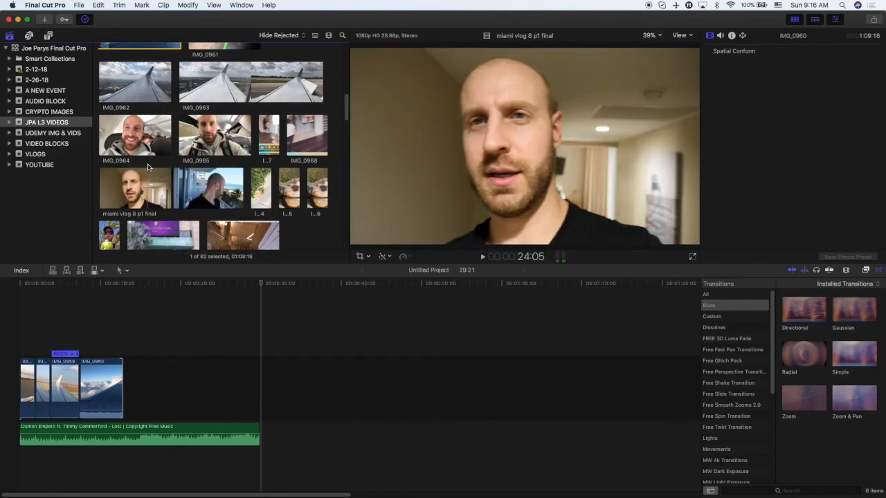
left_click(37, 80)
scroll(197, 135, "down", 5)
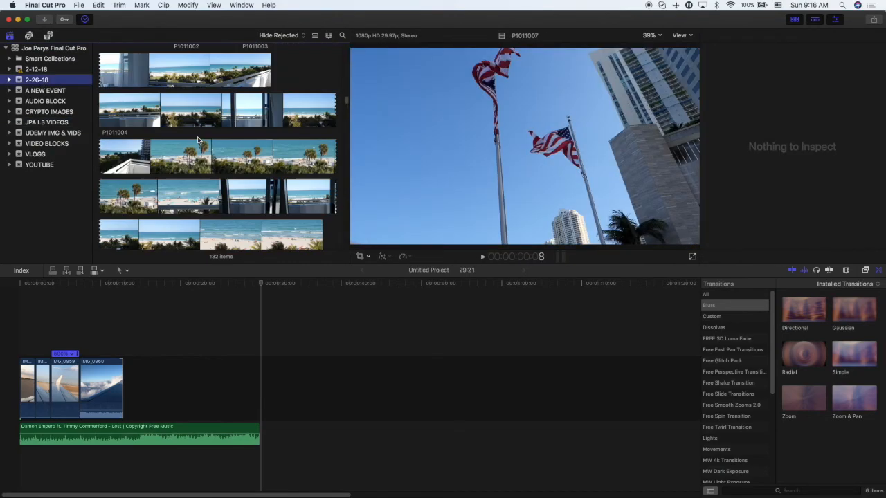
scroll(197, 135, "down", 10)
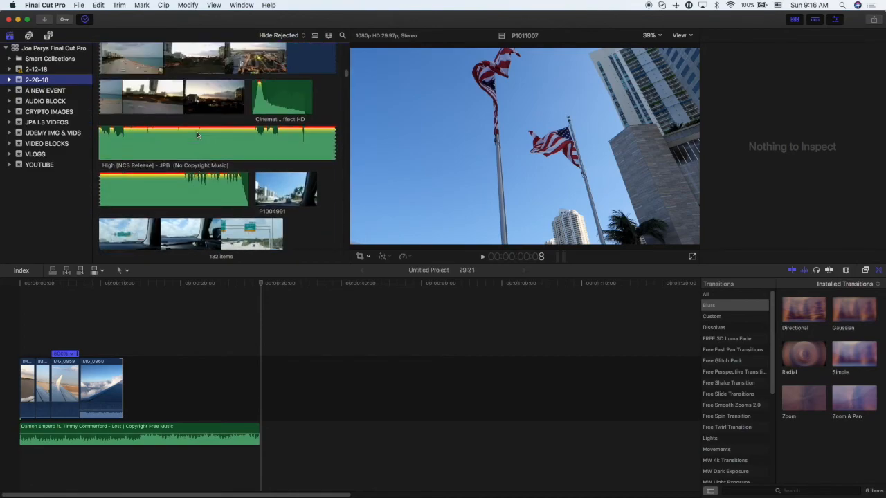
scroll(196, 135, "down", 10)
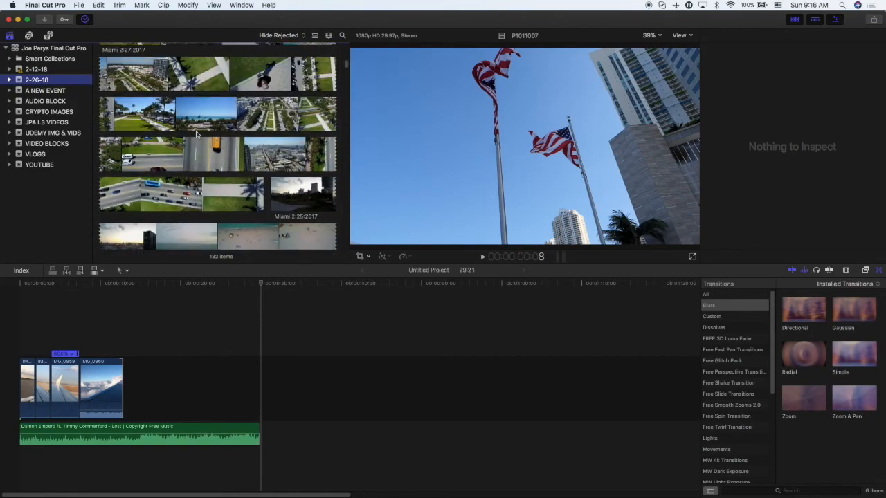
left_click_drag(346, 98, 333, 247)
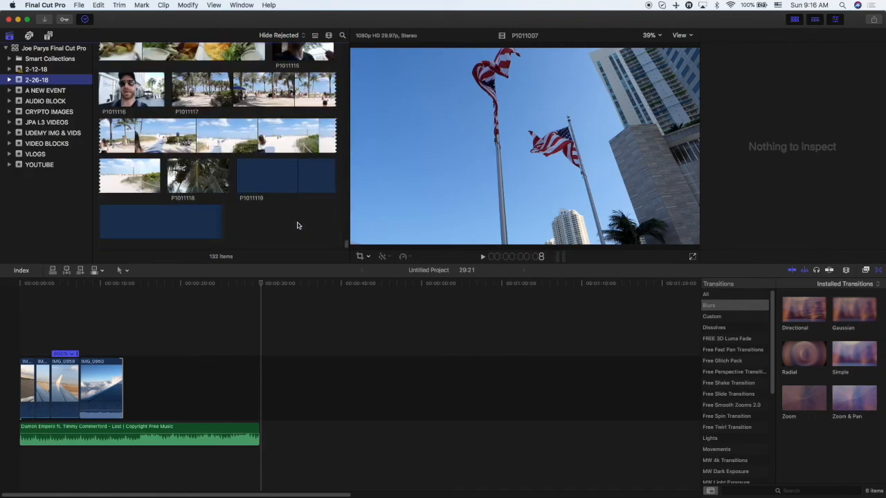
scroll(274, 214, "up", 5)
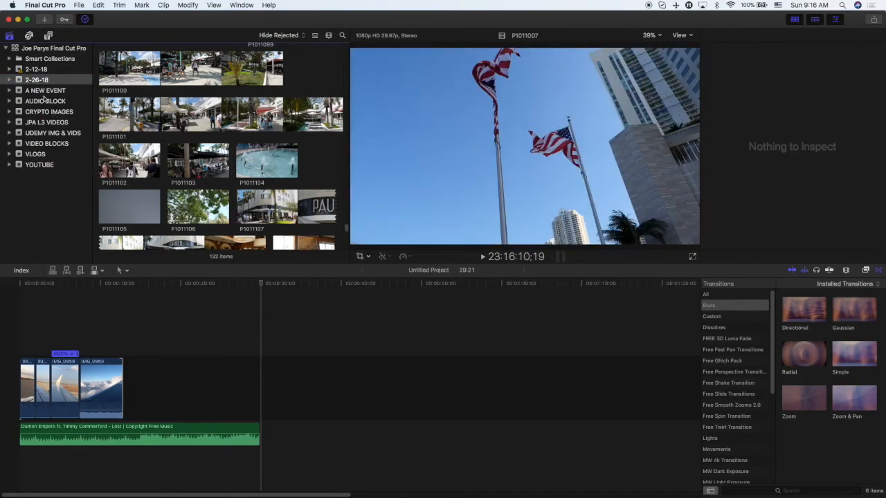
scroll(230, 111, "up", 5)
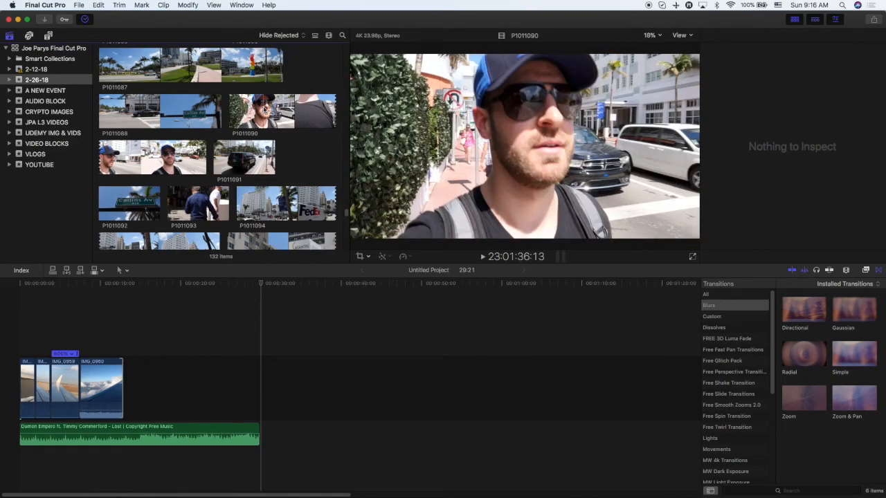
left_click(102, 388)
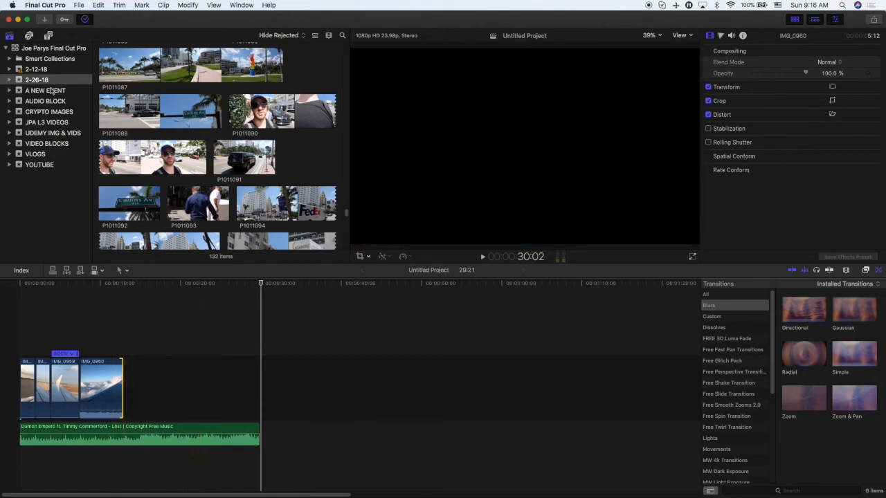
left_click(51, 123)
scroll(187, 120, "up", 10)
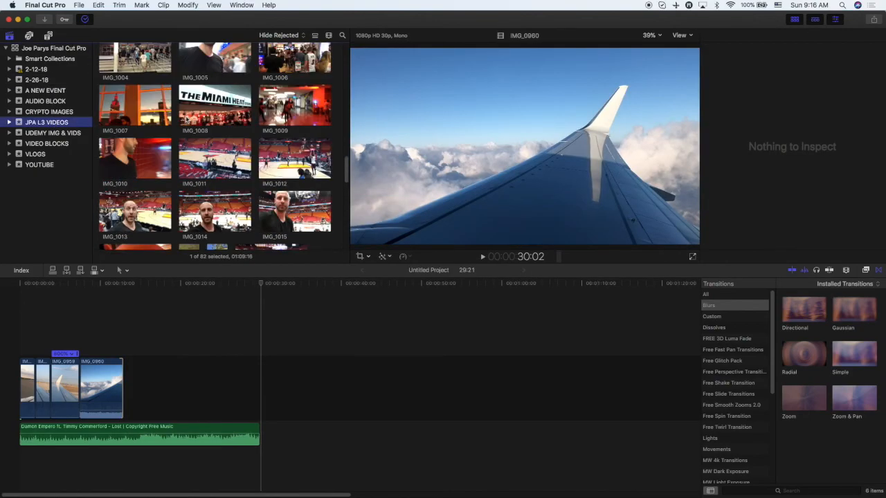
scroll(187, 120, "up", 2)
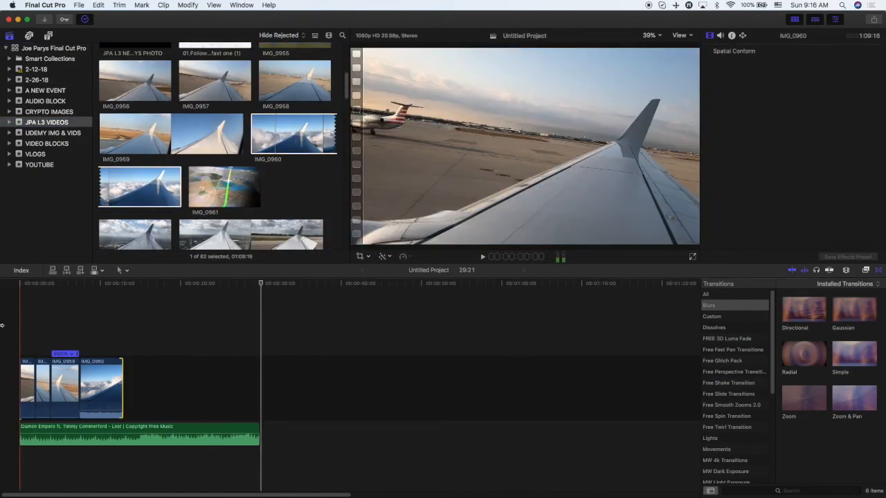
Play the sequence and shorten IMG_0960 from its end to about 2 seconds.
key("space")
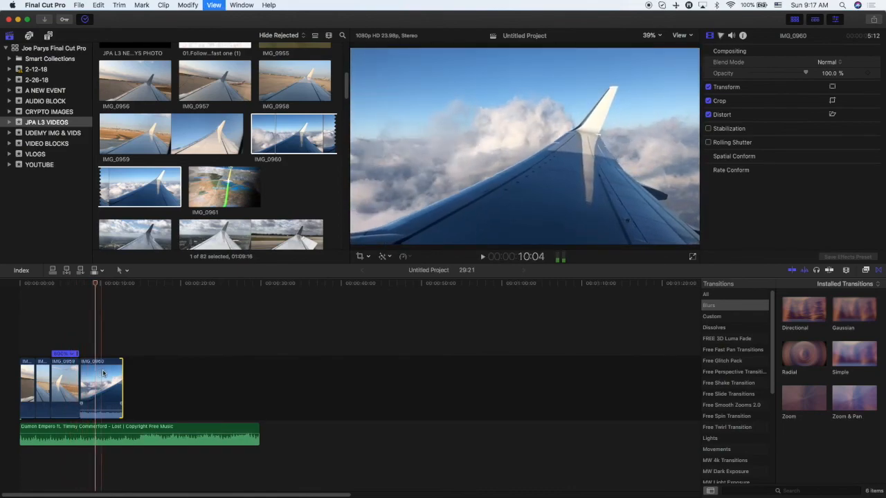
left_click_drag(122, 385, 95, 373)
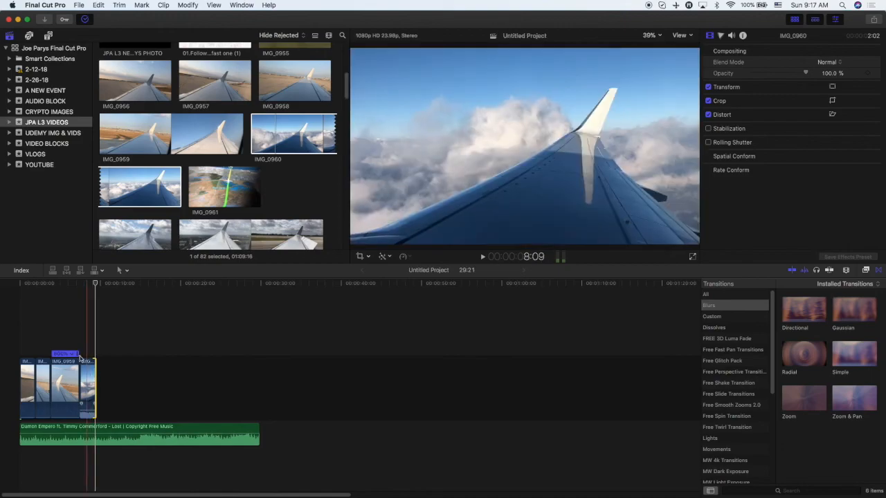
key("space")
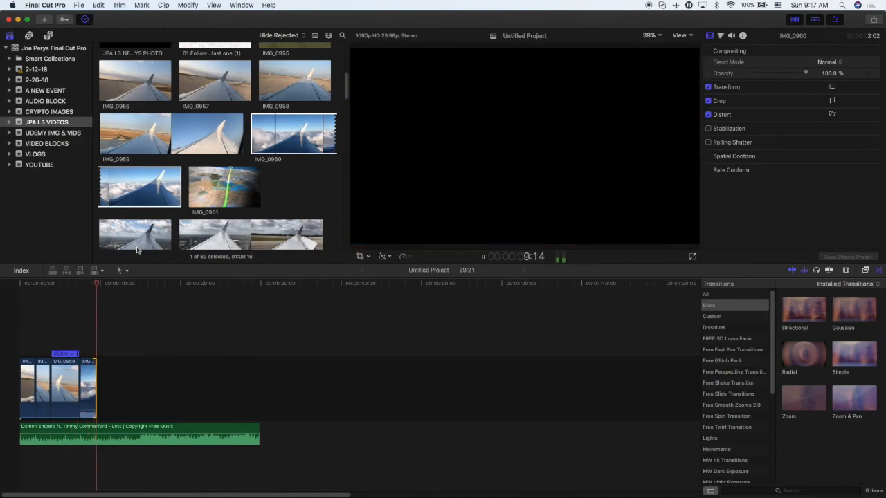
Append the IMG_0961 clip from the library to the end of the timeline and play it.
left_click(207, 187)
scroll(205, 177, "down", 2)
left_click_drag(199, 143, 97, 366)
key("space")
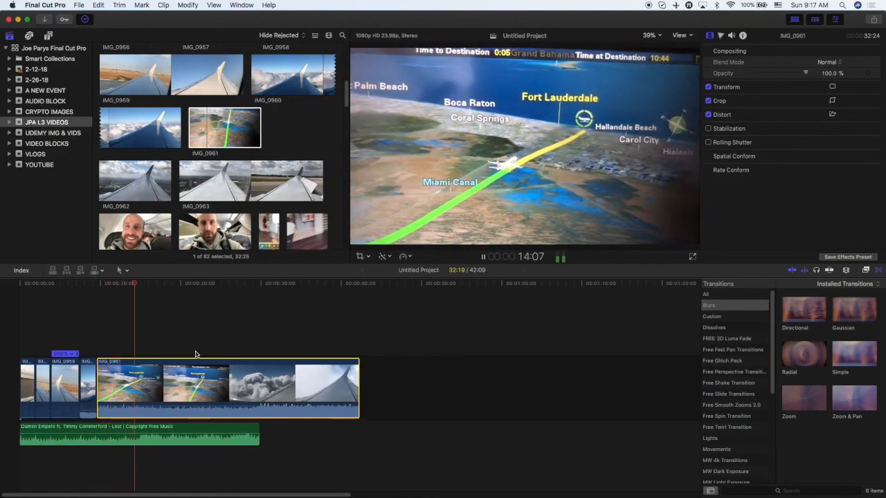
Shorten IMG_0961 from its end to about 5 seconds and play back the sequence.
left_click_drag(358, 374, 122, 423)
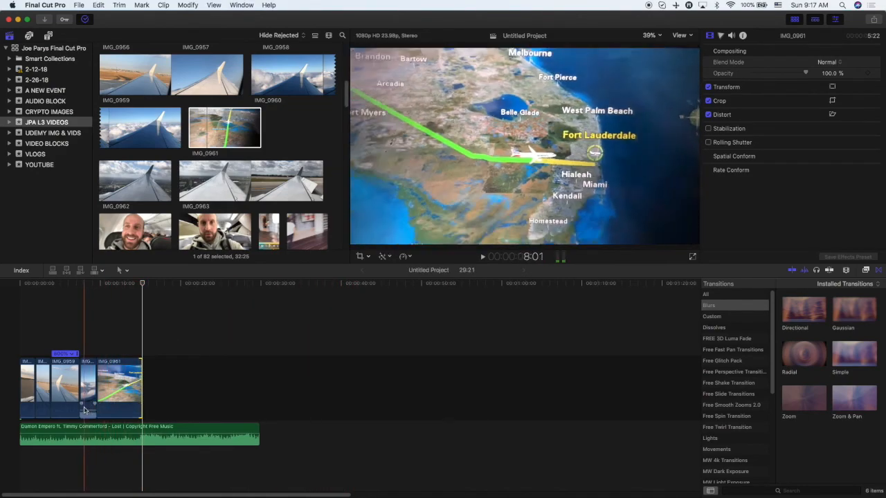
key("space")
mouse_move(85, 409)
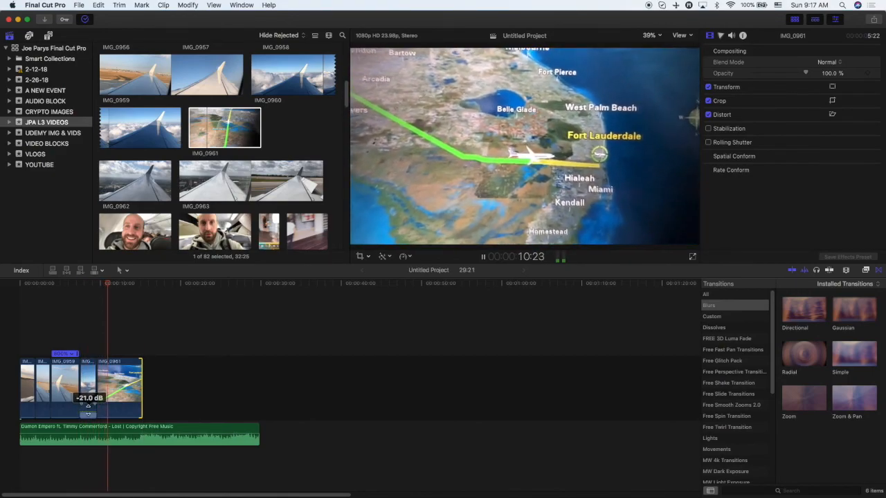
key("space")
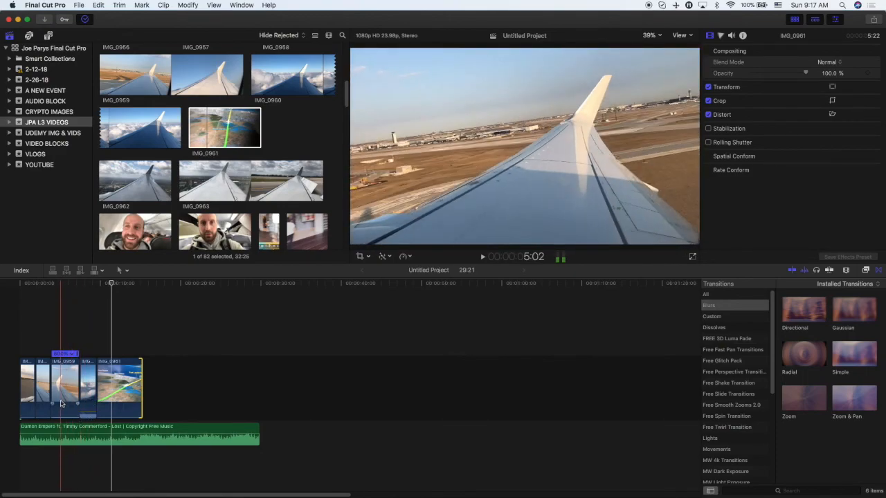
key("space")
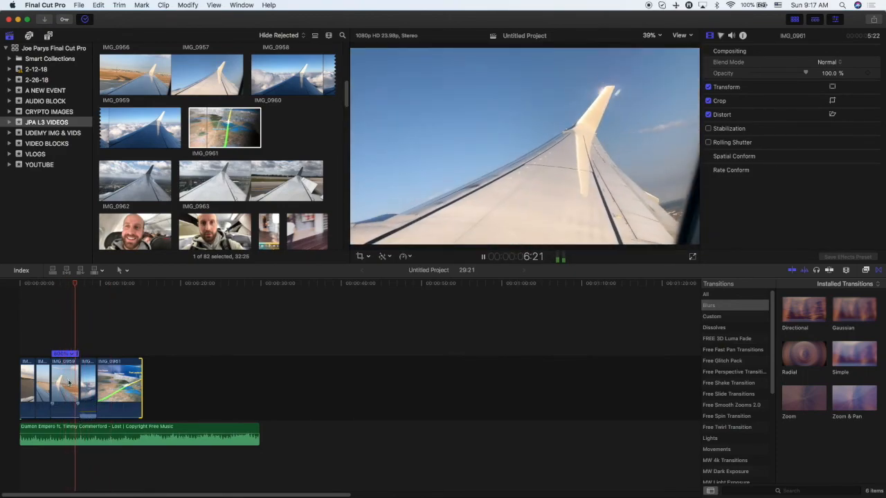
key("space")
Raise IMG_0959's audio volume to -16.1 dB in the audio inspector.
left_click(62, 410)
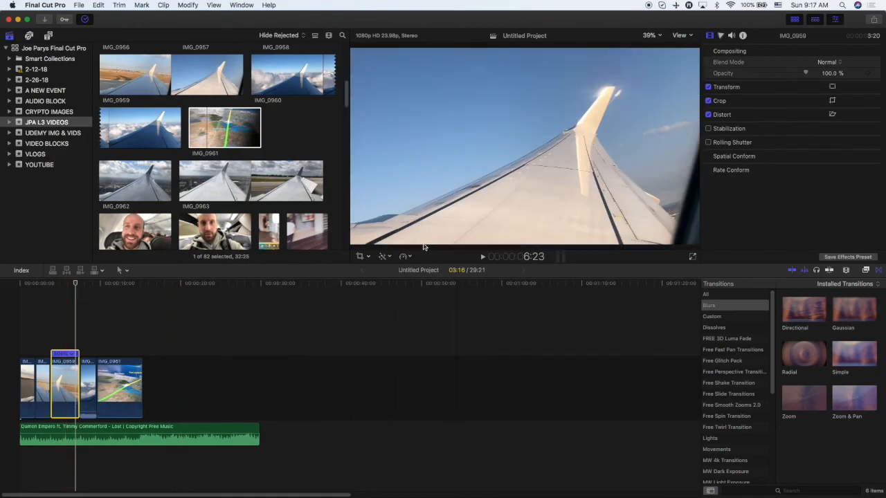
left_click(408, 256)
left_click(403, 259)
left_click(732, 35)
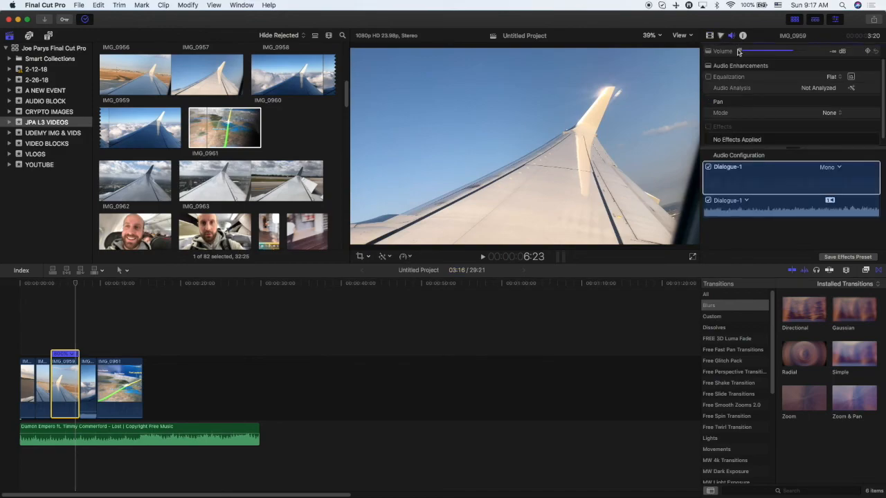
left_click_drag(741, 51, 774, 50)
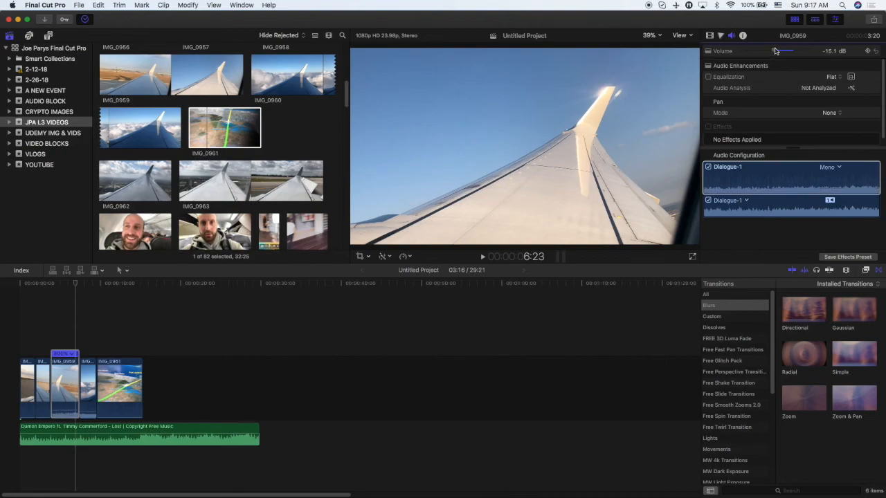
Play back the opening clips of the sequence.
left_click(60, 319)
key("space")
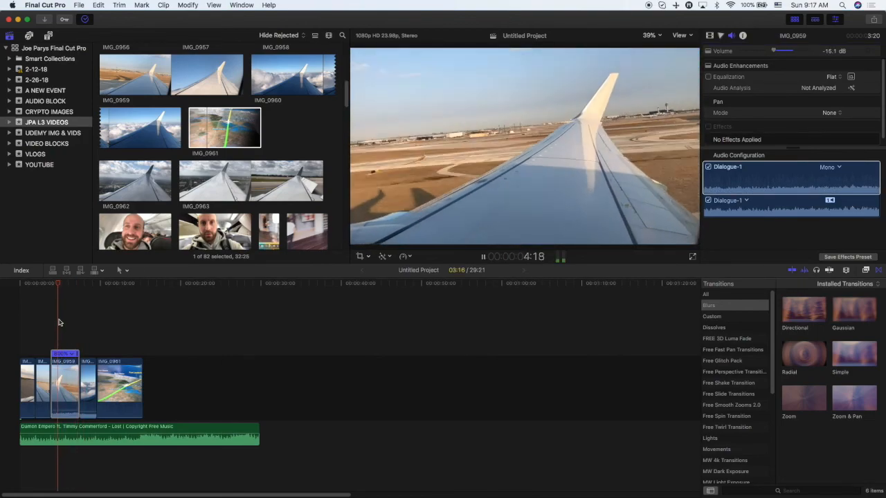
left_click(47, 320)
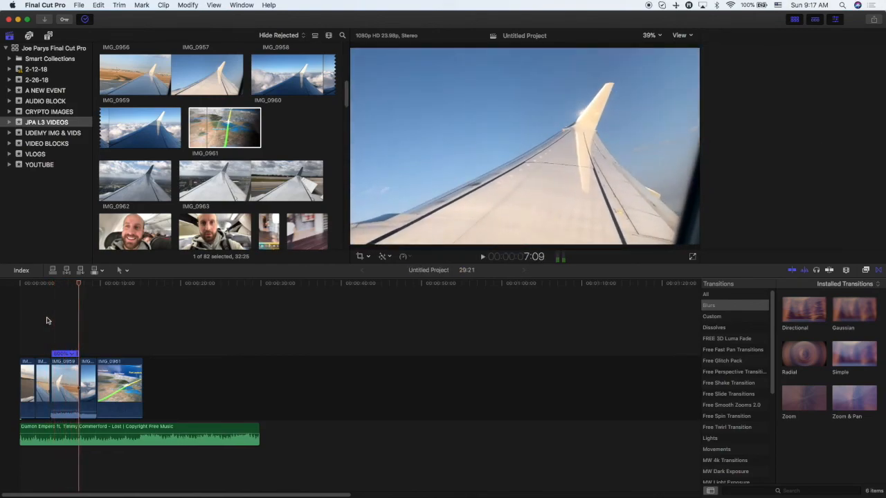
key("space")
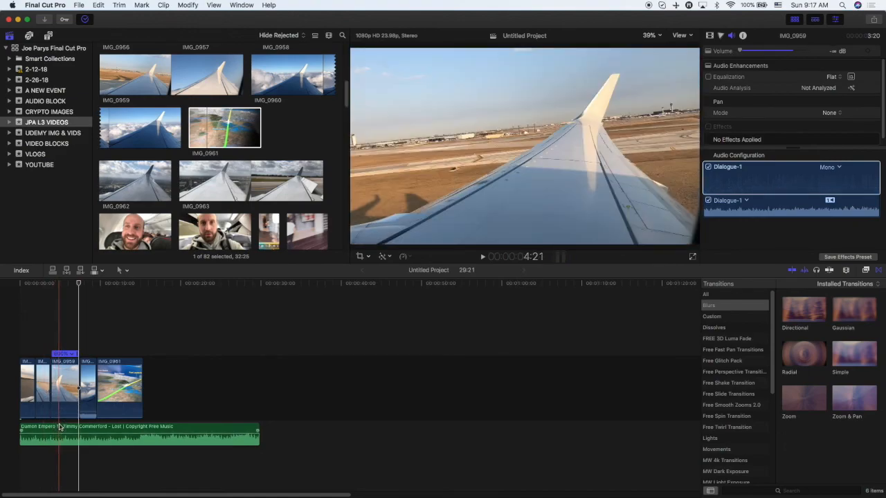
key("space")
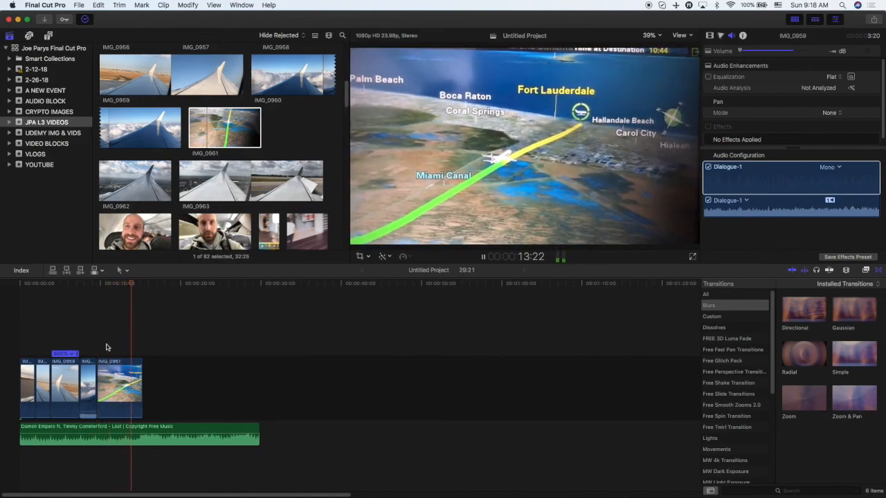
Shorten IMG_0961's end slightly and replay the clip.
left_click_drag(142, 385, 140, 384)
key("space")
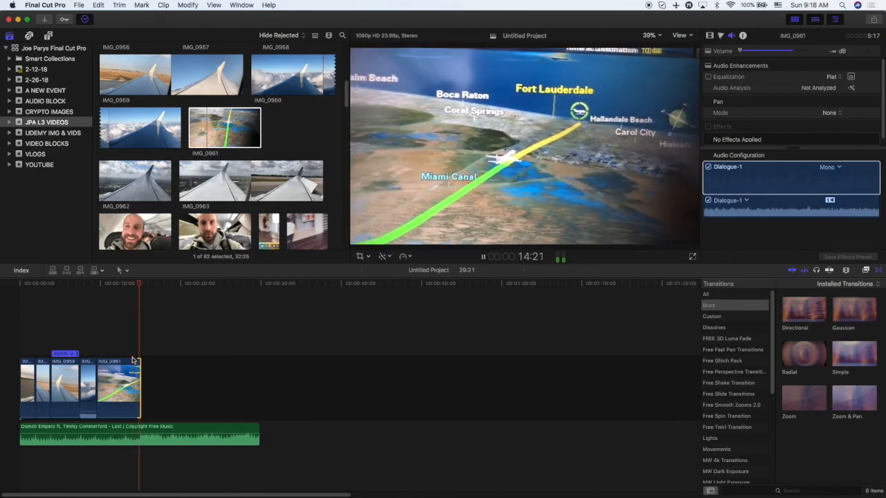
key("space")
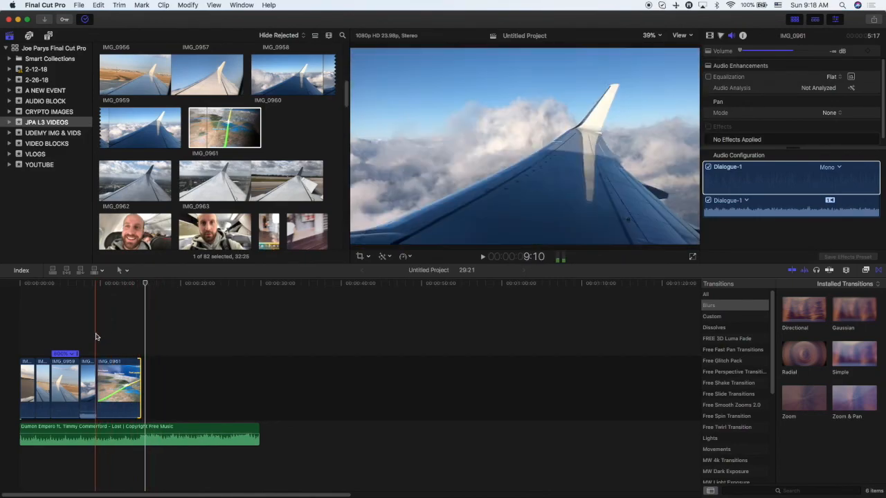
left_click(115, 384)
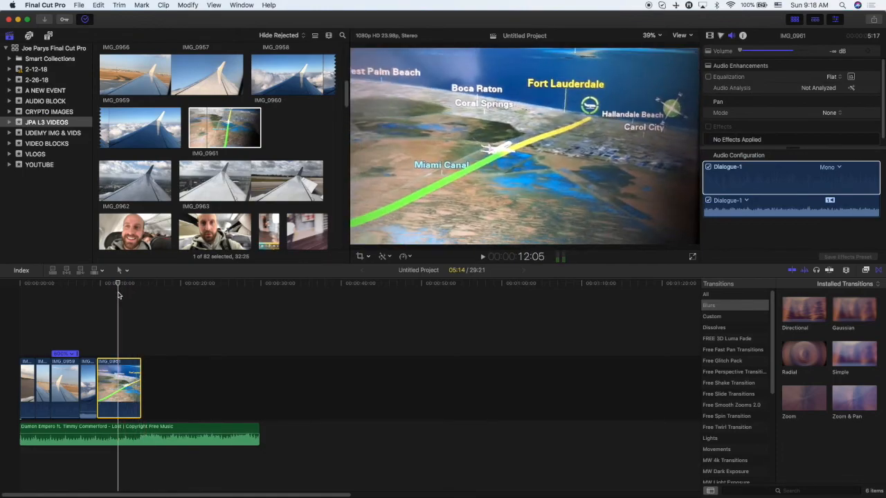
key("space")
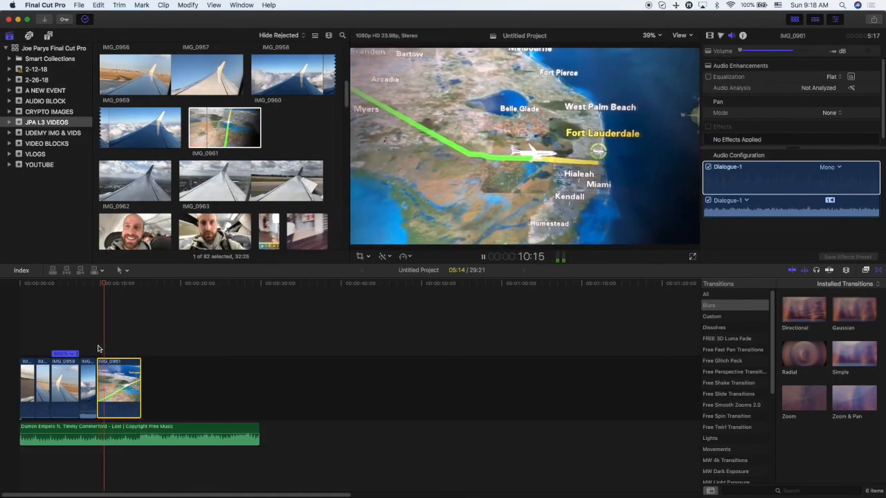
key("space")
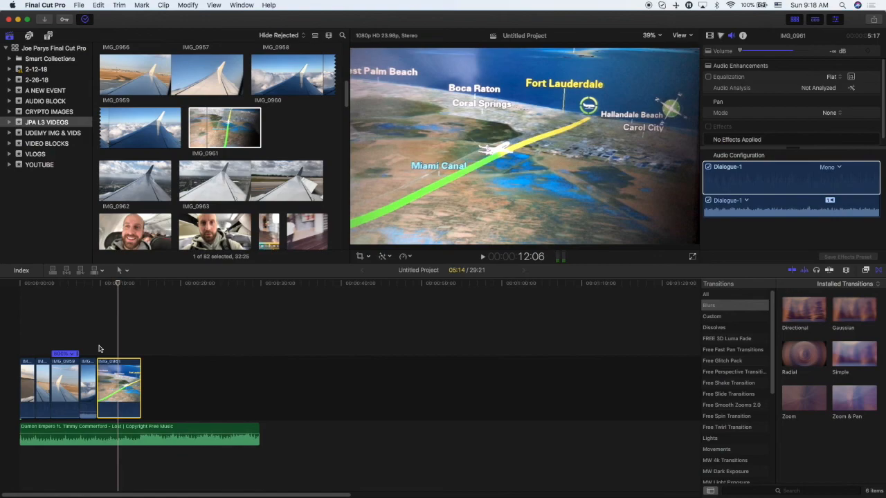
Play back IMG_0961 from near its start.
key("space")
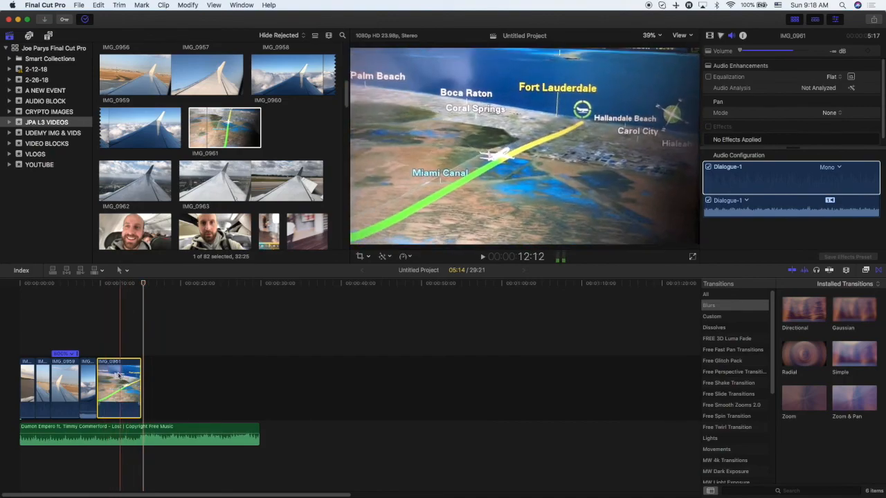
left_click(125, 286)
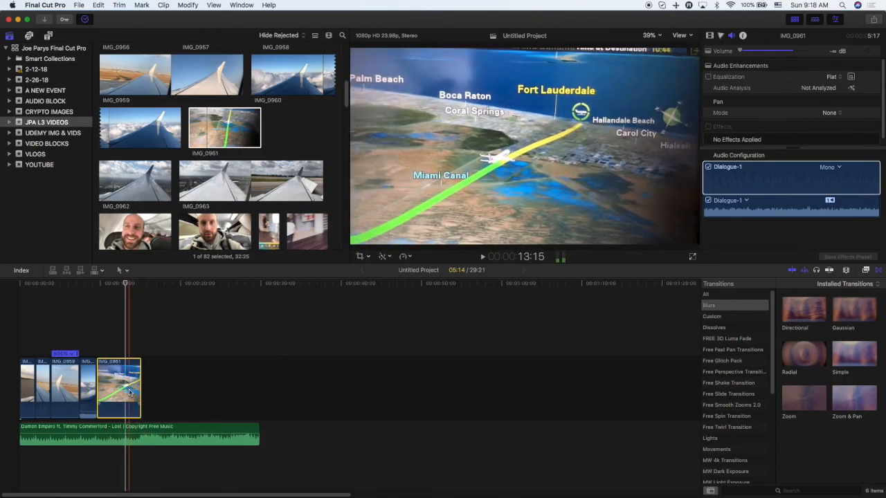
key("XF86AudioMute")
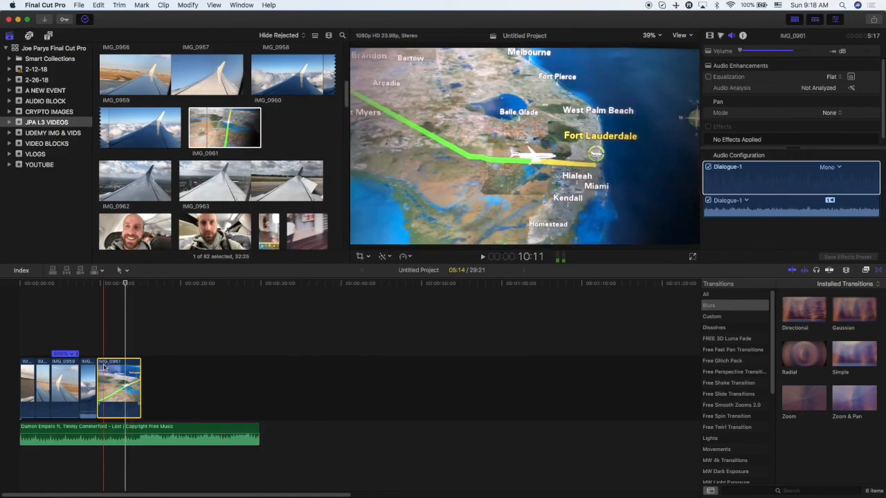
Enable Stabilization for IMG_0961 in the video inspector and play the clip back.
left_click(710, 37)
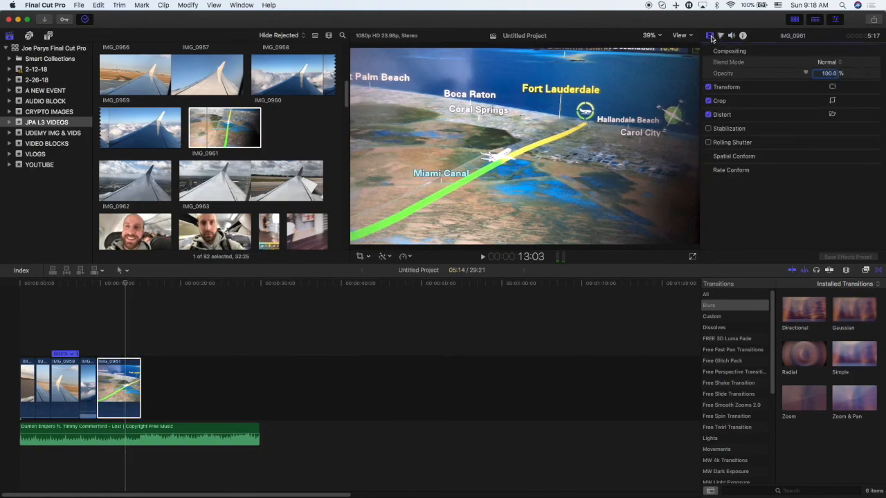
left_click(708, 129)
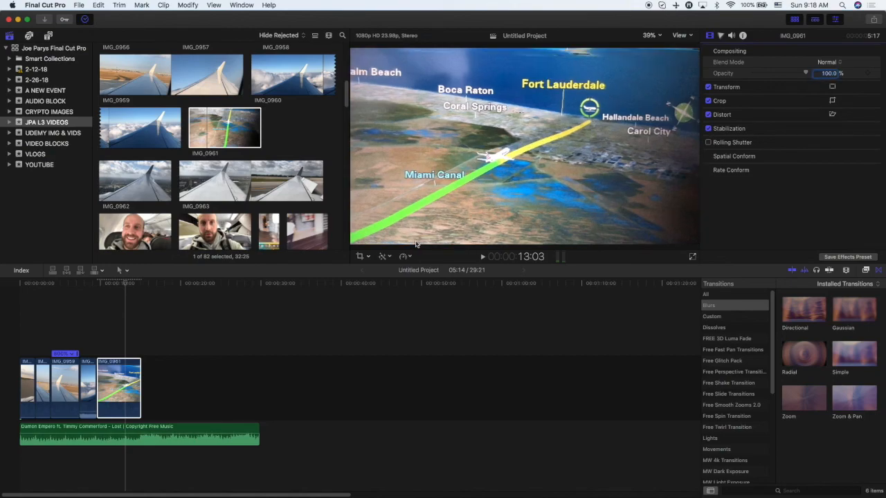
key("space")
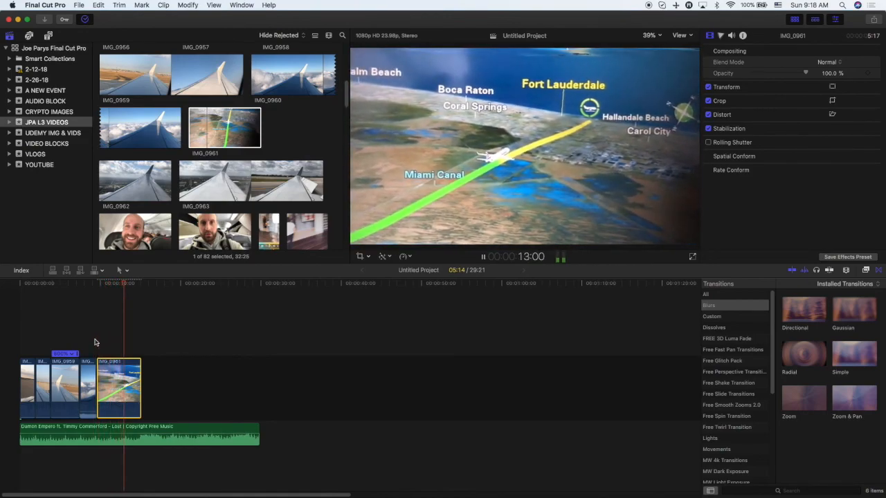
key("space")
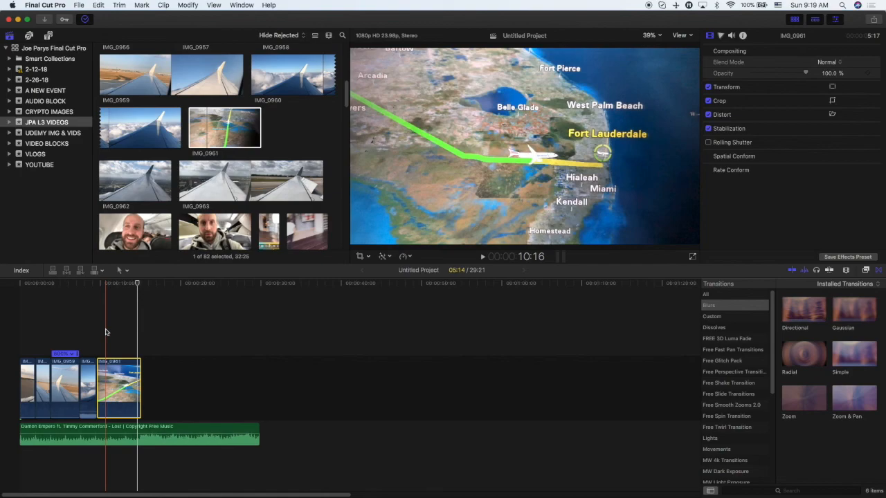
Append IMG_0963 from the browser to the end of the timeline and play it.
left_click(209, 152)
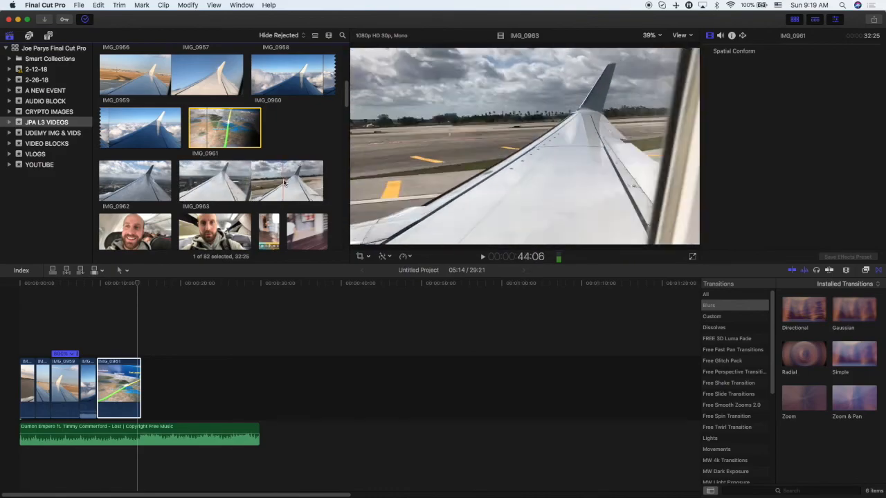
scroll(306, 182, "down", 1)
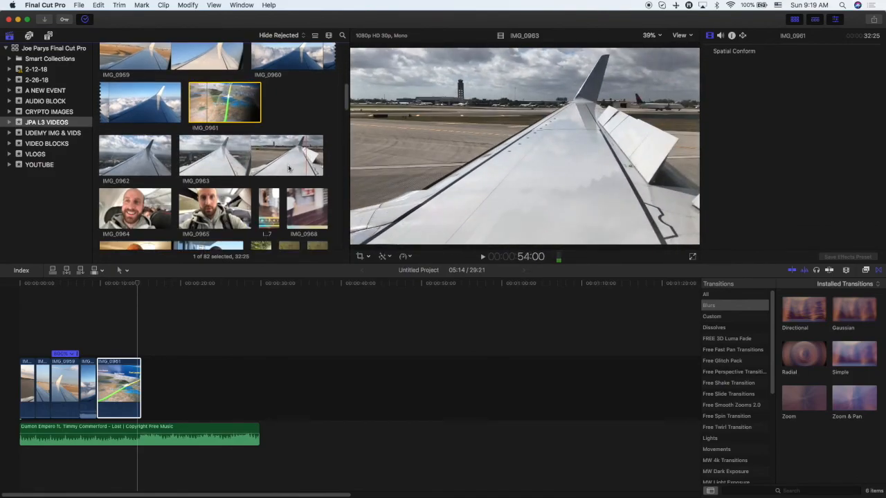
left_click_drag(256, 160, 161, 376)
key("space")
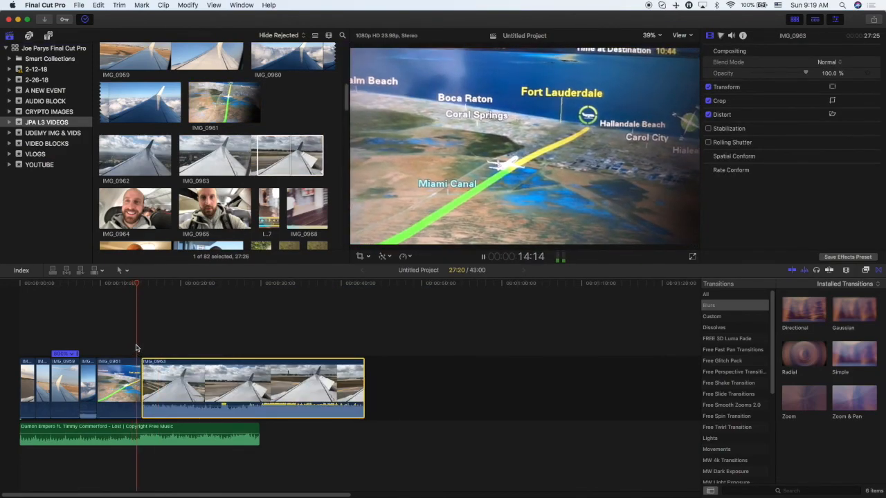
key("XF86AudioRaiseVolume")
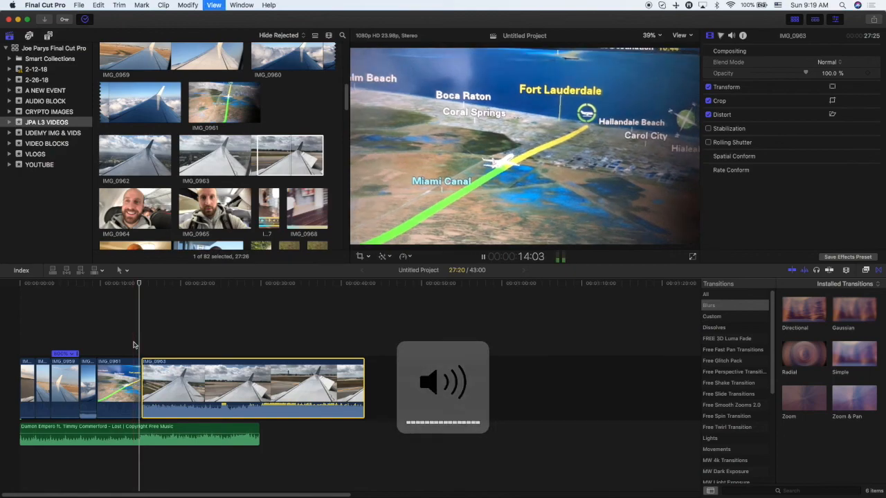
key("space")
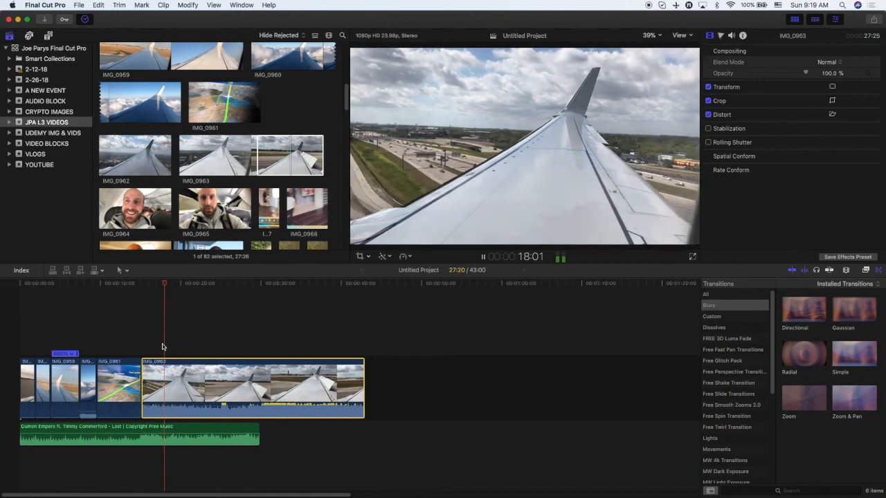
Shorten IMG_0963 from its end to about 5 seconds and set its speed to Fast 8x.
left_click_drag(363, 384, 184, 398)
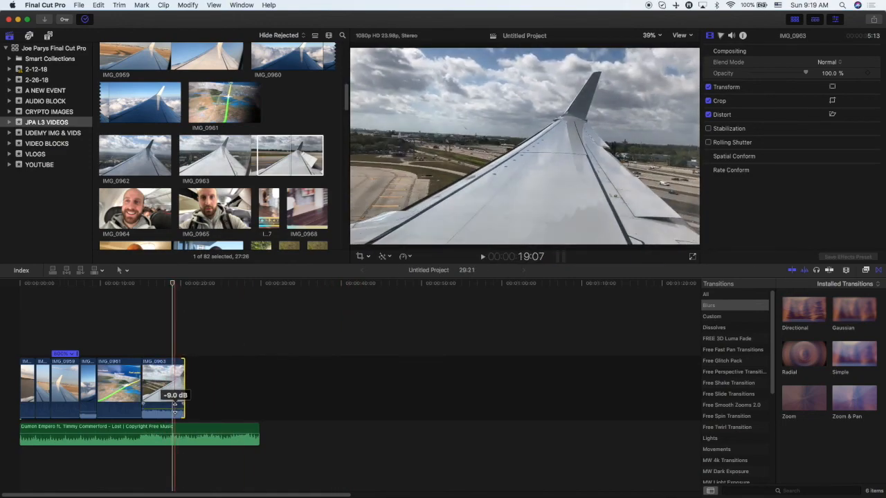
left_click(166, 391)
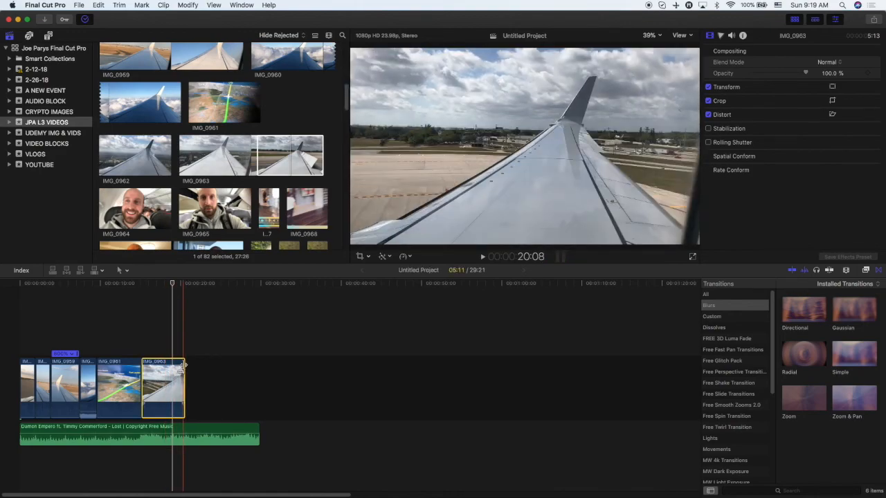
left_click(405, 256)
mouse_move(412, 273)
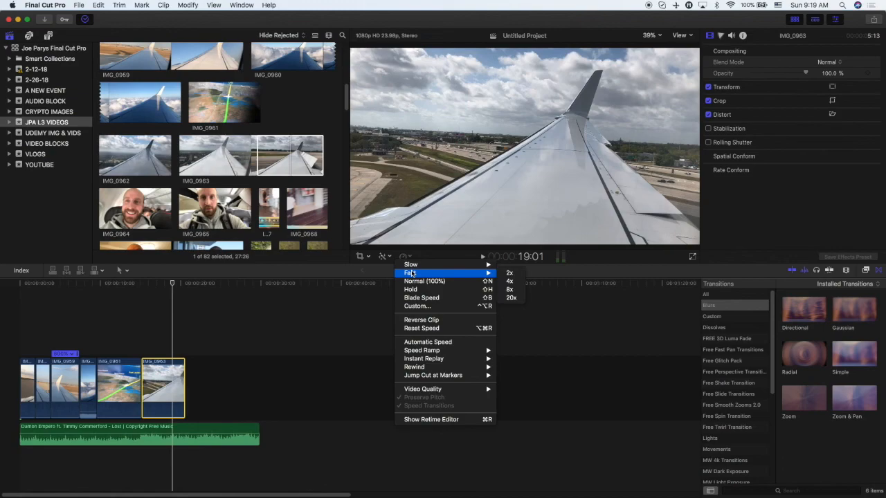
left_click(510, 290)
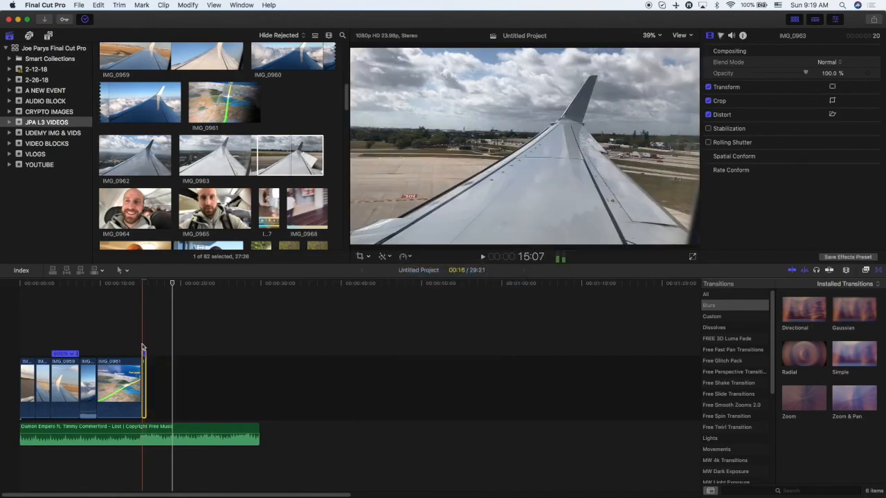
Drag IMG_0963's retime handle to lengthen the sped-up clip to about 3 seconds and play it back.
left_click_drag(146, 364, 191, 366)
key("space")
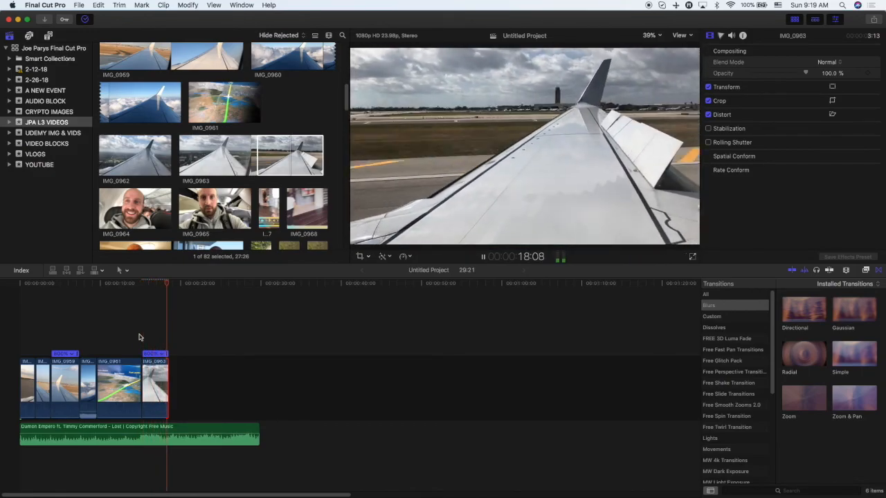
key("space")
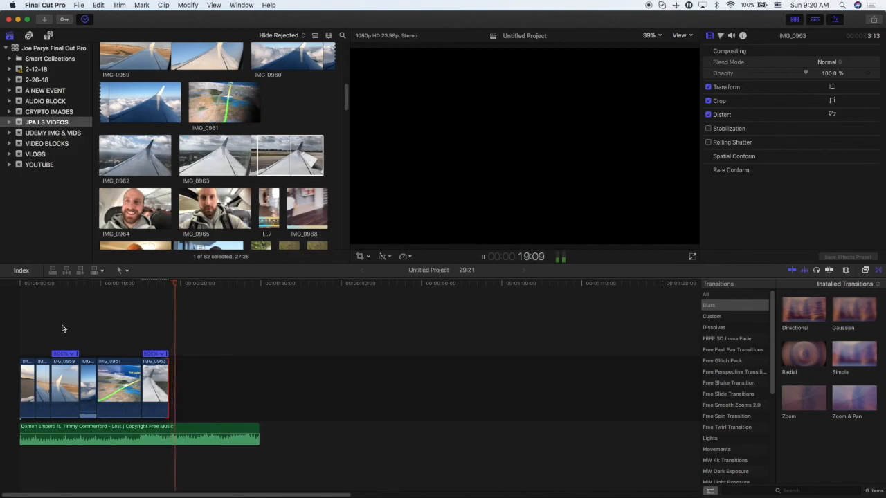
key("space")
key("space")
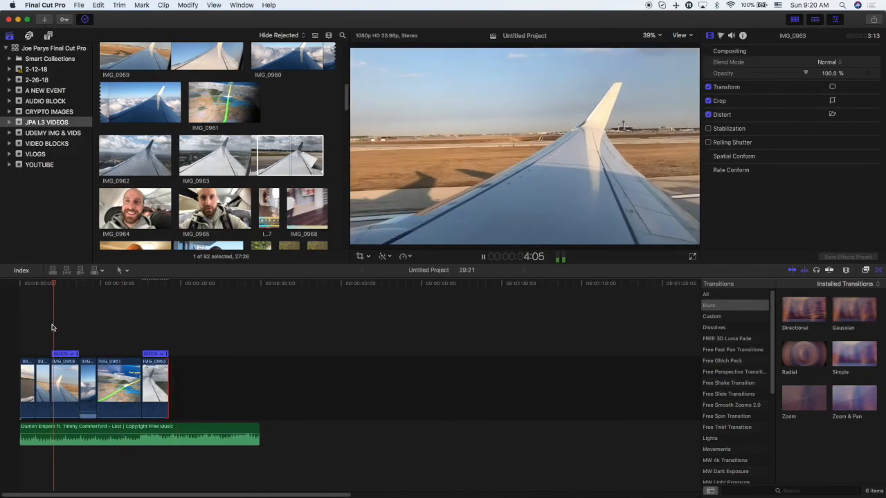
Zoom into the timeline, shorten IMG_0960's end slightly and play back the sequence.
left_click(40, 324)
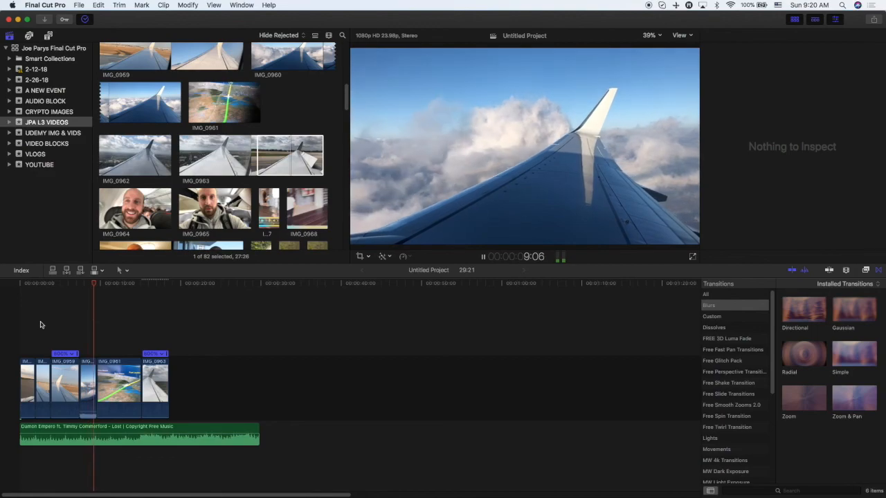
key("space")
key("super+4")
key("super+equal")
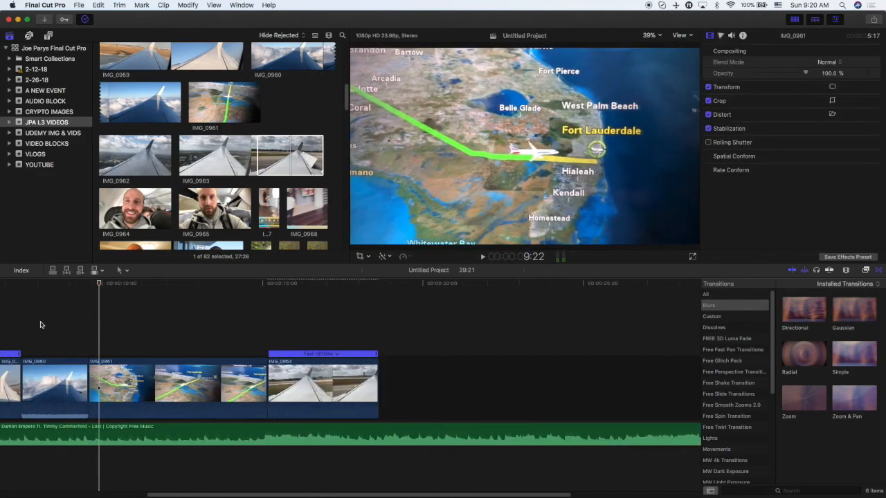
key("space")
key("space")
left_click_drag(85, 367, 82, 366)
key("space")
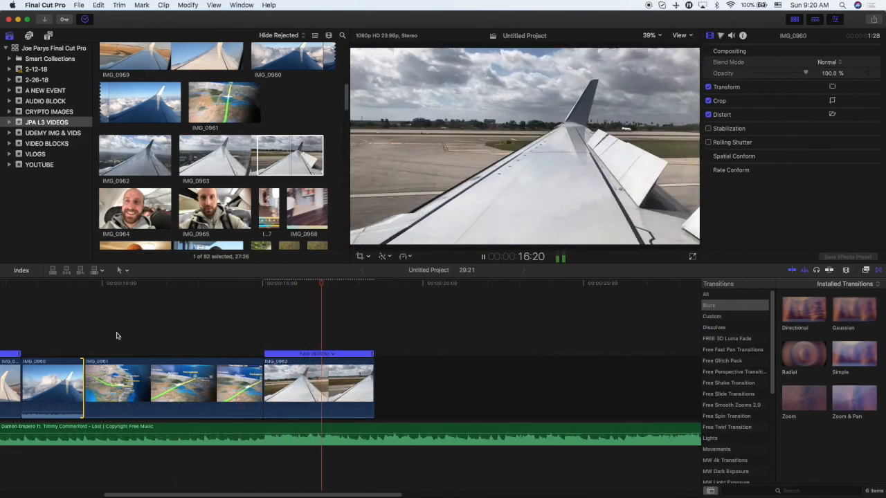
key("space")
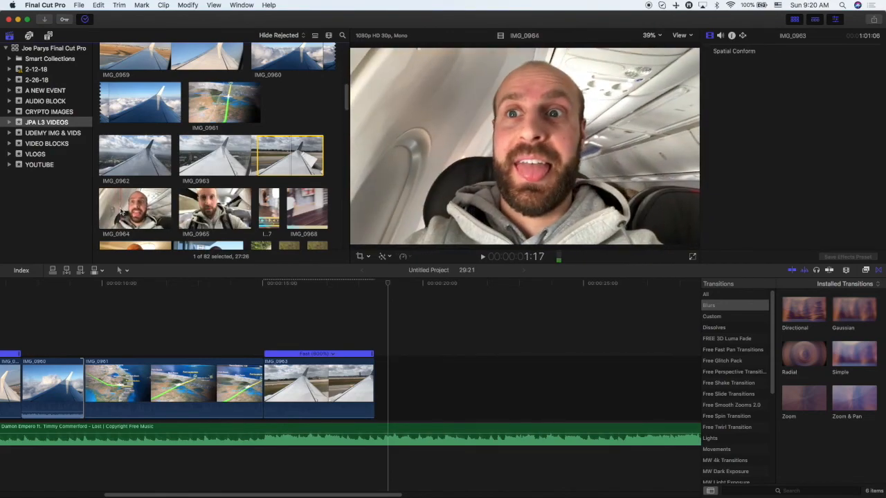
Append IMG_0964 from the browser to the end of the timeline and play it.
left_click_drag(127, 218, 387, 384)
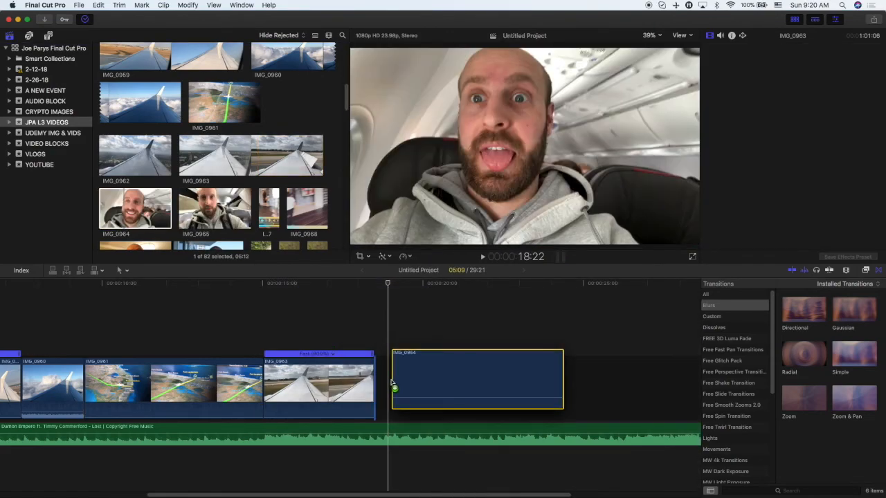
key("space")
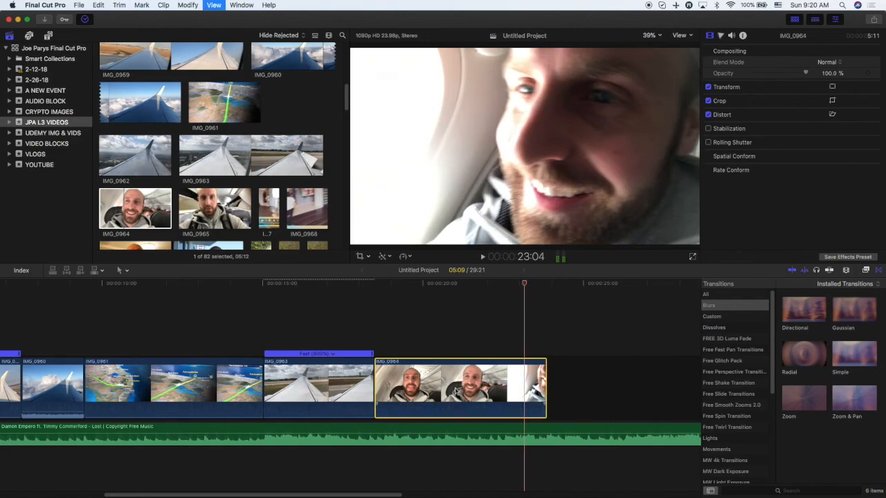
key("space")
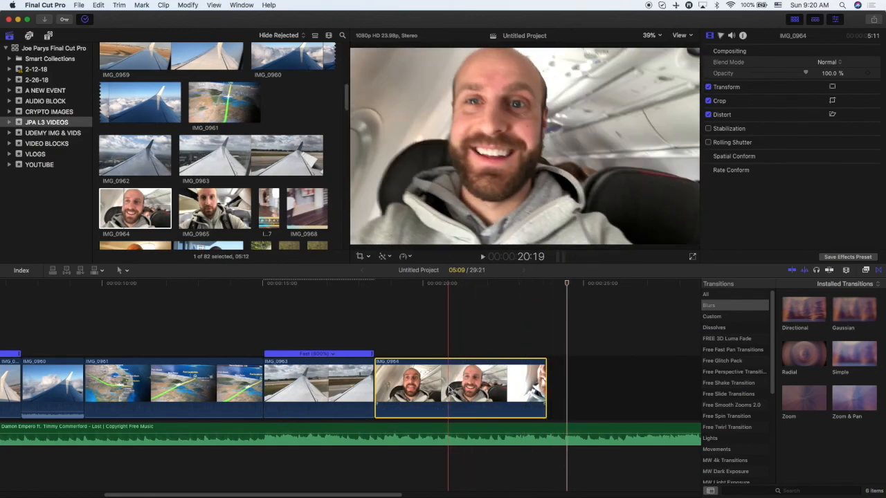
Cut IMG_0964 at the playhead, delete its opening portion and replay the result.
key("super+b")
left_click(435, 388)
key("BackSpace")
key("space")
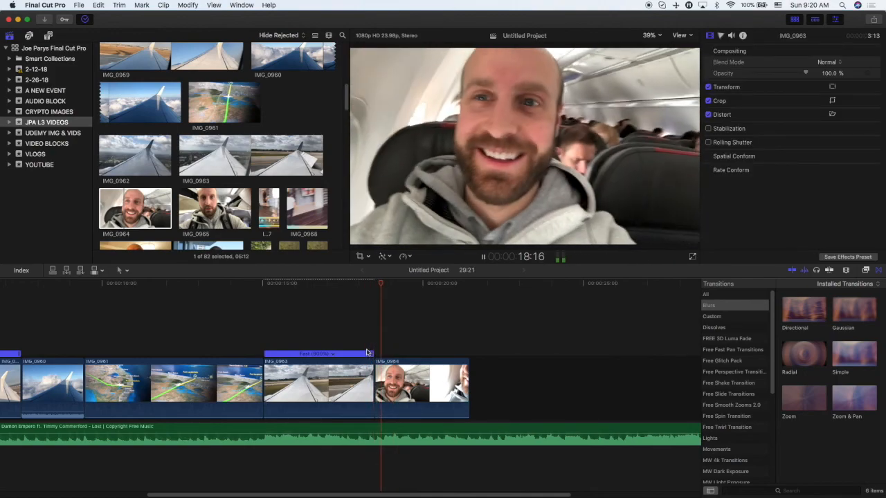
key("space")
Shorten IMG_0964 from its end to about 2 seconds and play it back.
left_click_drag(469, 371, 439, 374)
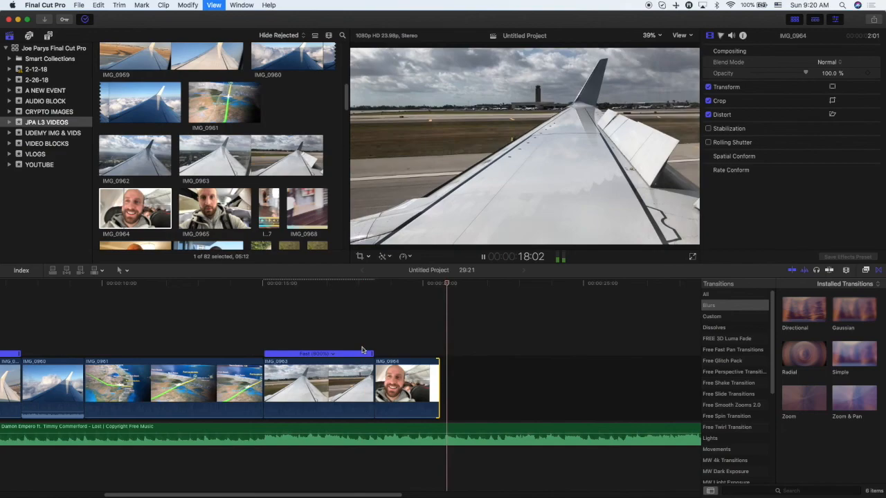
key("space")
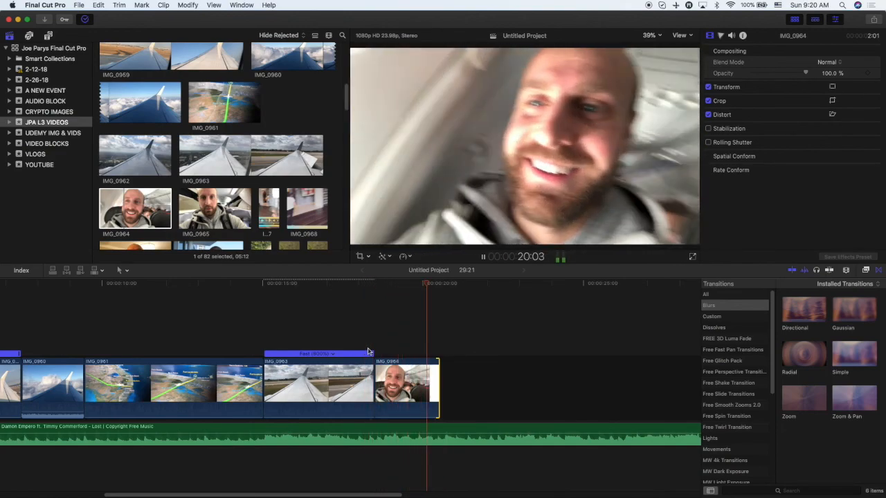
key("space")
Append IMG_0965 to the end of the timeline, lower its audio level slightly and play it.
left_click(214, 201)
left_click_drag(214, 201, 468, 393)
key("space")
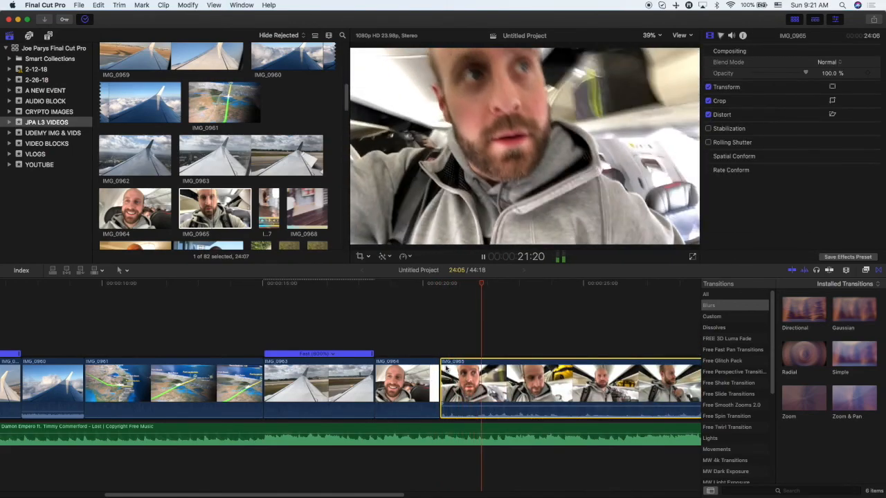
left_click_drag(481, 407, 482, 416)
key("super+minus")
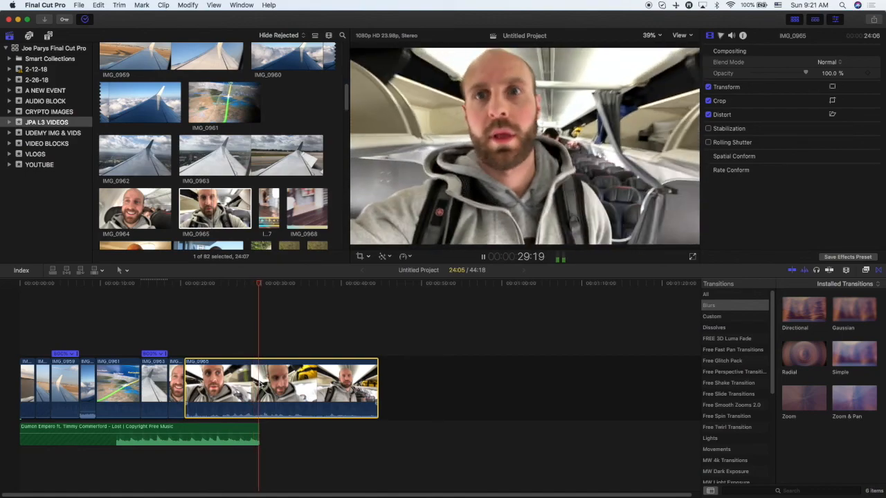
key("space")
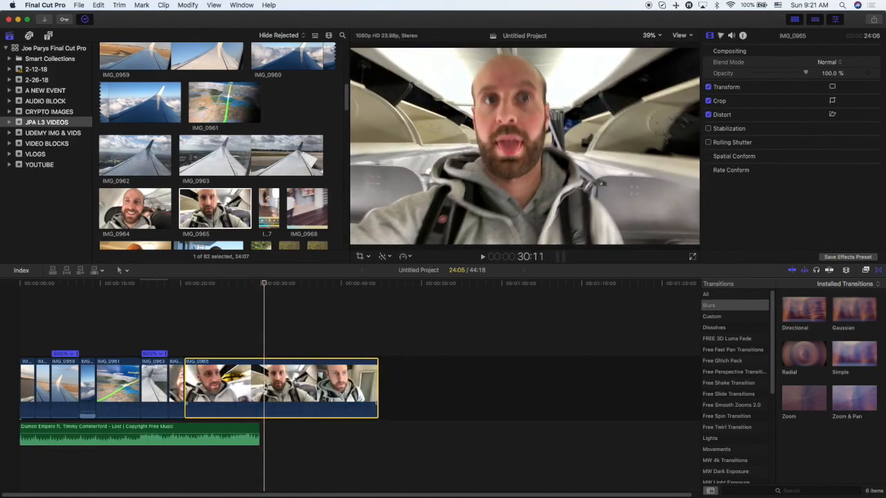
Cut IMG_0965 at the playhead, delete the selected portion and play back the sequence.
key("super+b")
key("BackSpace")
key("space")
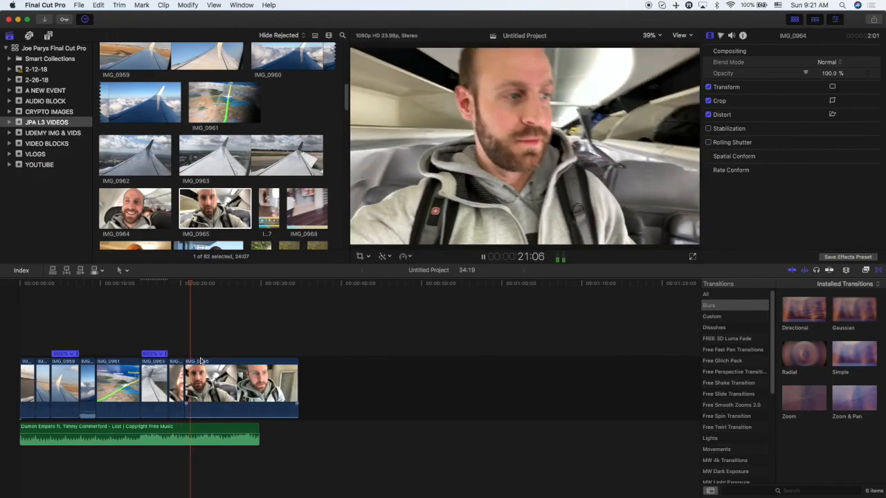
key("space")
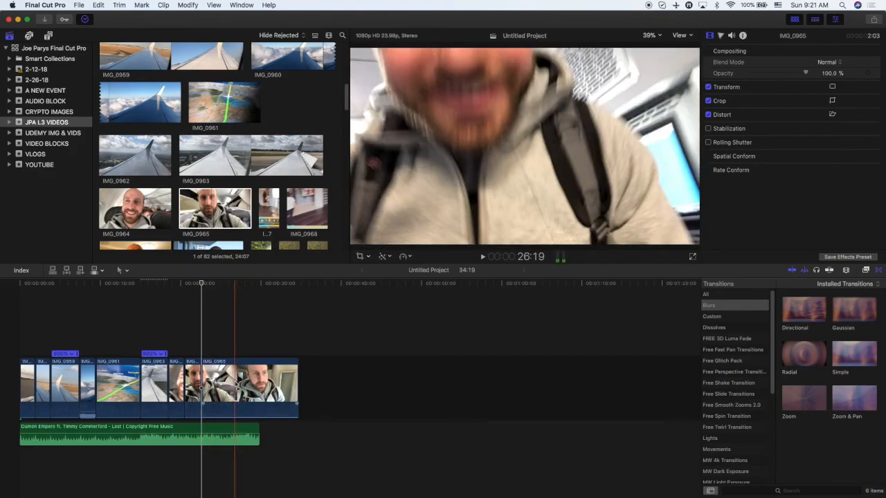
Split IMG_0965 with the Blade tool at the playhead position.
key("b")
left_click(233, 385)
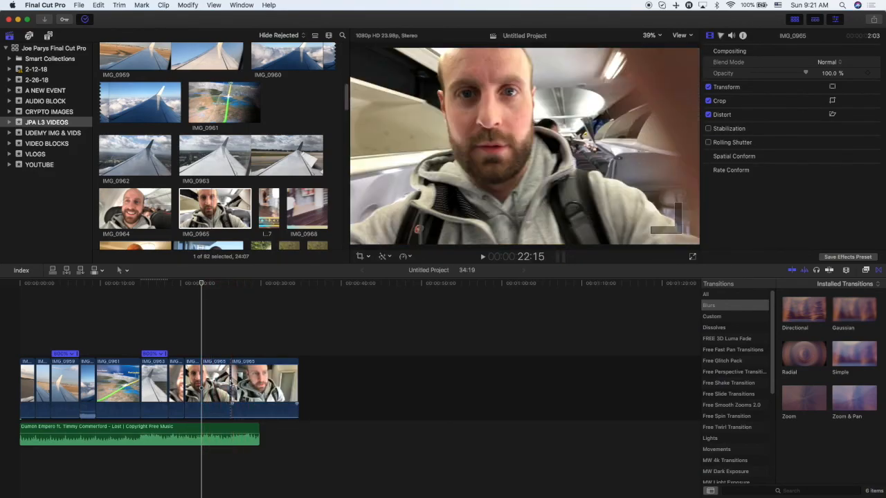
Delete the trailing piece of IMG_0965, play back the sequence and shorten the clip's end to the playhead.
left_click(217, 380)
key("Delete")
key("space")
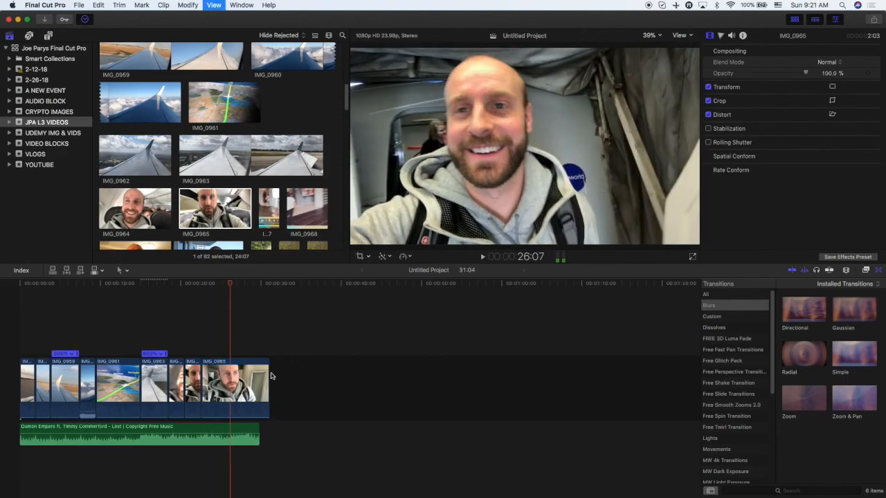
left_click_drag(268, 381, 230, 379)
Browse the JPA L3 VIDEOS clips and open the 2-26-18 event to look through its footage.
scroll(214, 201, "down", 5)
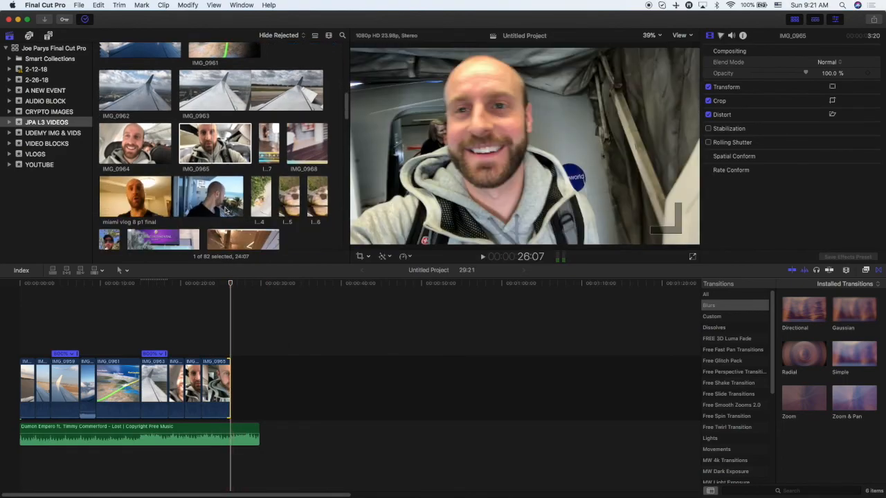
scroll(214, 194, "down", 2)
scroll(213, 169, "down", 3)
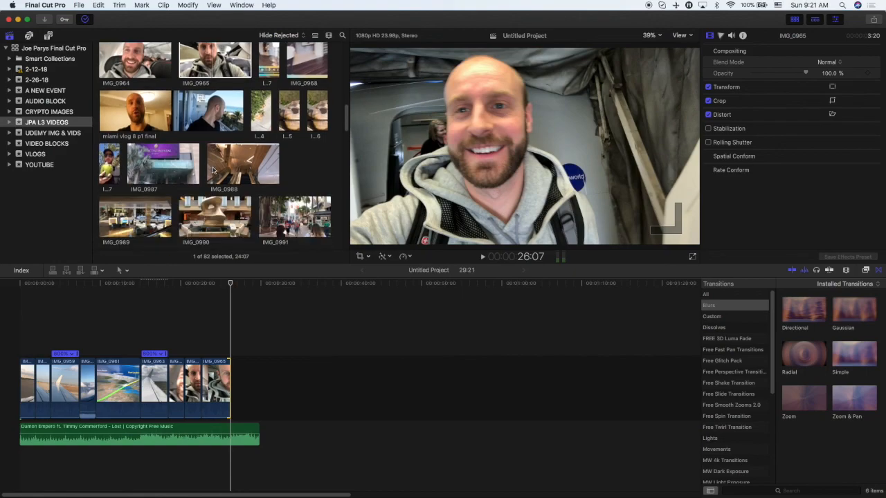
scroll(215, 170, "down", 15)
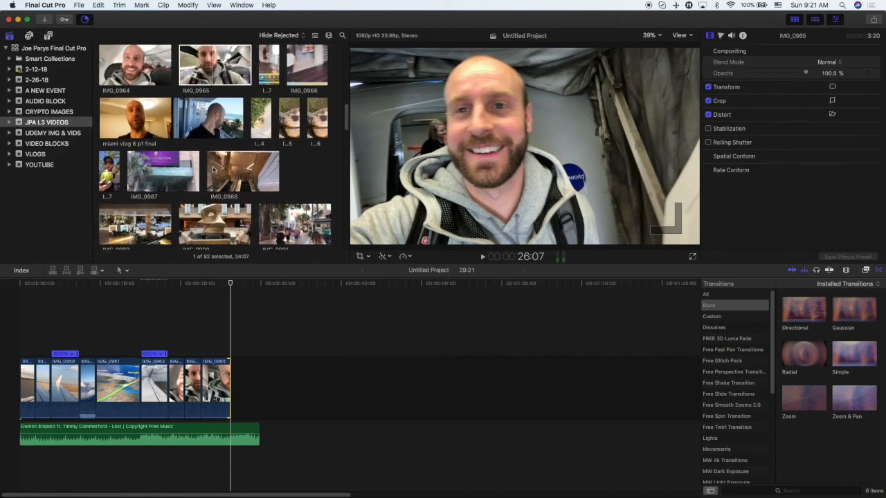
scroll(211, 168, "down", 15)
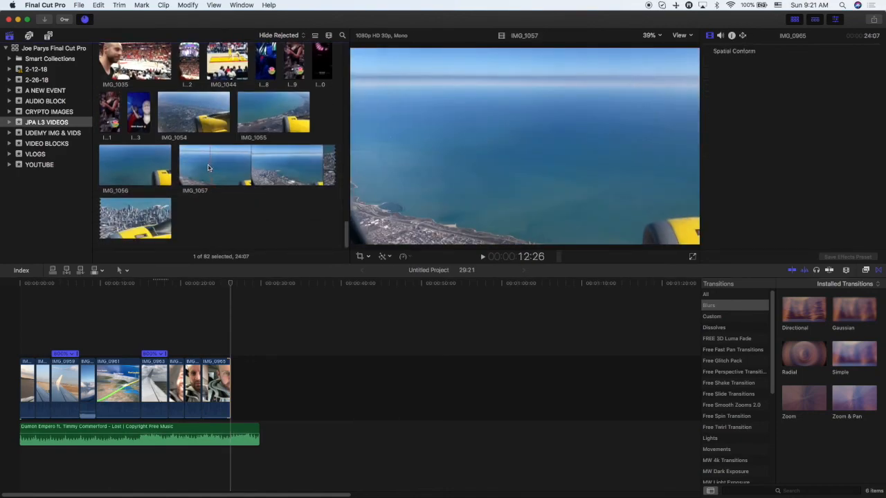
scroll(208, 167, "up", 20)
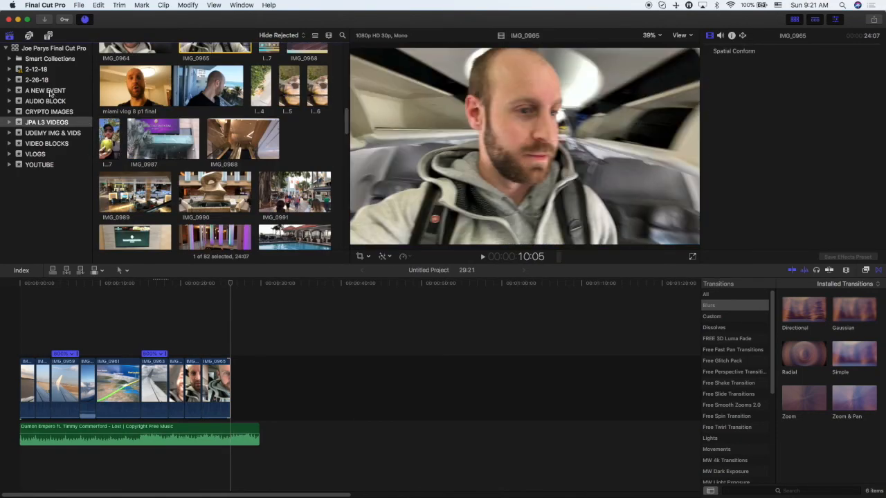
left_click(36, 79)
scroll(193, 148, "up", 5)
scroll(192, 148, "up", 10)
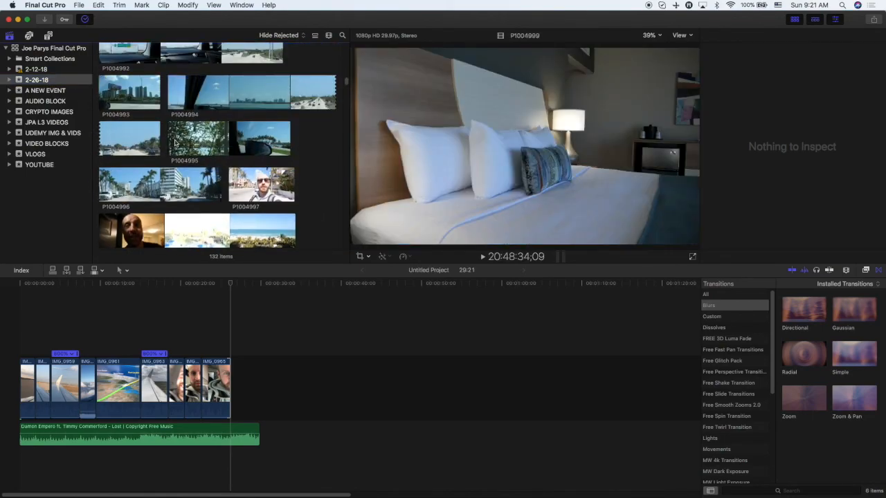
scroll(208, 140, "up", 5)
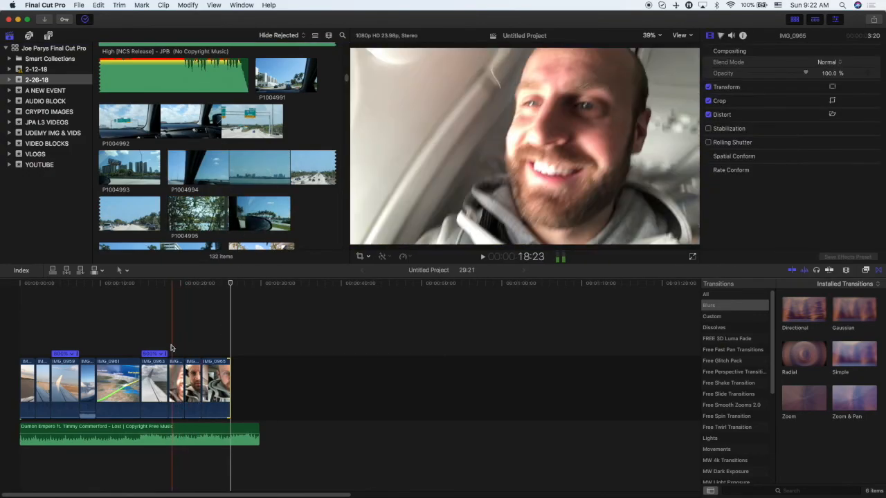
Delete two short segments of IMG_0965 near the playhead and play back the tightened sequence.
left_click(176, 373)
key("Delete")
key("space")
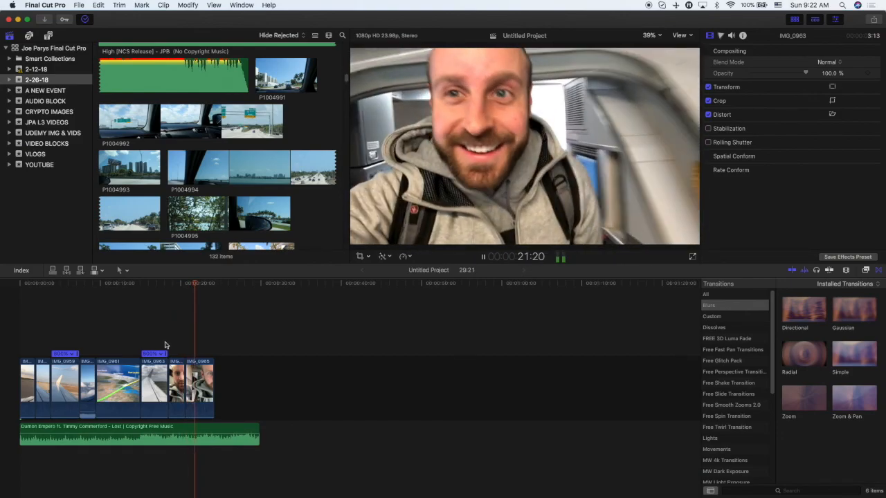
left_click(177, 377)
key("Delete")
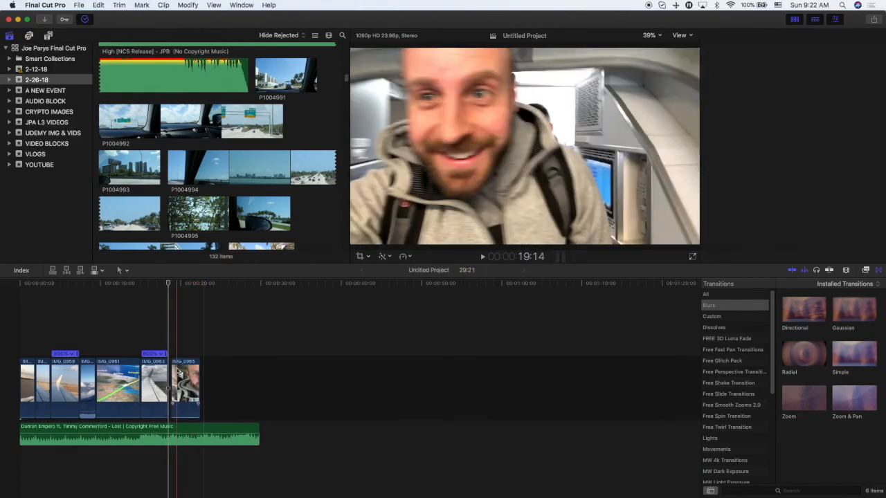
key("space")
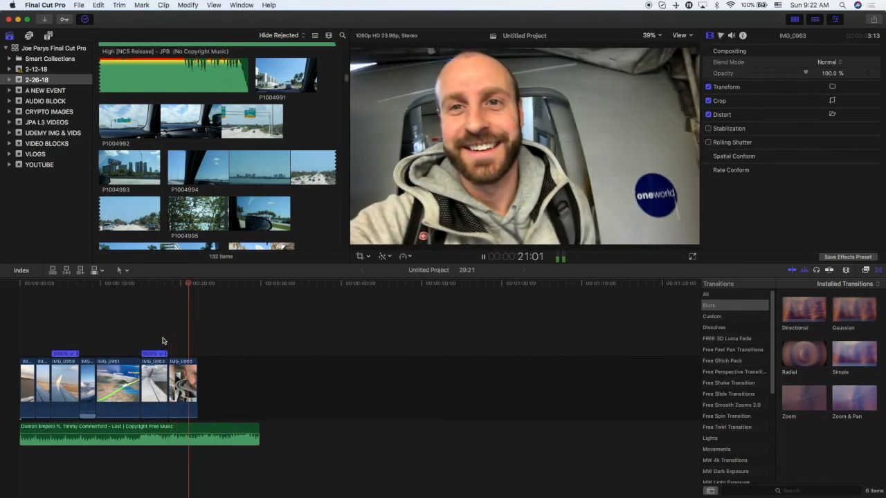
key("space")
Select IMG_0965, enable Stabilization on it and play the clip back.
left_click(194, 372)
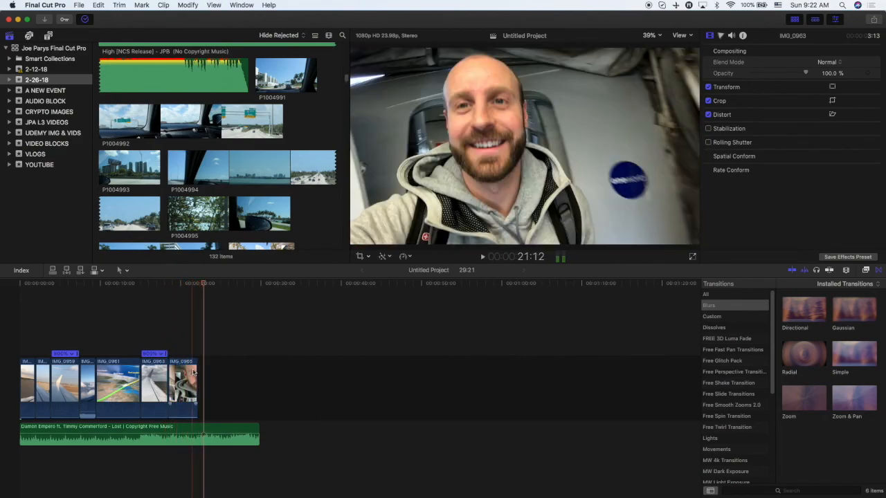
left_click(189, 285)
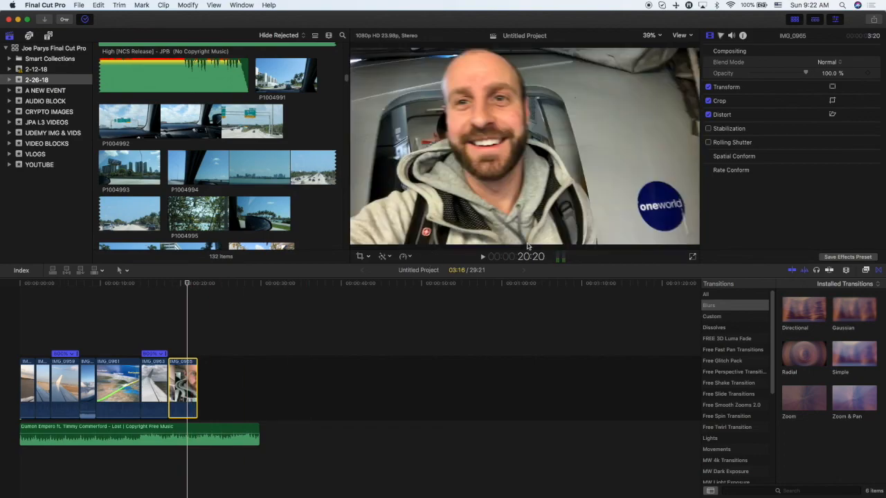
left_click(708, 129)
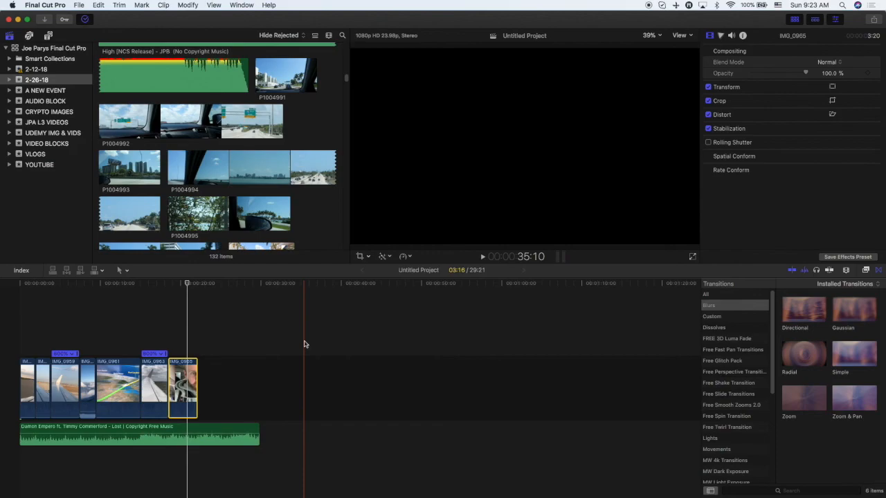
key("space")
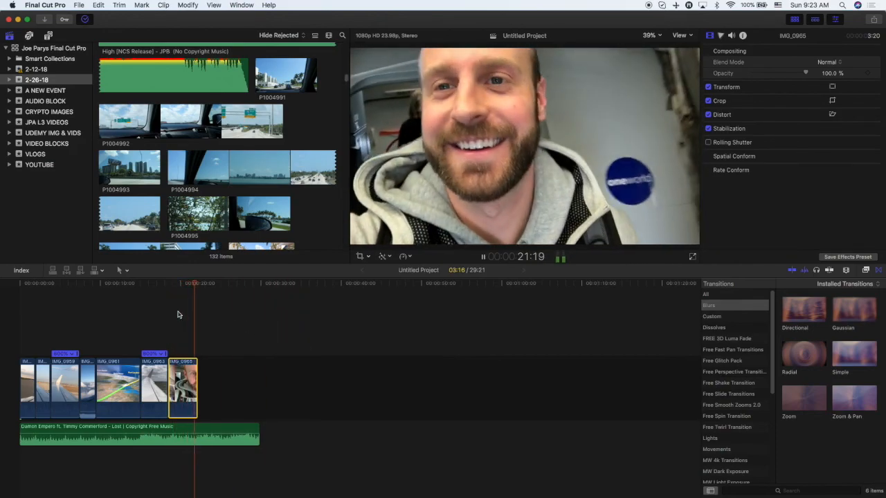
key("space")
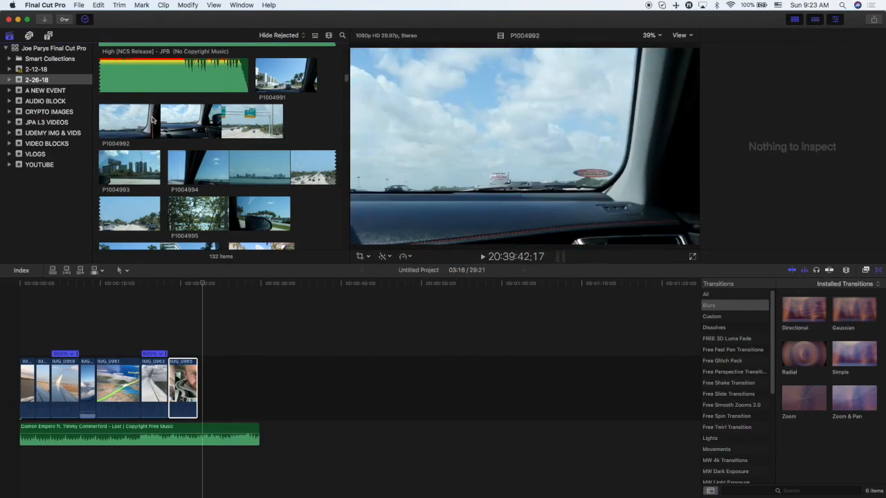
Append the P1004992 highway clip to the end of the timeline and play it.
scroll(261, 164, "up", 3)
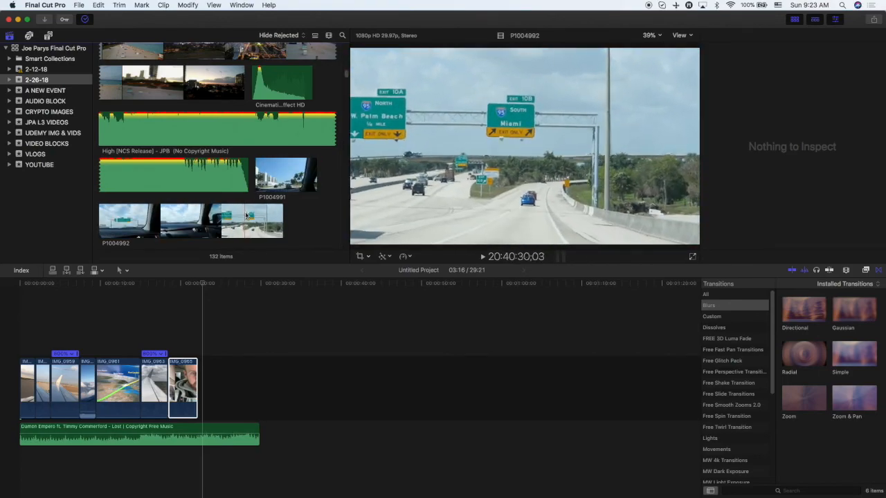
left_click_drag(256, 216, 196, 353)
key("space")
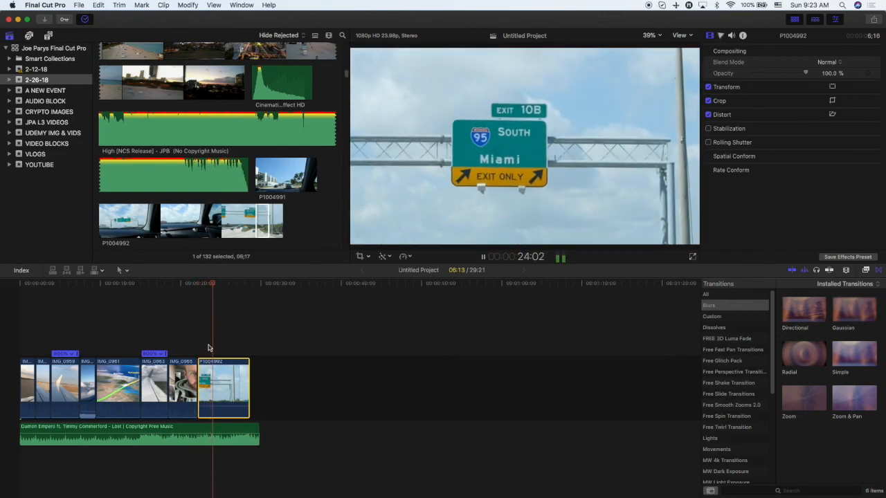
key("space")
Trim the start and end of P1004992 to about 2 seconds, playing back after each adjustment.
left_click_drag(200, 374, 220, 373)
key("space")
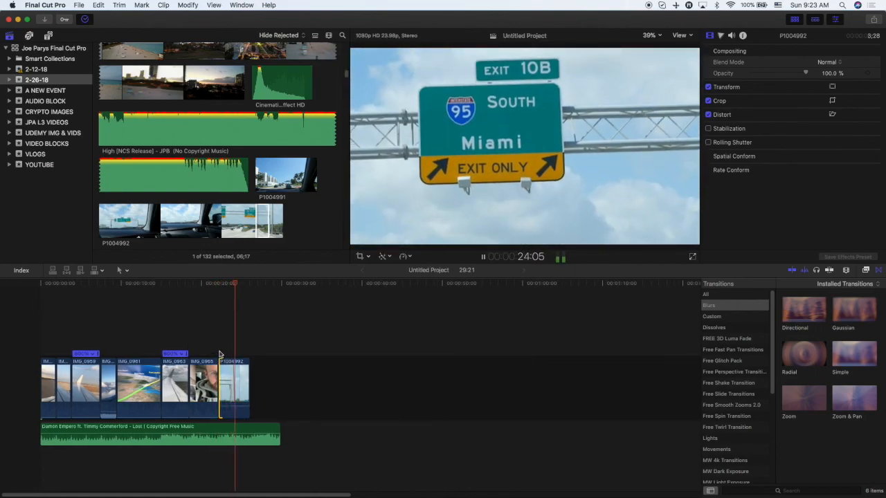
left_click_drag(248, 374, 236, 371)
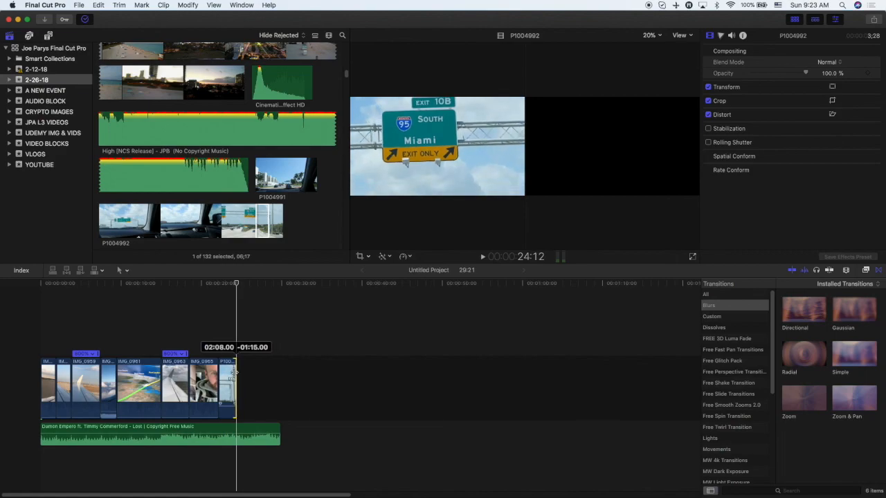
key("space")
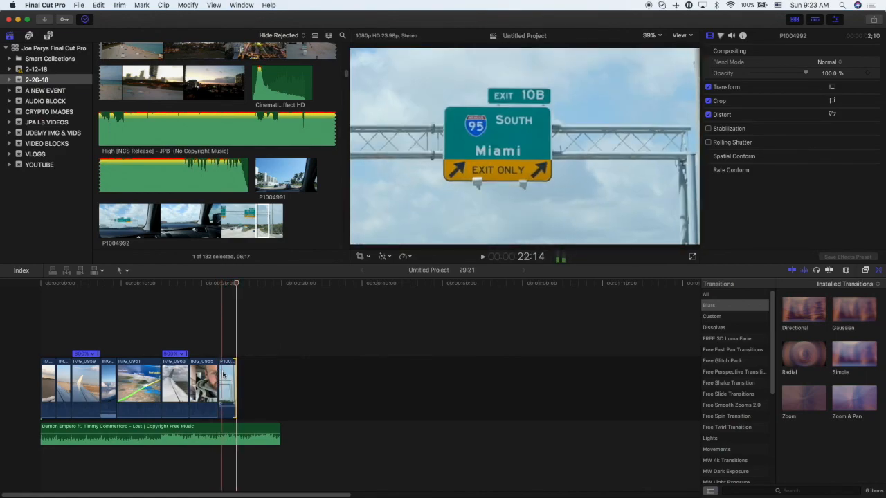
left_click_drag(221, 372, 210, 373)
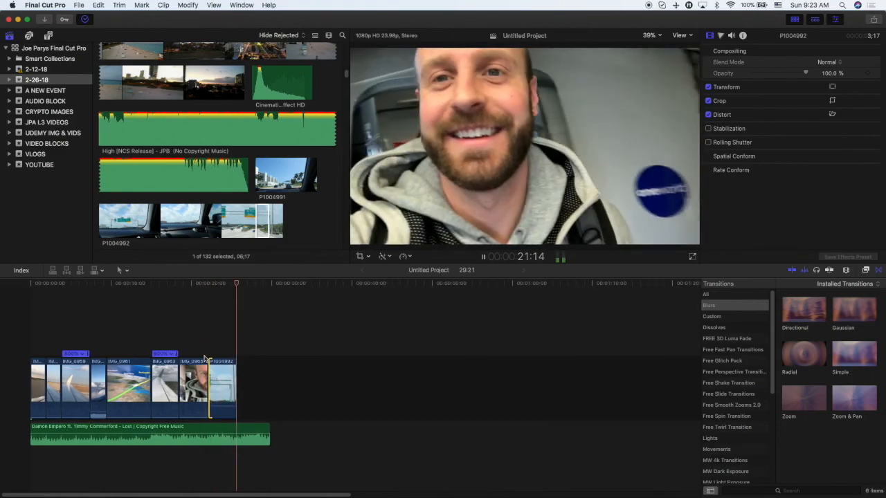
key("space")
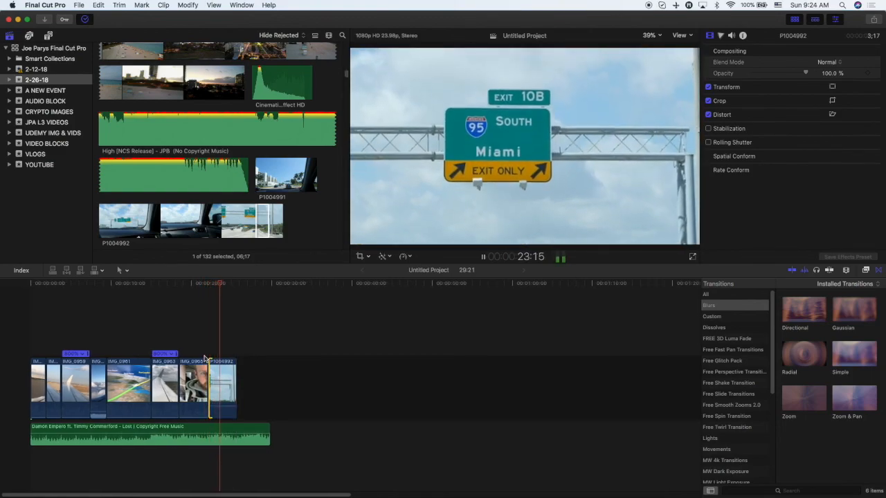
key("space")
left_click_drag(236, 367, 252, 366)
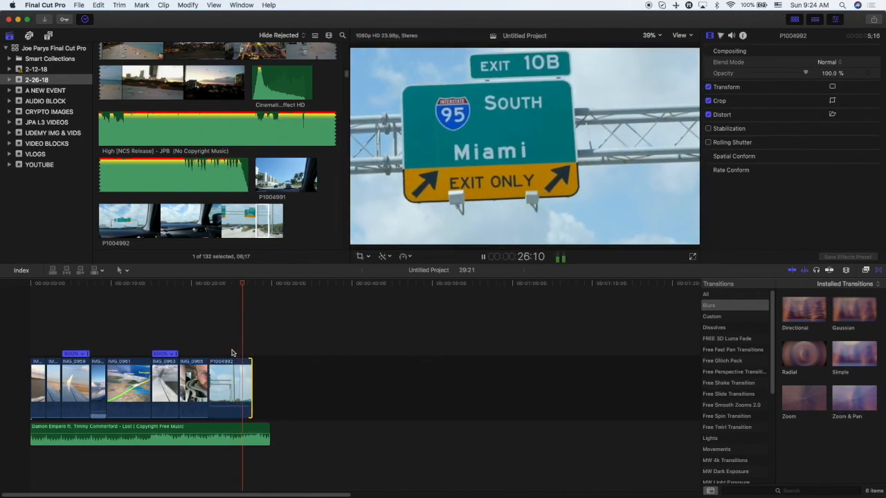
left_click_drag(216, 375, 236, 373)
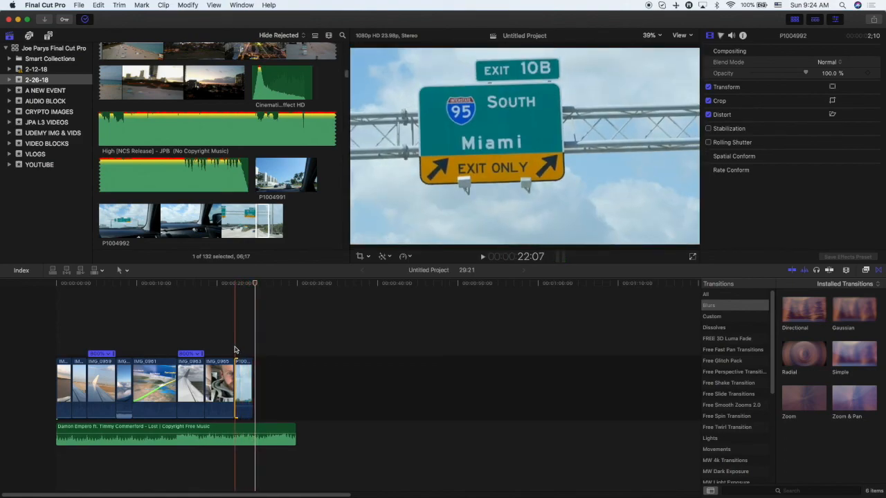
key("space")
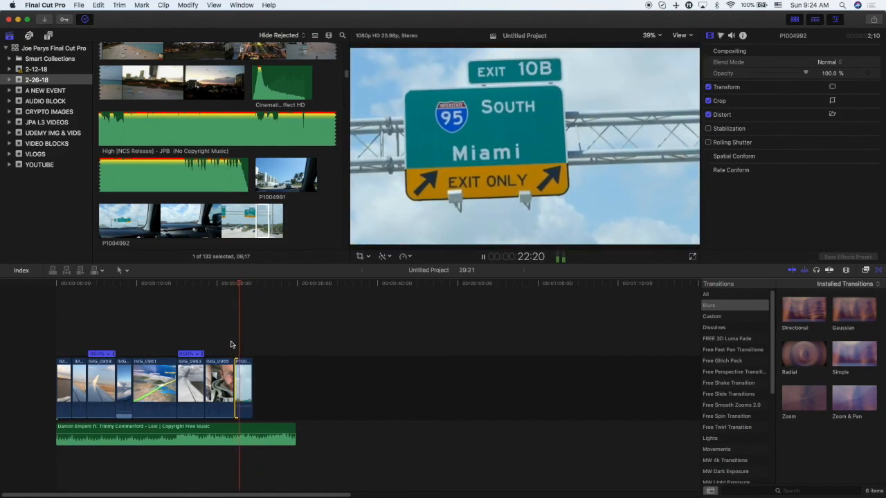
key("space")
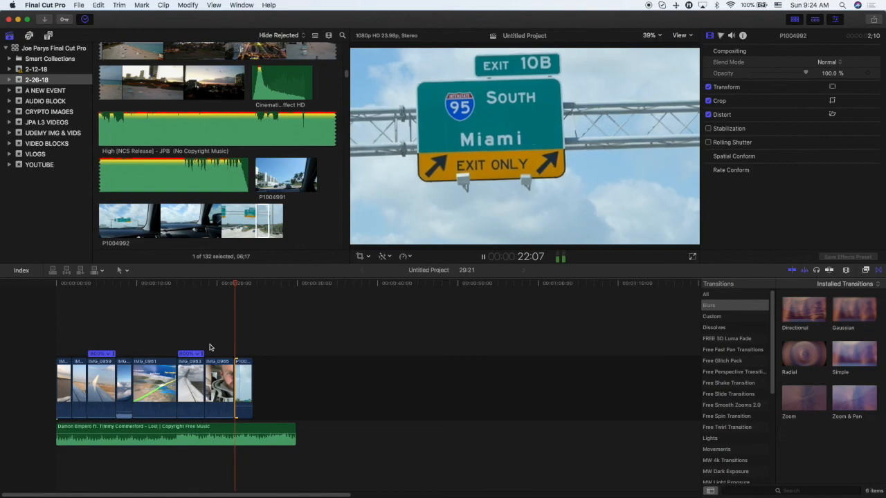
key("space")
Browse the 2-26-18 driving clips and append P1004996 to the end of the timeline.
left_click(271, 229)
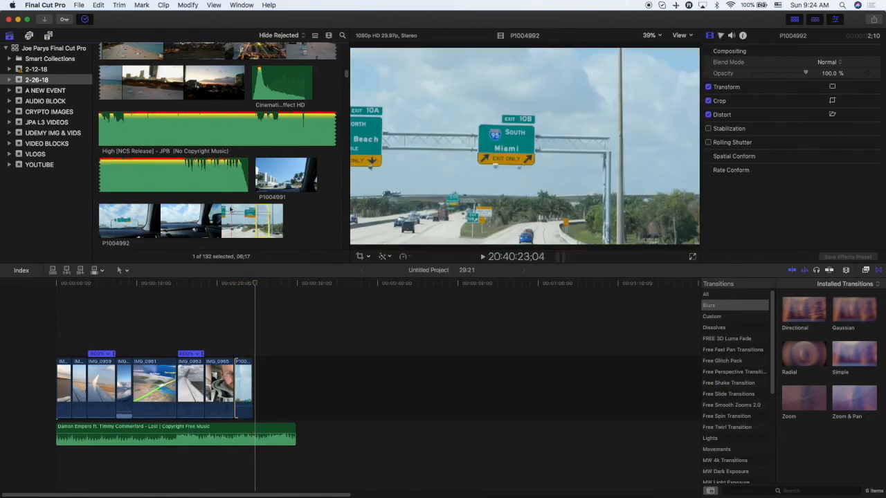
scroll(194, 180, "down", 5)
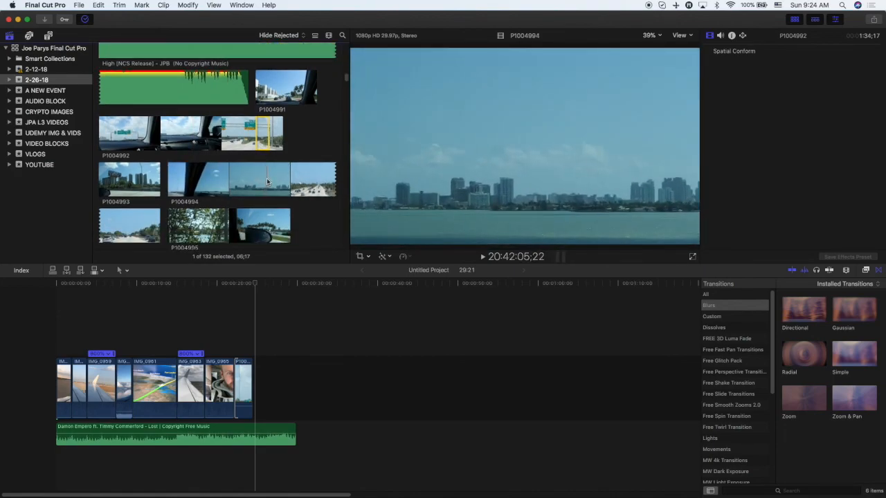
scroll(261, 177, "down", 2)
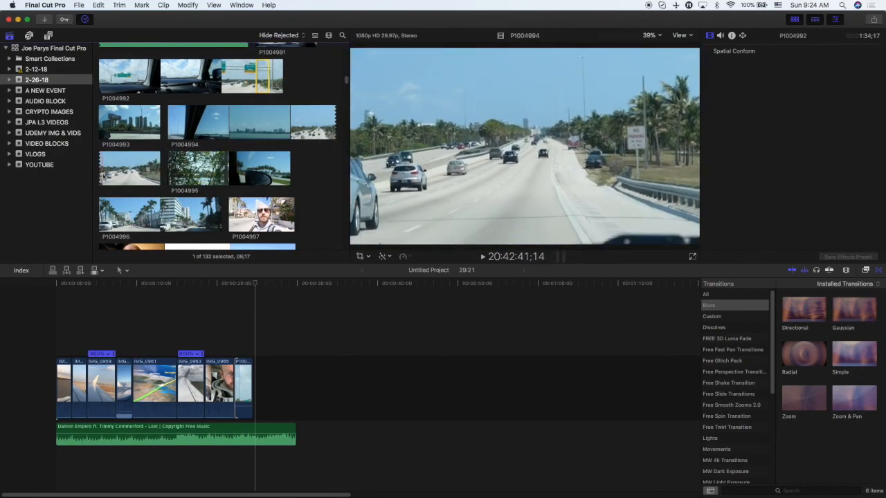
scroll(122, 177, "down", 2)
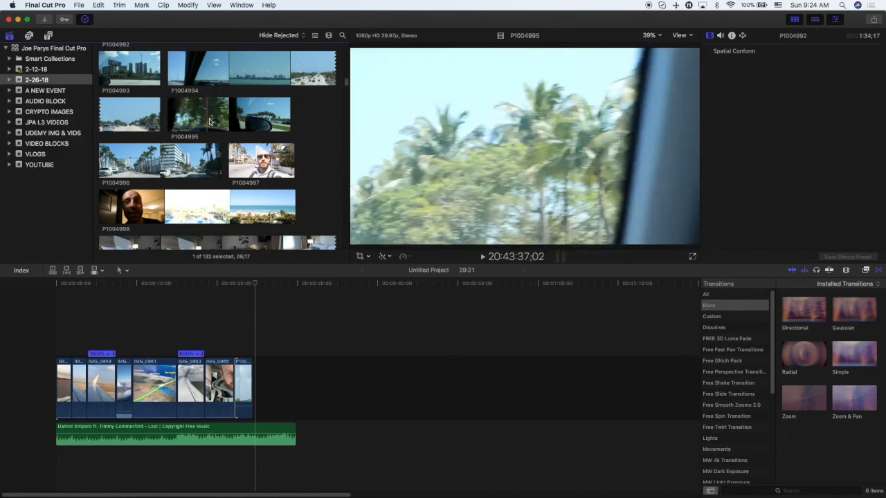
scroll(201, 123, "up", 2)
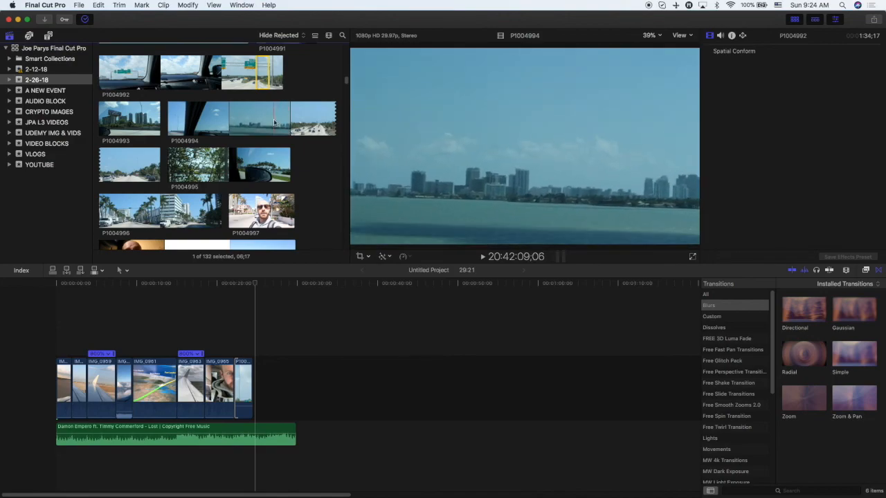
scroll(254, 124, "up", 2)
scroll(242, 132, "down", 1)
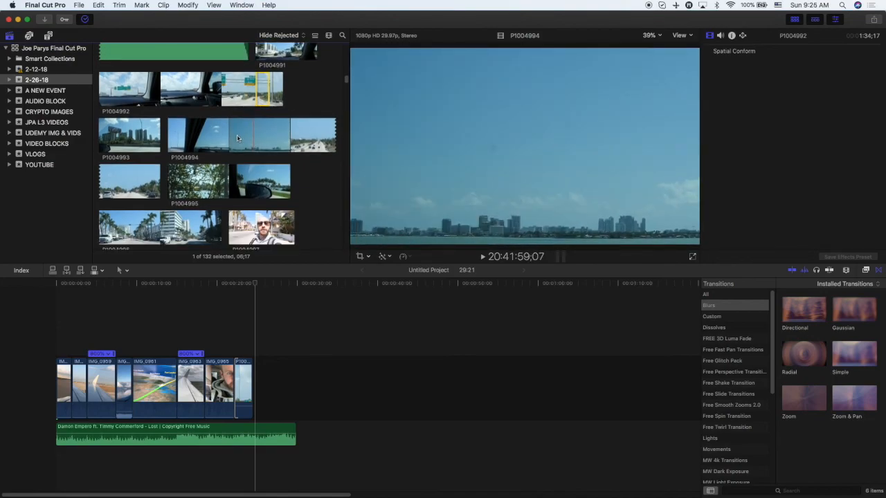
scroll(231, 142, "down", 1)
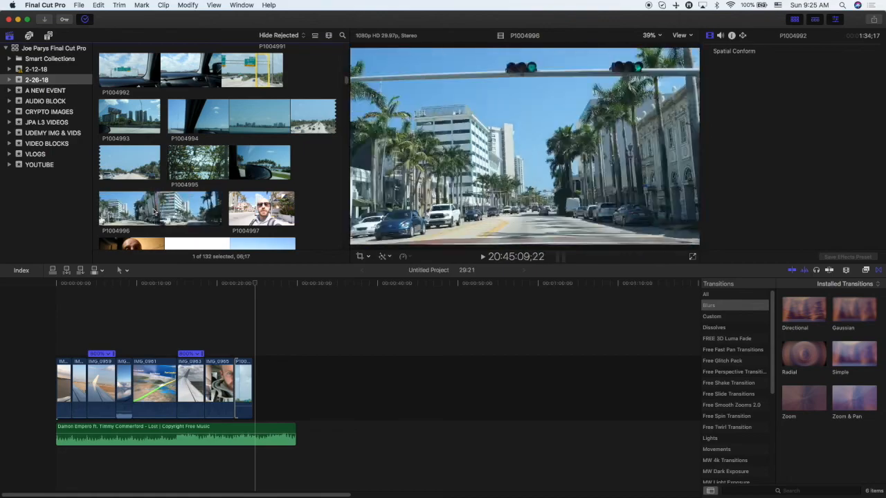
left_click_drag(131, 211, 262, 384)
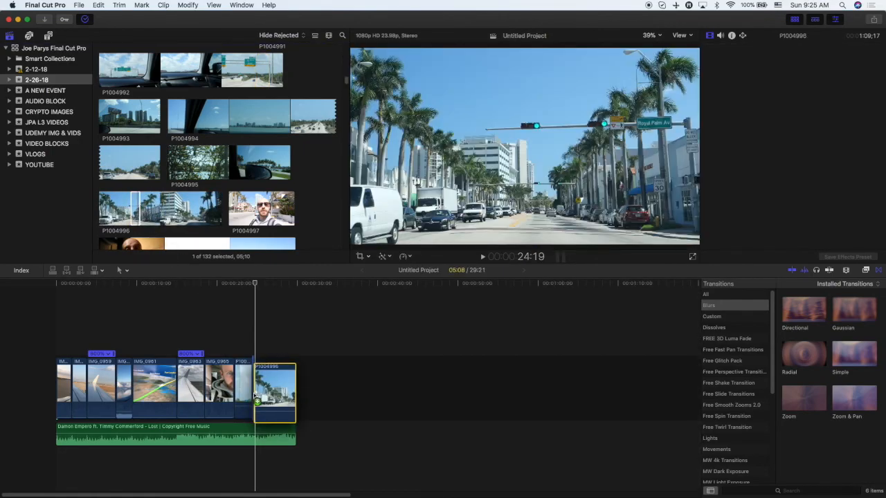
Mark a short range in the P1004994 bridge clip, insert it before P1004996 on the timeline, and play it.
left_click(246, 126)
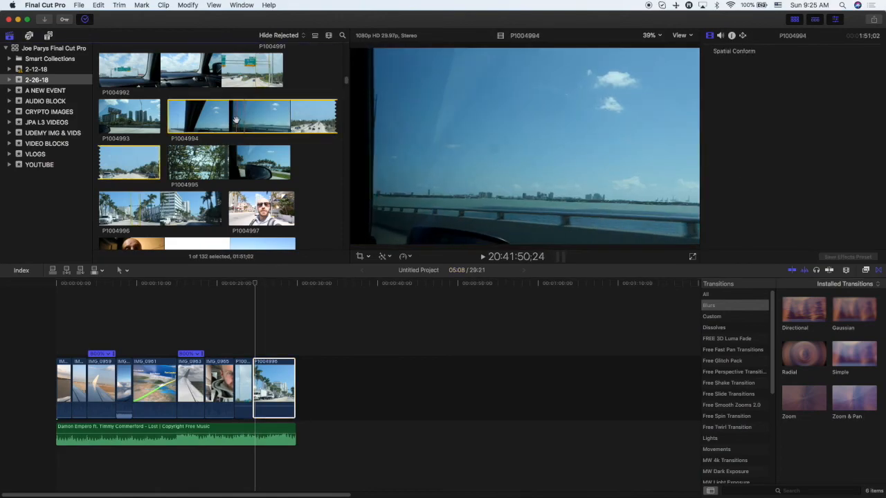
left_click(235, 136)
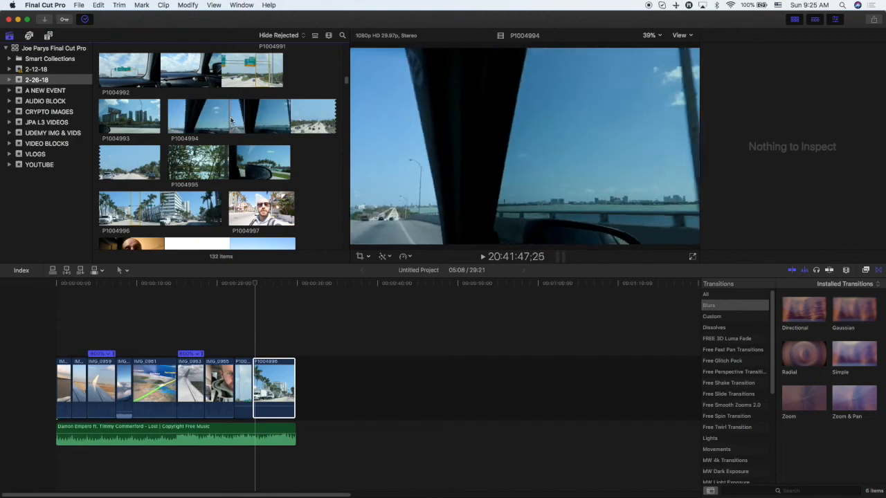
left_click_drag(230, 117, 244, 117)
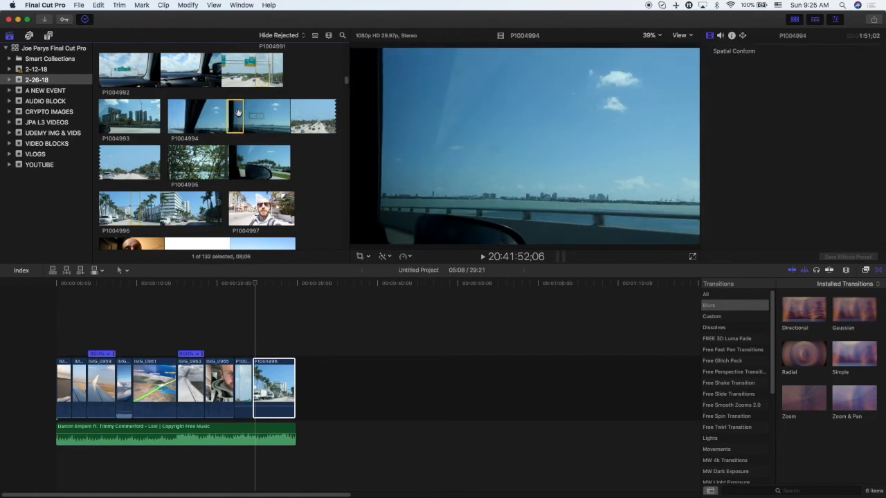
mouse_move(240, 373)
left_mouse_down()
mouse_move(253, 387)
mouse_move(272, 381)
mouse_move(257, 386)
mouse_move(308, 323)
mouse_move(287, 326)
mouse_move(255, 367)
left_mouse_up()
key("space")
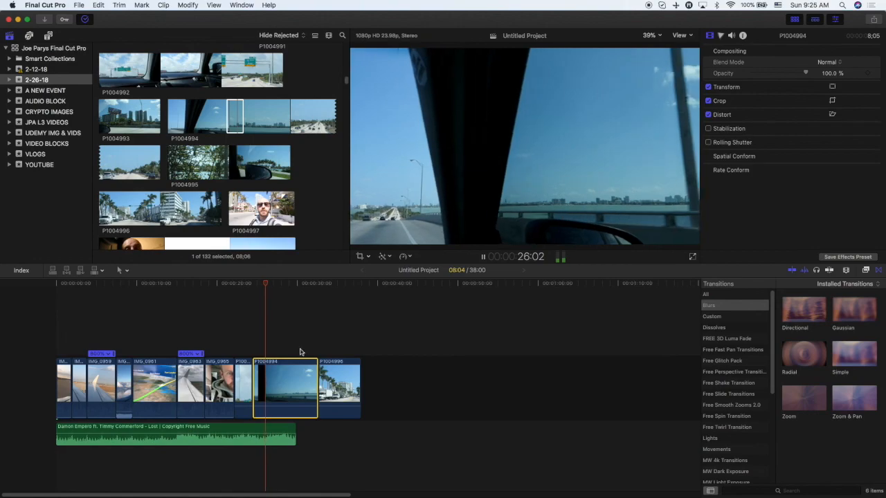
Trim the ends of the P1004994 and P1004996 clips shorter, playing back after each trim.
left_click_drag(317, 384, 272, 376)
key("space")
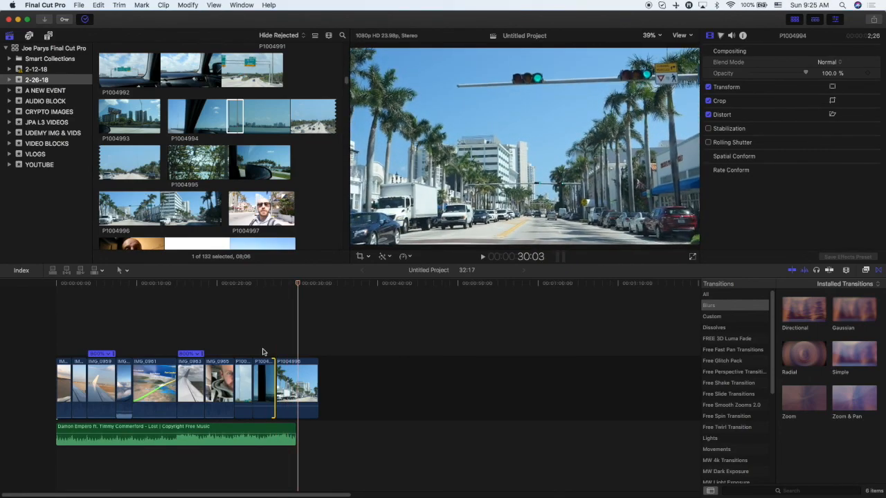
key("space")
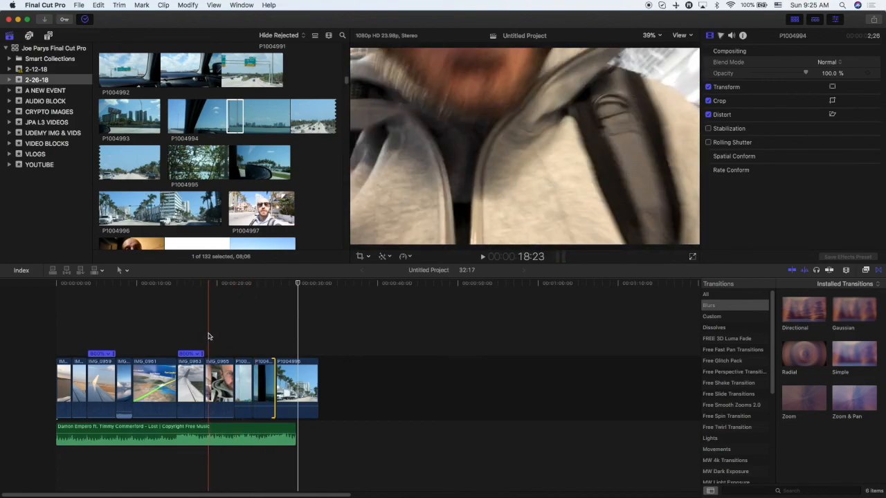
key("space")
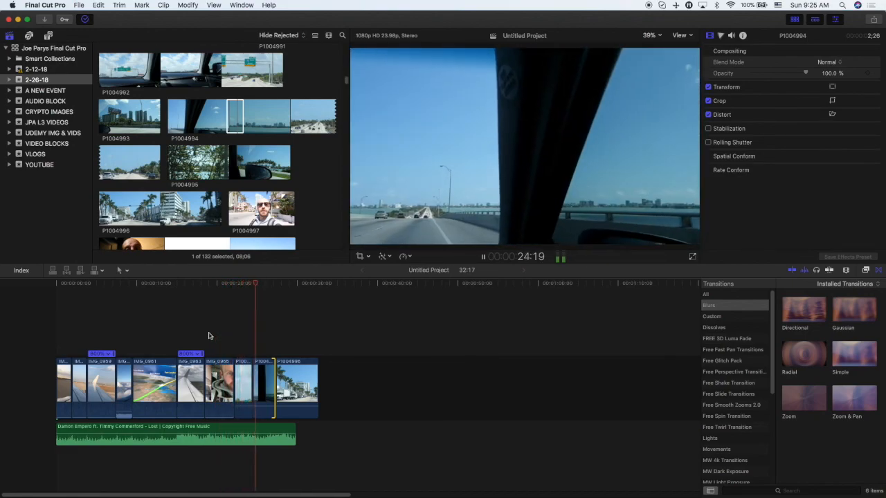
left_click_drag(273, 372, 264, 377)
key("space")
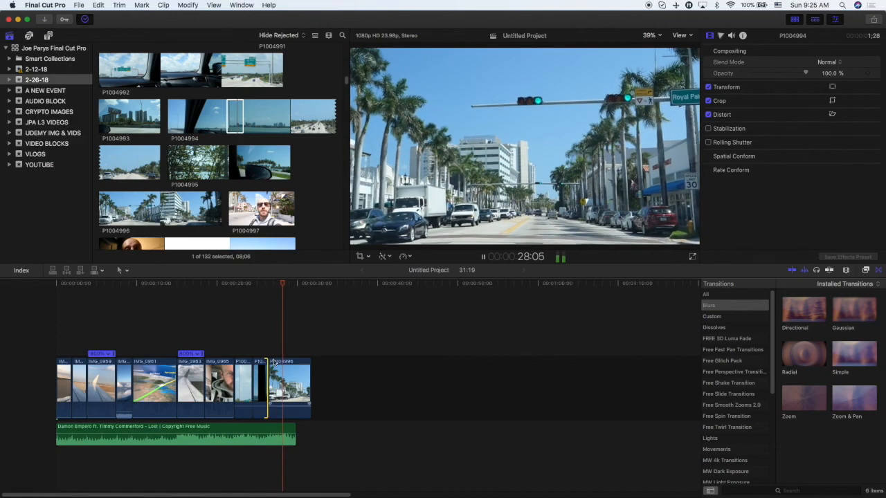
left_click_drag(309, 380, 298, 381)
Play the project from the beginning in full screen, then exit full screen.
left_click(47, 317)
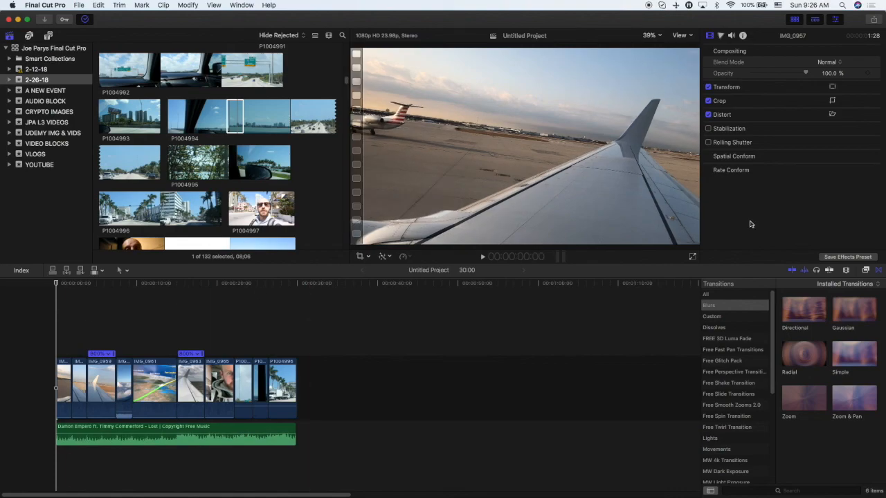
left_click(694, 257)
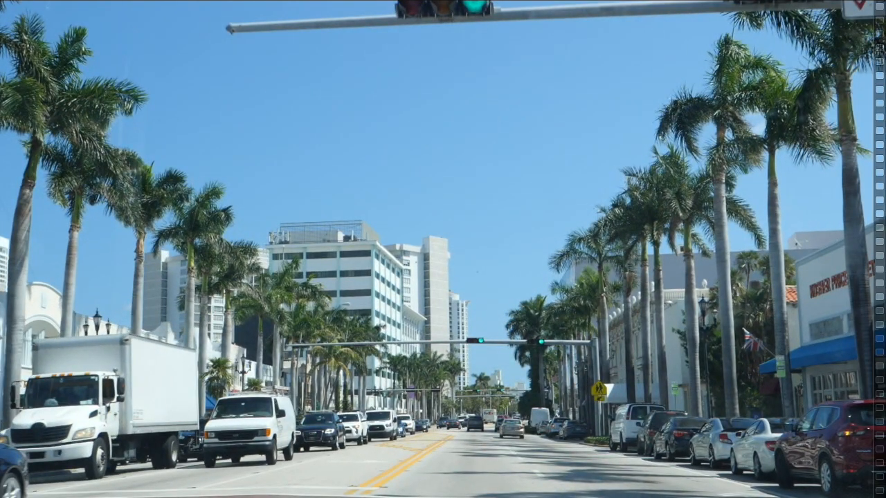
key("Escape")
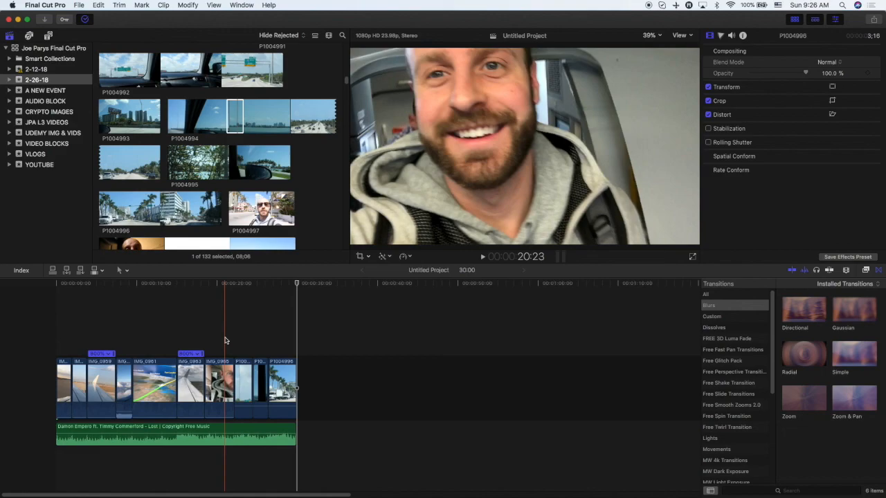
Append the P1004997 selfie clip to the end of the timeline, trim its start, and play it back.
left_click(275, 206)
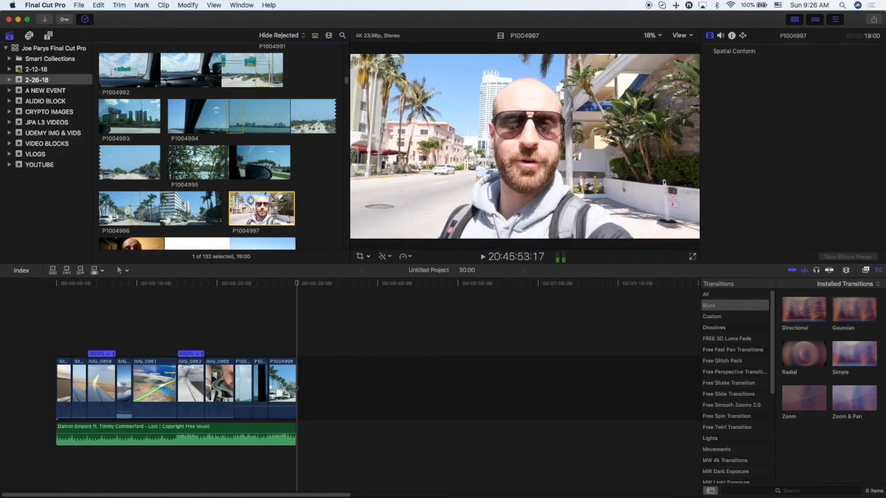
scroll(251, 186, "down", 4)
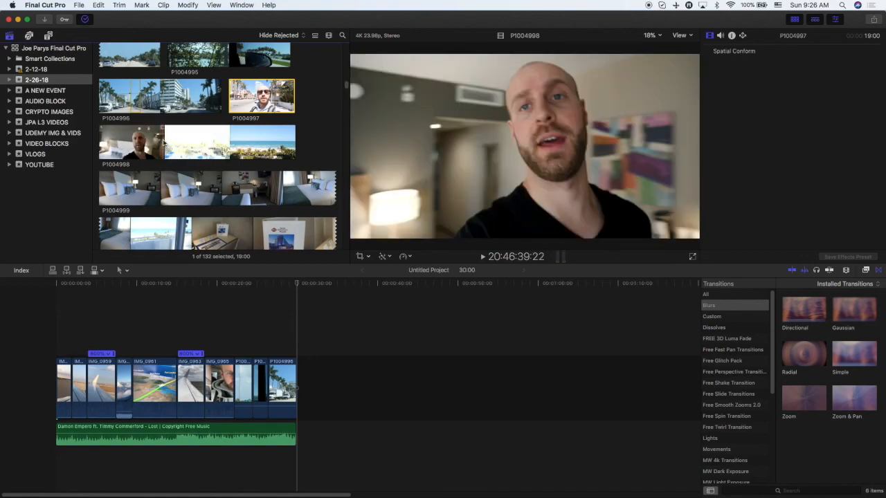
key("e")
left_click(325, 381)
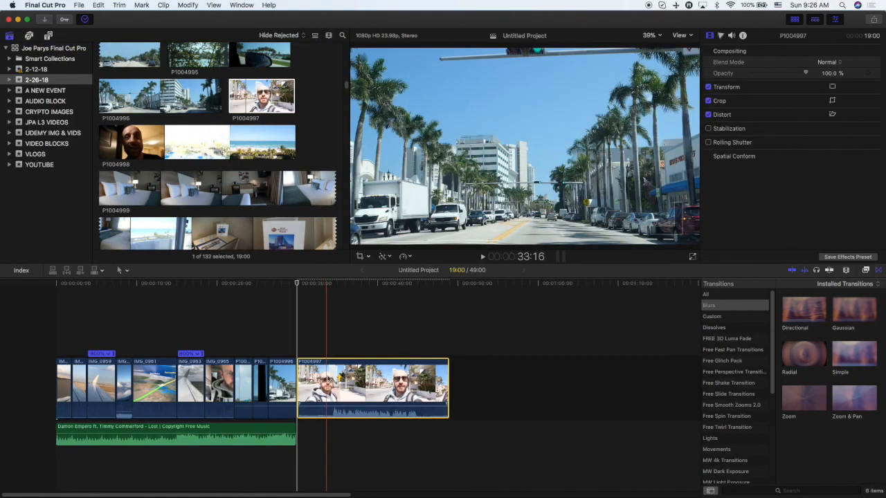
left_click_drag(306, 378, 335, 384)
key("space")
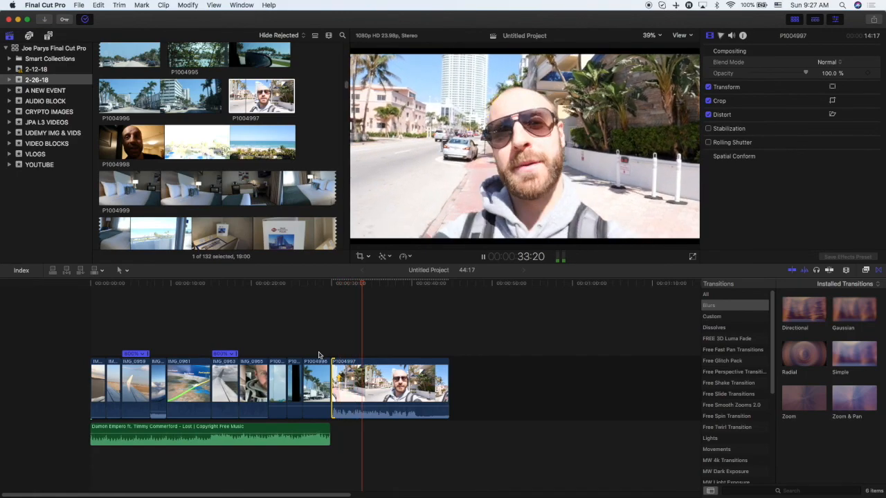
key("space")
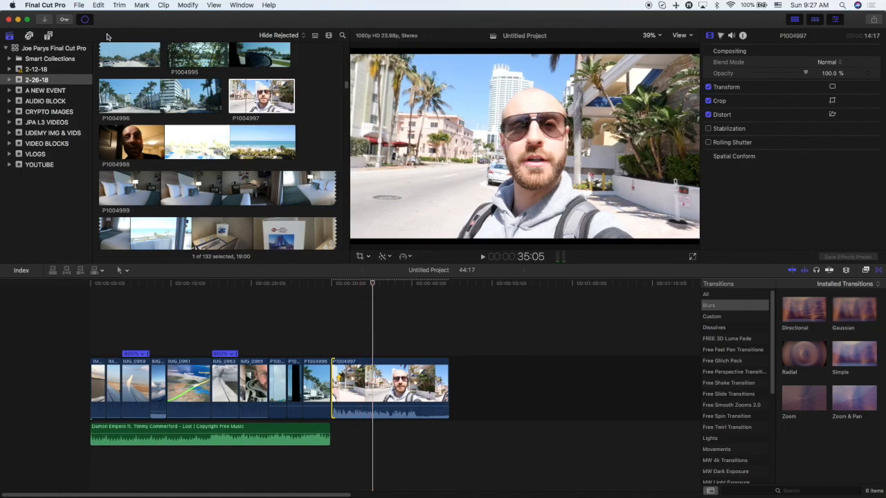
Open the Background Tasks window to check rendering progress, then close it.
left_click(85, 20)
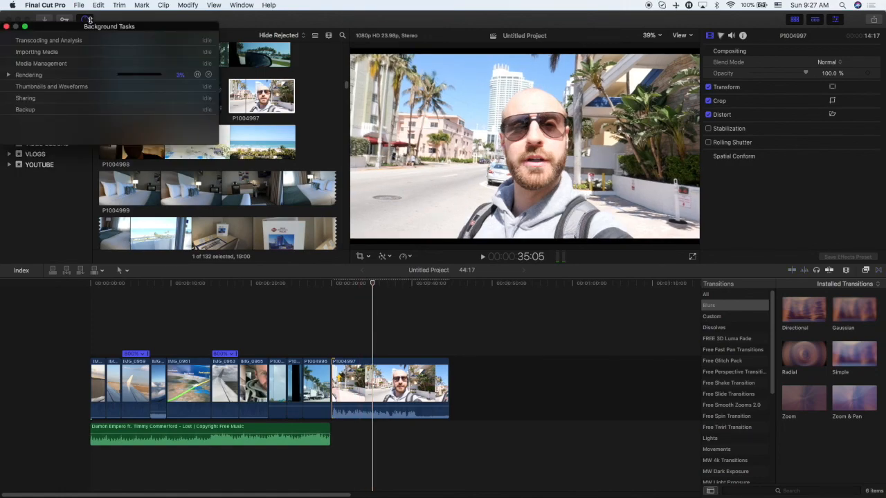
left_click(86, 21)
left_click(7, 26)
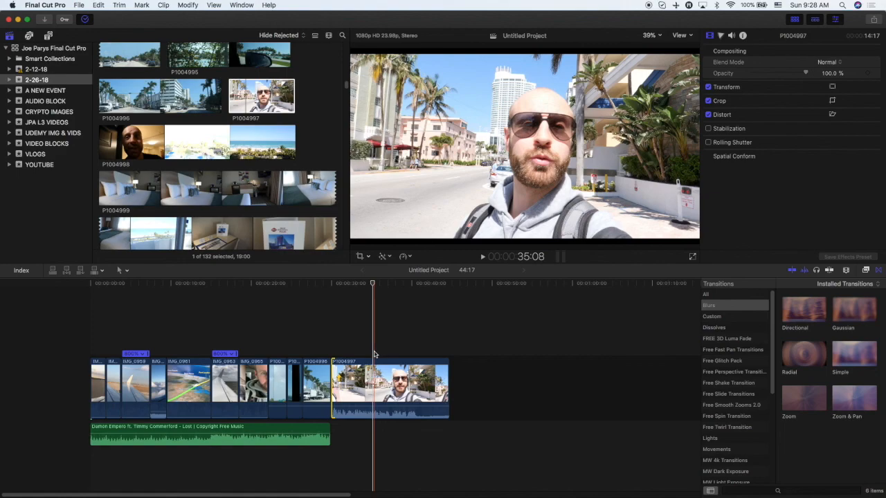
Trim the end of the P1004997 clip shorter and play the timeline back.
left_click_drag(414, 376, 416, 375)
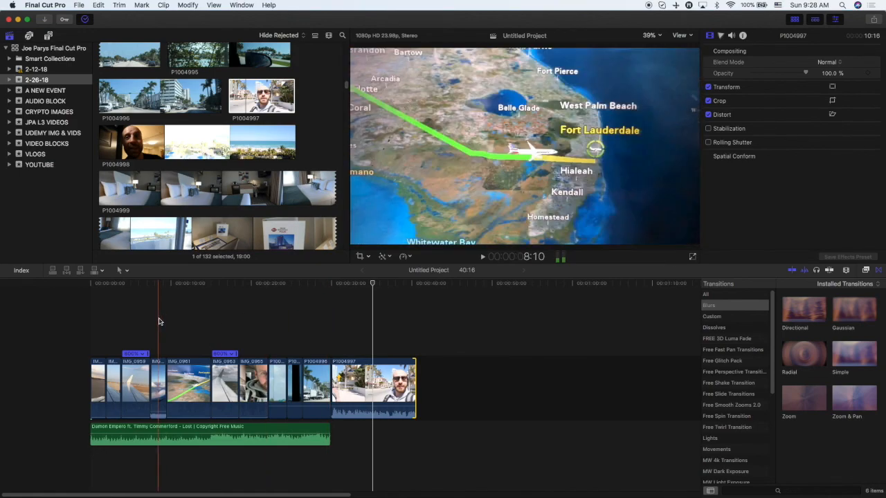
key("space")
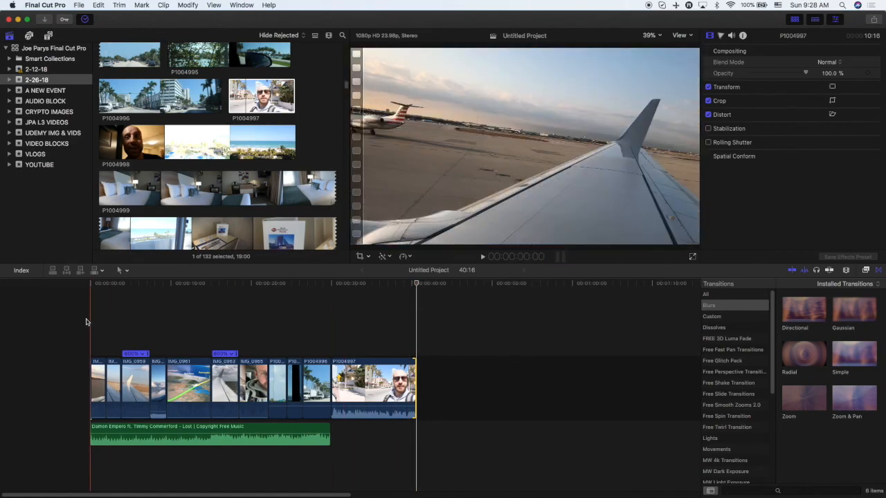
key("XF86AudioMute")
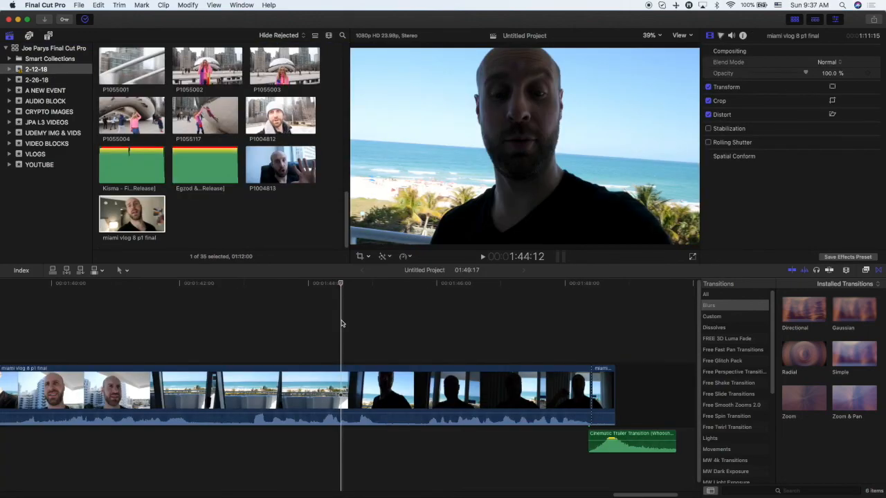
Review the finished vlog timeline and play it back in full screen.
key("super+minus")
key("super+minus")
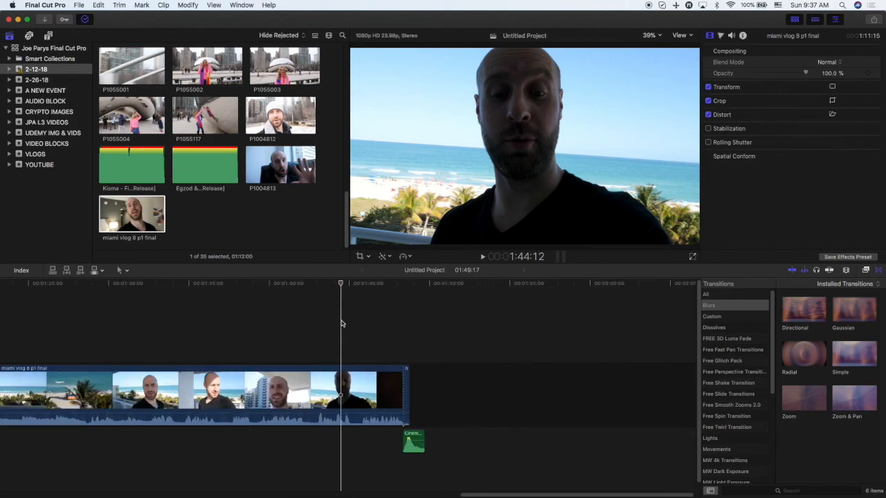
scroll(348, 362, "left", 10)
scroll(318, 474, "left", 10)
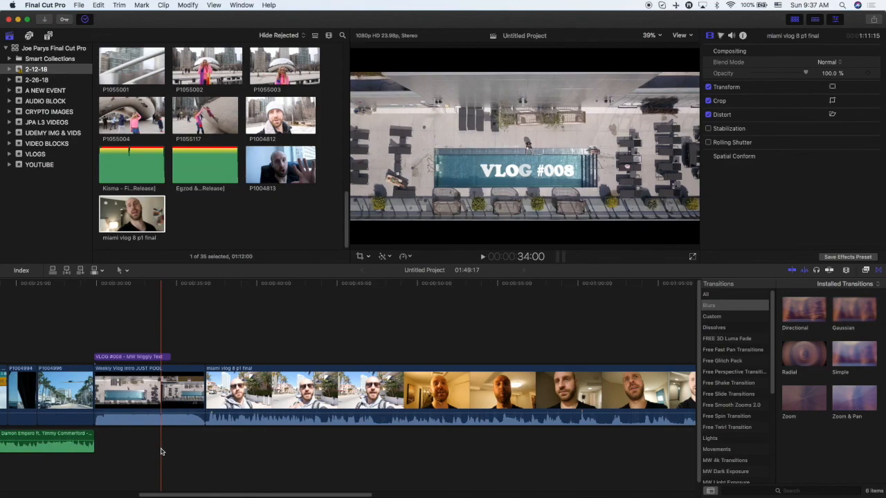
key("super+minus")
key("super+minus")
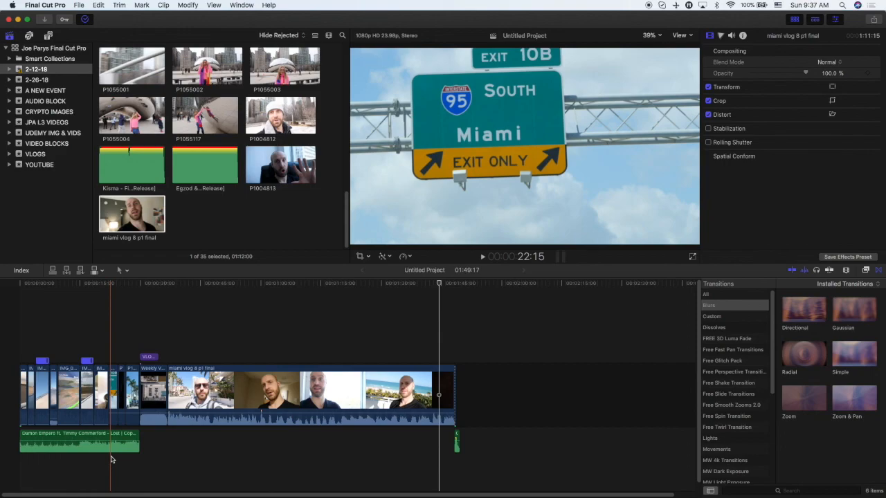
key("space")
left_click(692, 257)
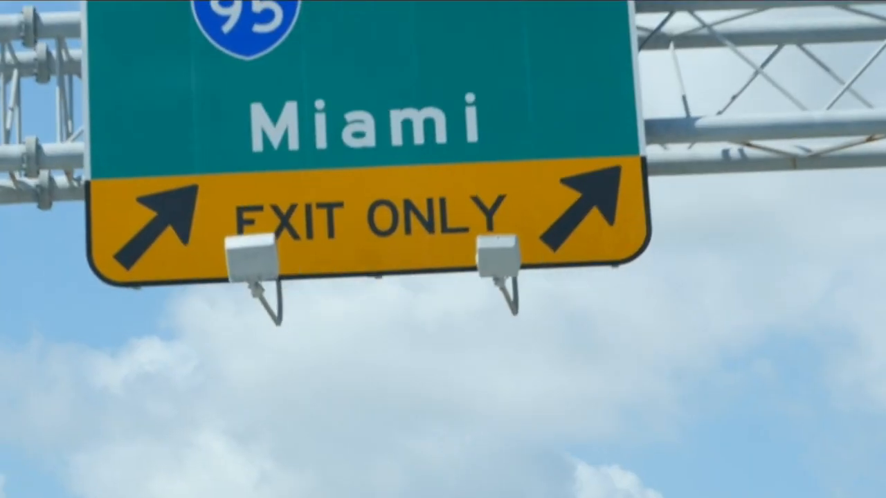